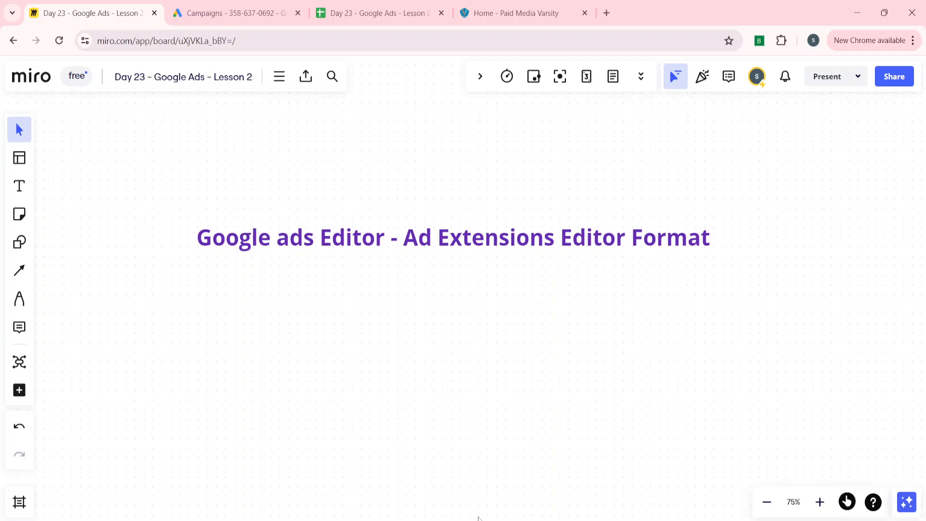
Step: Switch to Google Ads Editor and select the Non-Brand-DSA-Paid-Media campaign in the account tree
{"action": "left_click", "coordinate": [463, 519]}
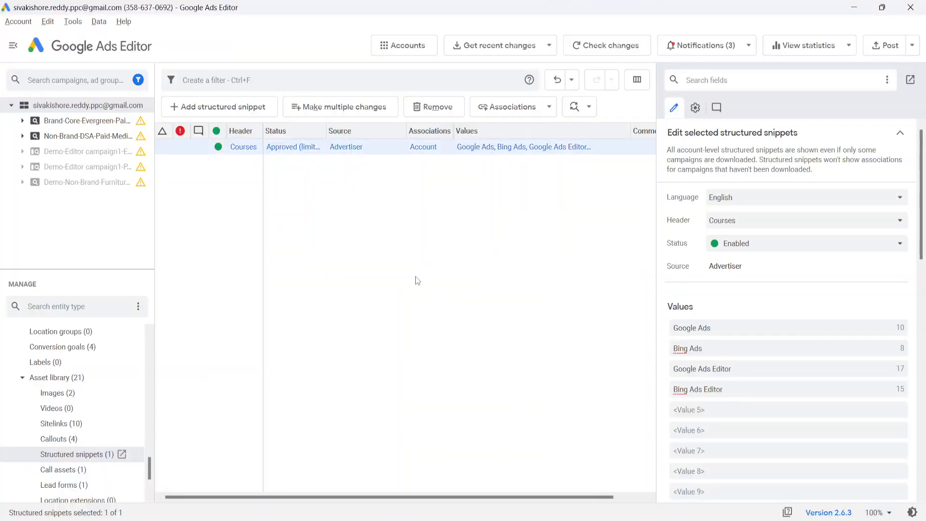
{"action": "left_click", "coordinate": [95, 136]}
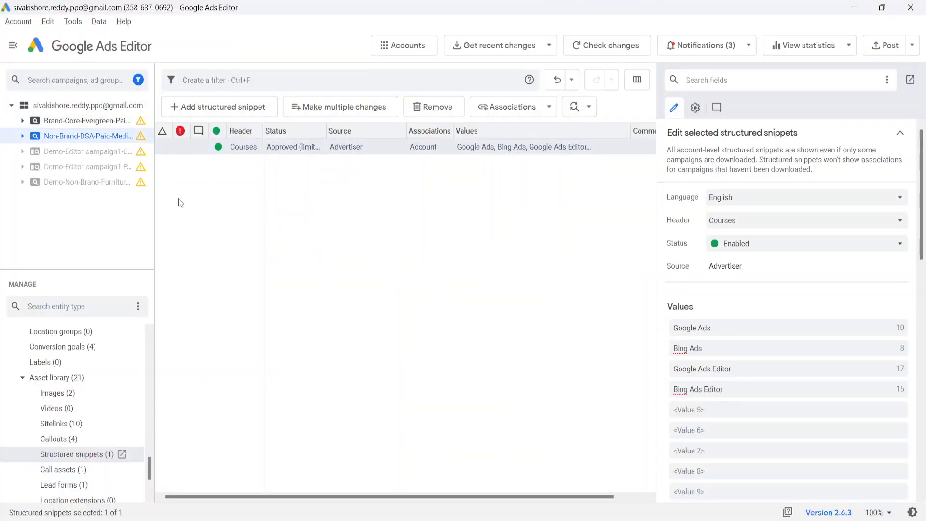
Step: Download more recent changes for all campaigns with all item types
{"action": "left_click", "coordinate": [503, 46]}
{"action": "left_click", "coordinate": [414, 204]}
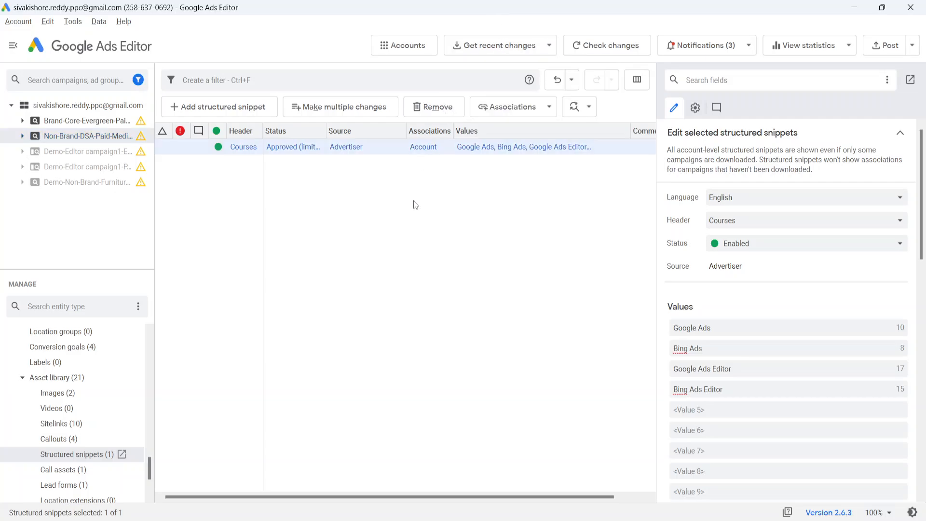
{"action": "left_click", "coordinate": [414, 205]}
{"action": "left_click", "coordinate": [484, 48]}
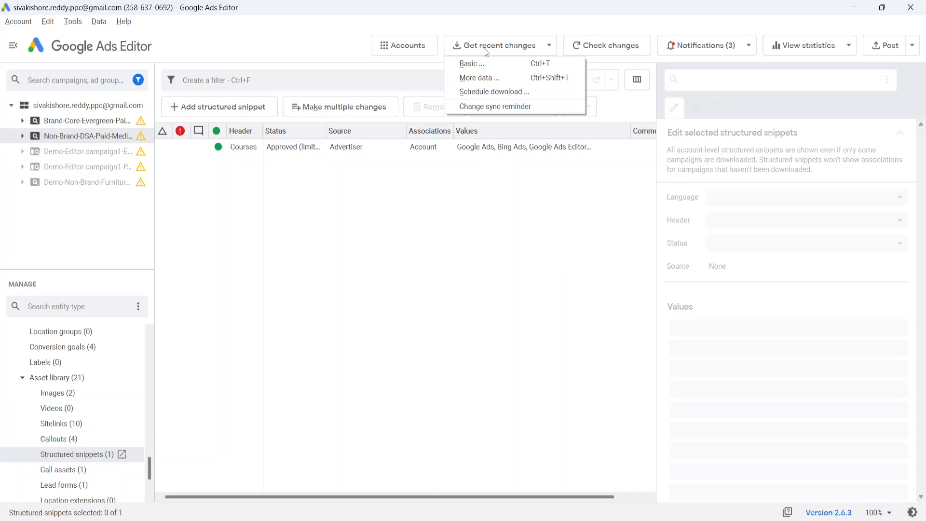
{"action": "left_click", "coordinate": [487, 79]}
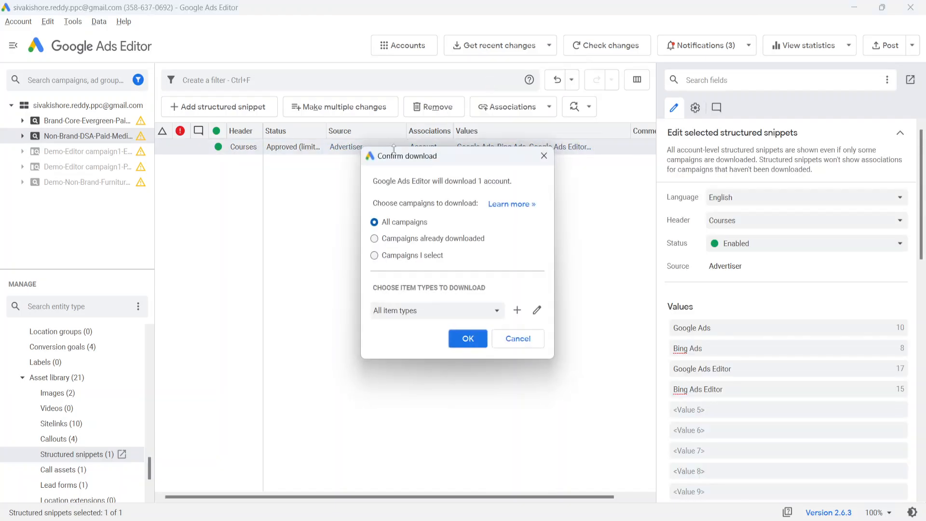
{"action": "left_click", "coordinate": [466, 339]}
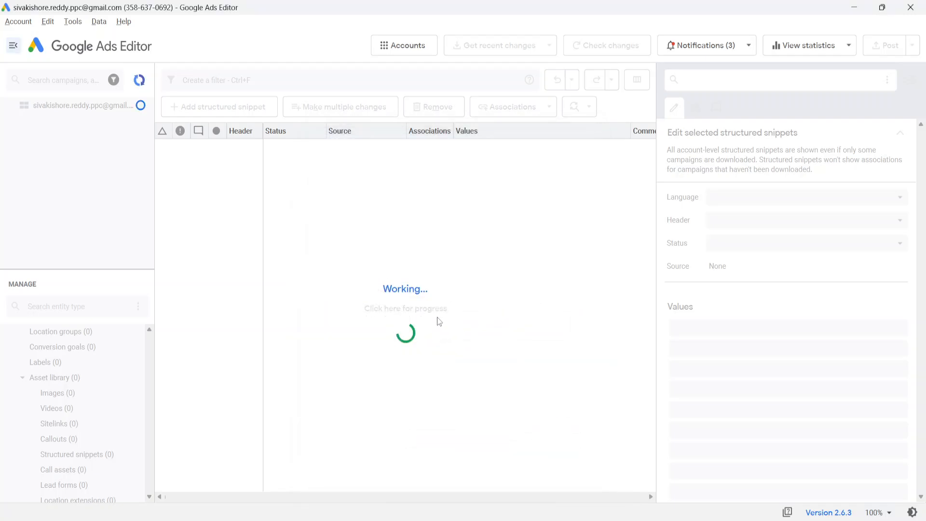
{"action": "left_click", "coordinate": [358, 242]}
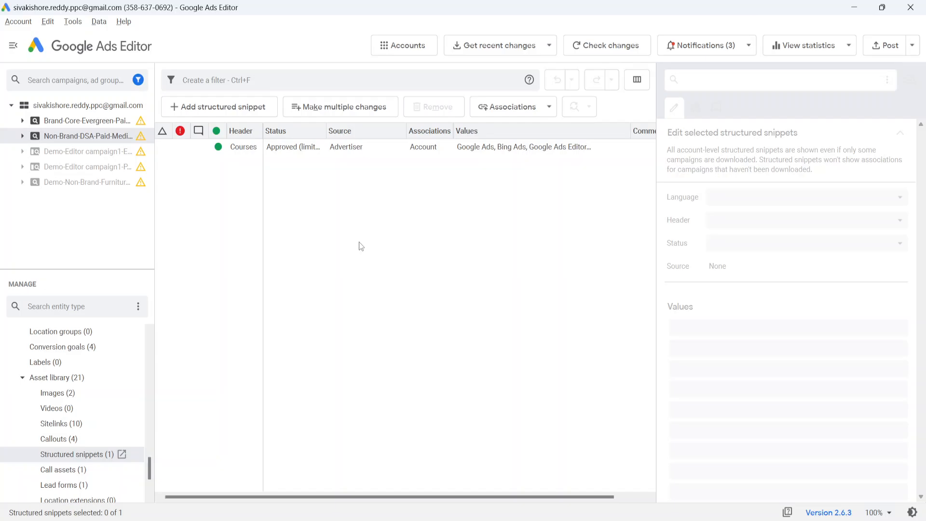
Step: Browse the entity types and open the account-level Sitelinks list
{"action": "scroll", "coordinate": [74, 356], "scroll_direction": "down", "scroll_amount": 5}
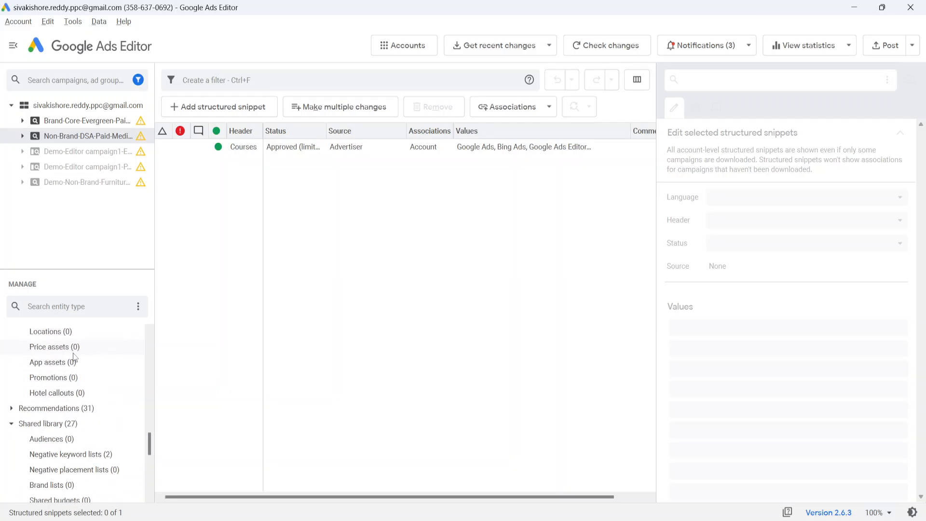
{"action": "left_click", "coordinate": [73, 354]}
{"action": "scroll", "coordinate": [70, 368], "scroll_direction": "up", "scroll_amount": 15}
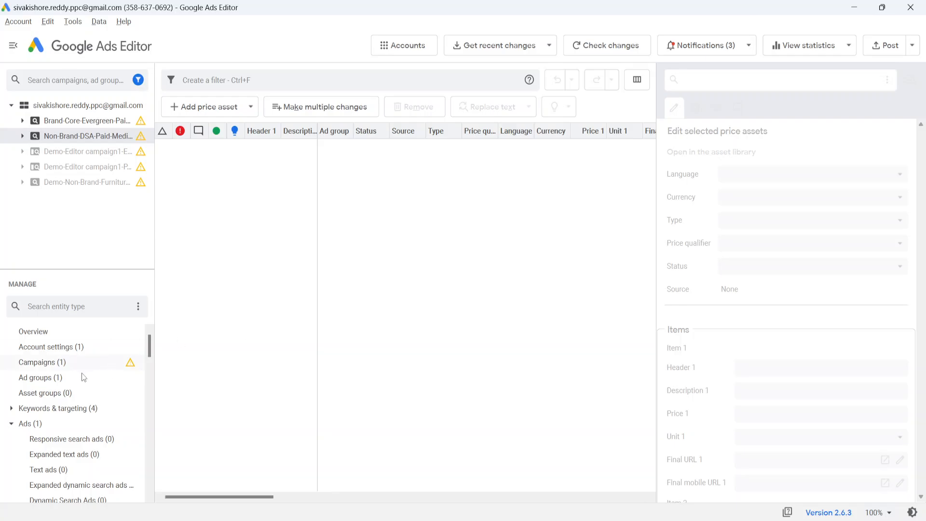
{"action": "scroll", "coordinate": [70, 383], "scroll_direction": "down", "scroll_amount": 3}
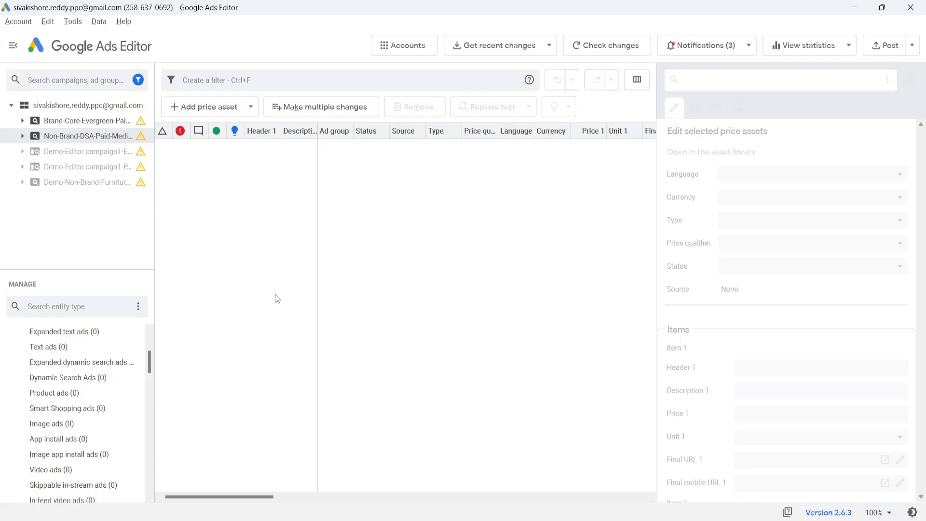
{"action": "scroll", "coordinate": [94, 352], "scroll_direction": "up", "scroll_amount": 3}
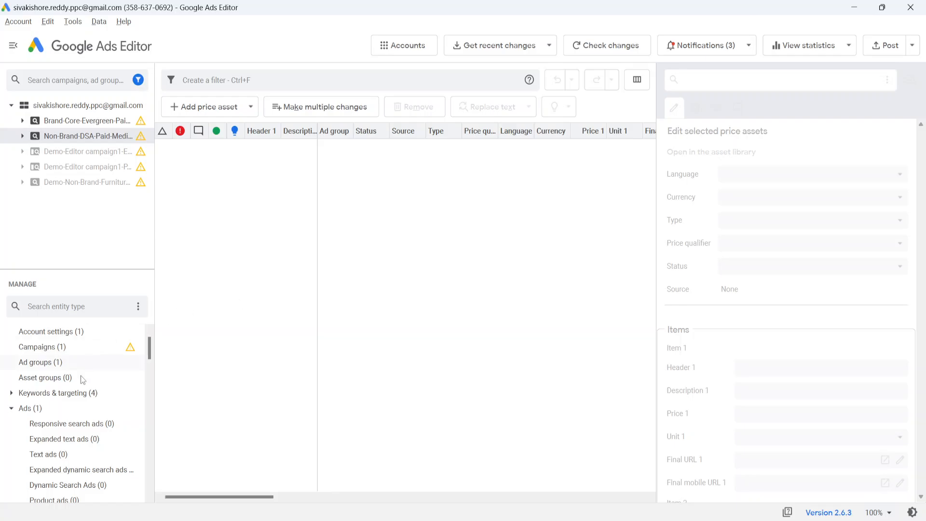
{"action": "scroll", "coordinate": [81, 394], "scroll_direction": "down", "scroll_amount": 4}
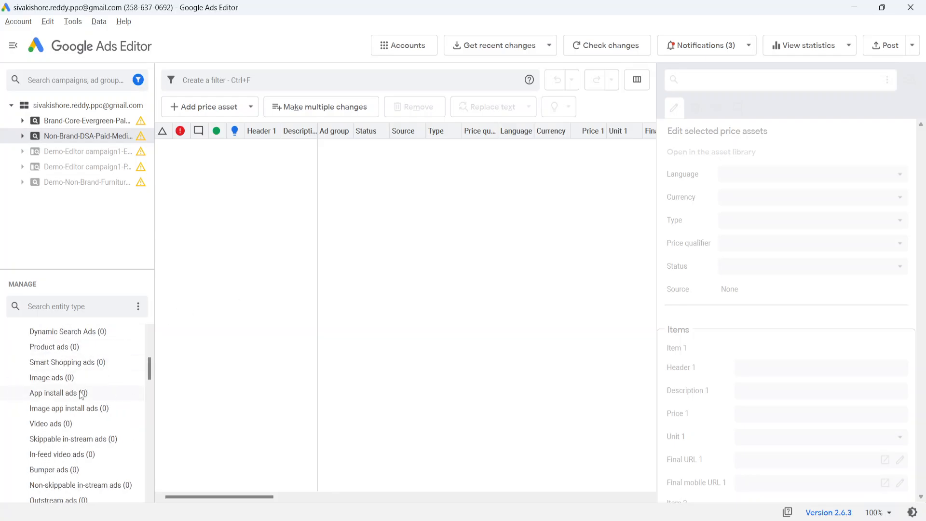
{"action": "scroll", "coordinate": [79, 393], "scroll_direction": "down", "scroll_amount": 4}
{"action": "scroll", "coordinate": [78, 393], "scroll_direction": "up", "scroll_amount": 8}
{"action": "scroll", "coordinate": [50, 419], "scroll_direction": "down", "scroll_amount": 6}
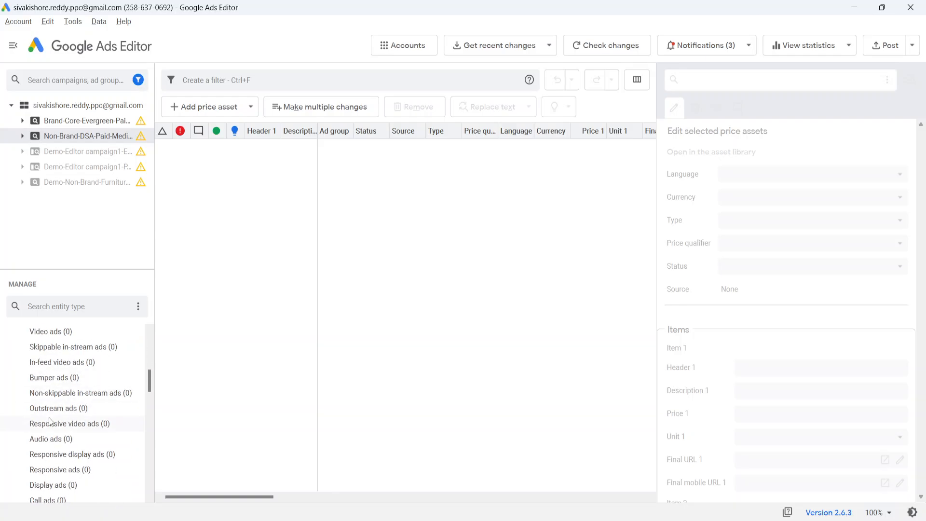
{"action": "scroll", "coordinate": [50, 421], "scroll_direction": "down", "scroll_amount": 4}
{"action": "left_click", "coordinate": [50, 423]}
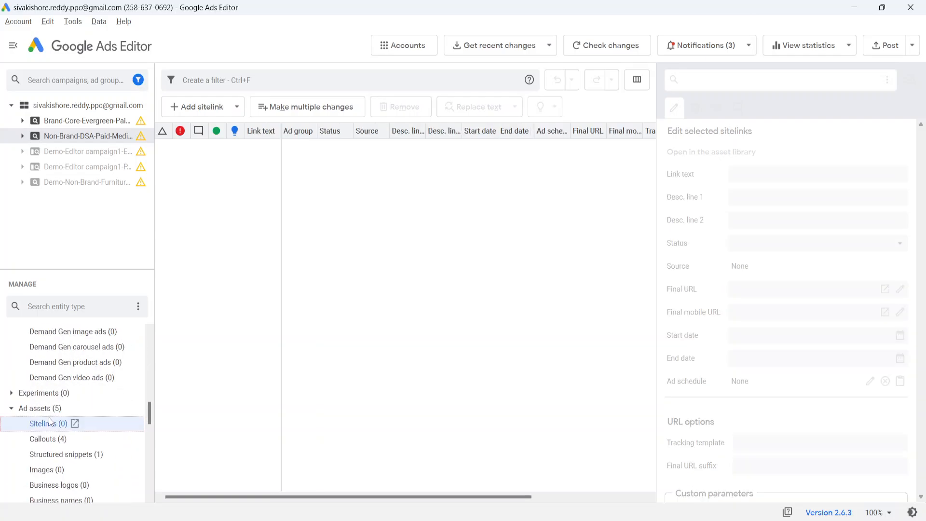
{"action": "left_click", "coordinate": [74, 106]}
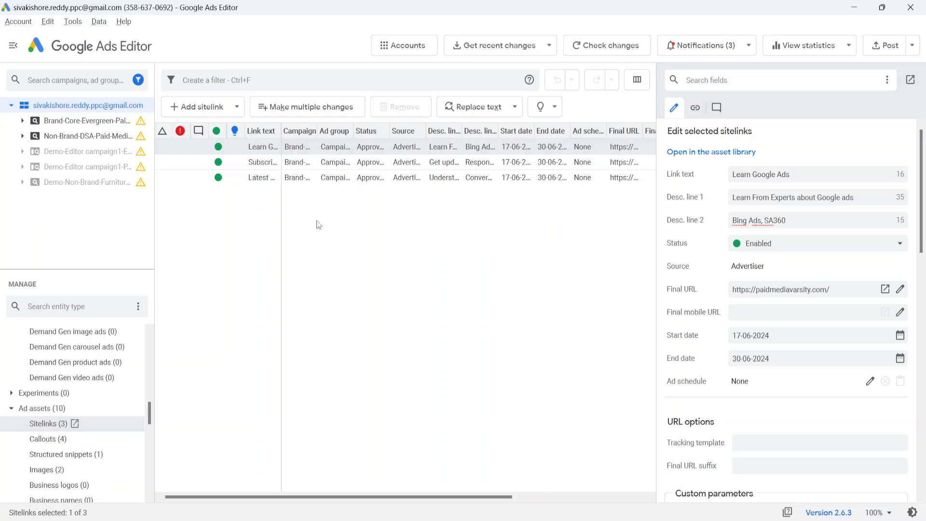
{"action": "left_click", "coordinate": [413, 520]}
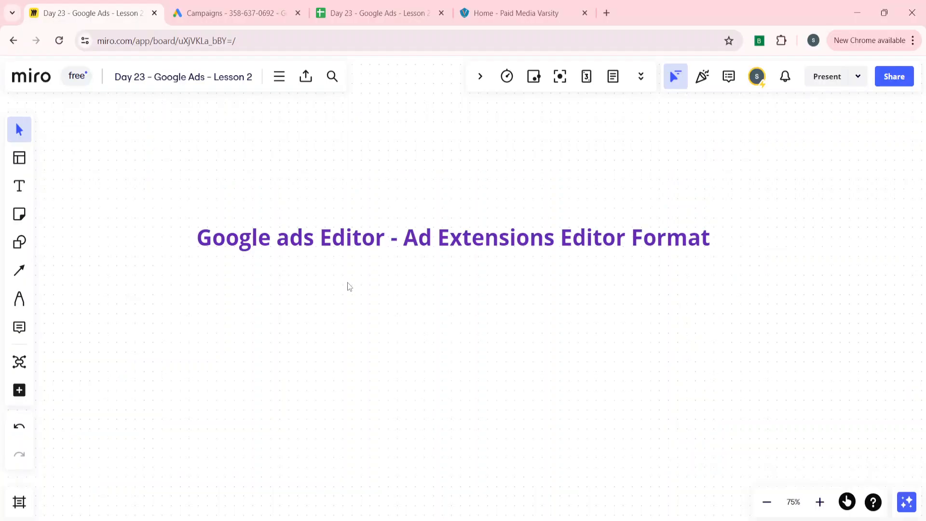
{"action": "left_click", "coordinate": [368, 6]}
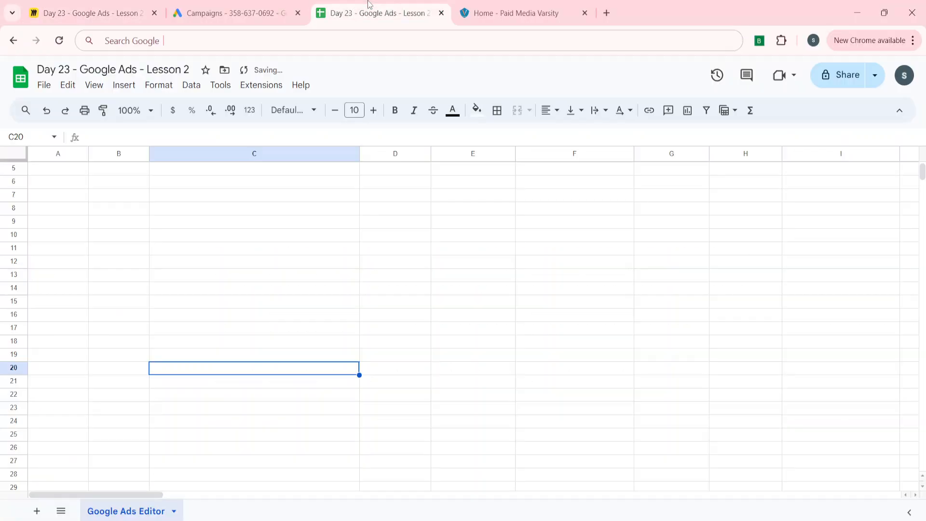
{"action": "left_click", "coordinate": [132, 199]}
{"action": "key", "text": "Right"}
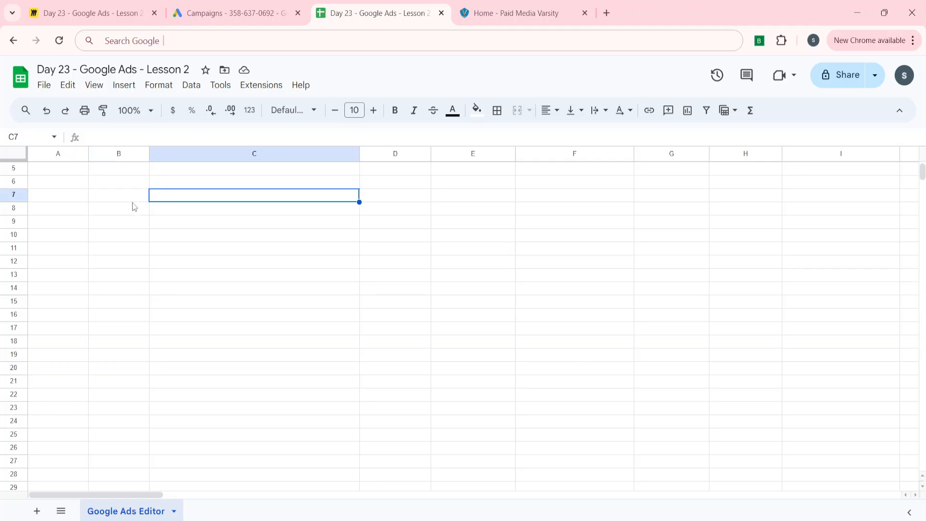
{"action": "type", "text": "=C5&CHAR(10)&D5&CHAR(10)&E5"}
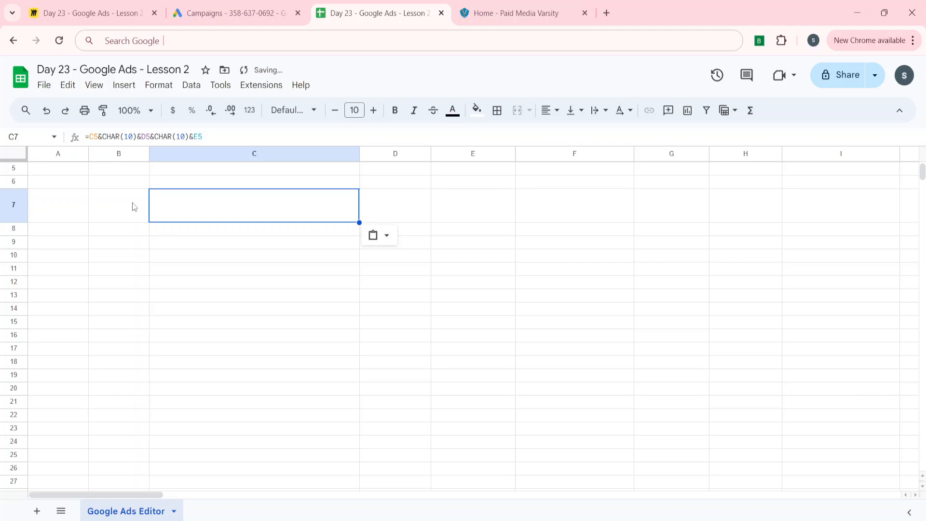
{"action": "left_click", "coordinate": [134, 206]}
{"action": "key", "text": "Right"}
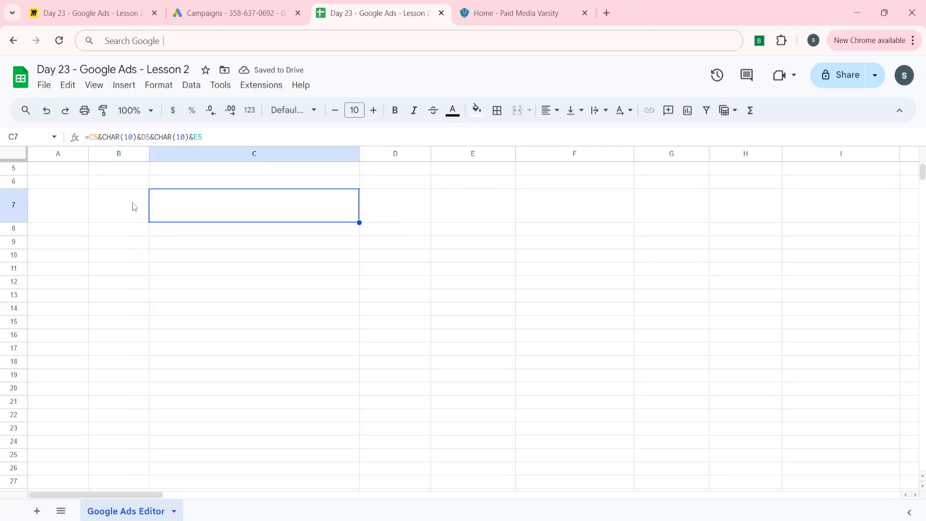
{"action": "key", "text": "Delete"}
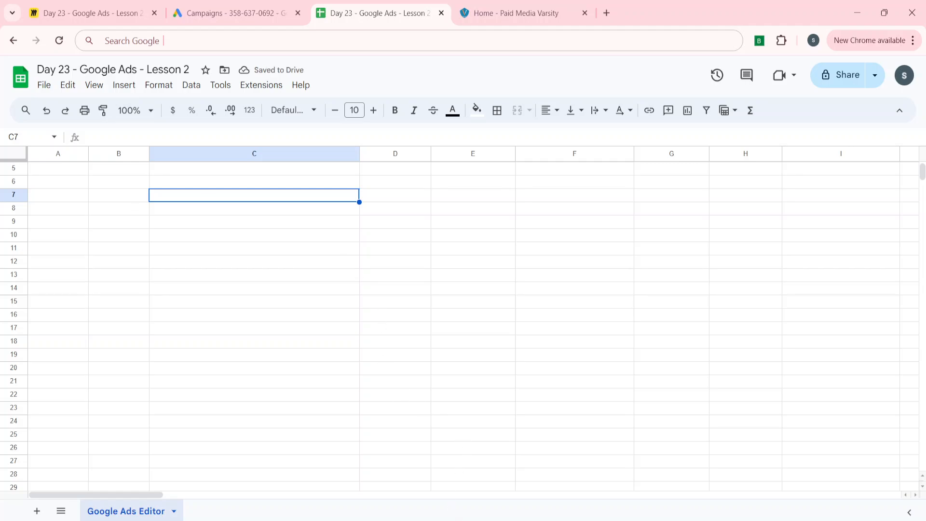
Step: Copy the Learn Google Ads sitelink from the editor and paste it with headers into the spreadsheet at C7
{"action": "key", "text": "alt+Tab"}
{"action": "left_click", "coordinate": [185, 157]}
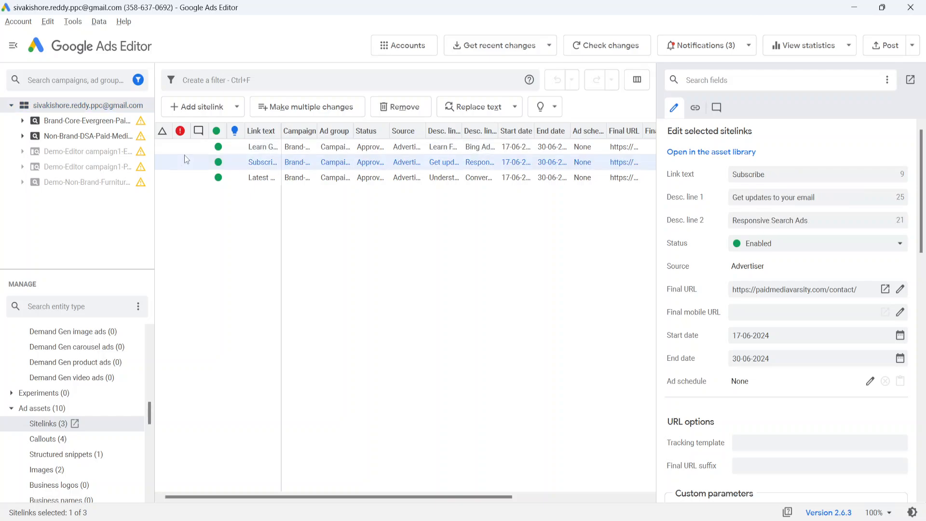
{"action": "left_click", "coordinate": [173, 151]}
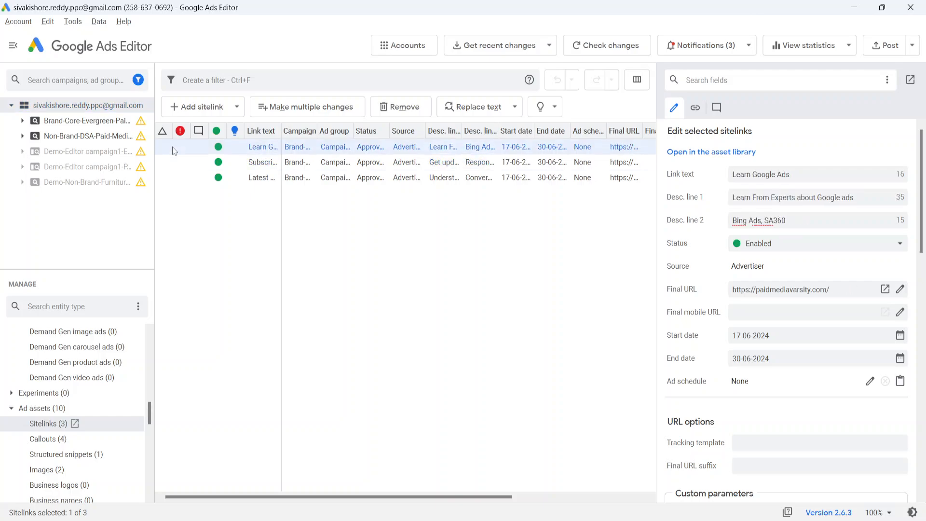
{"action": "key", "text": "alt+Tab"}
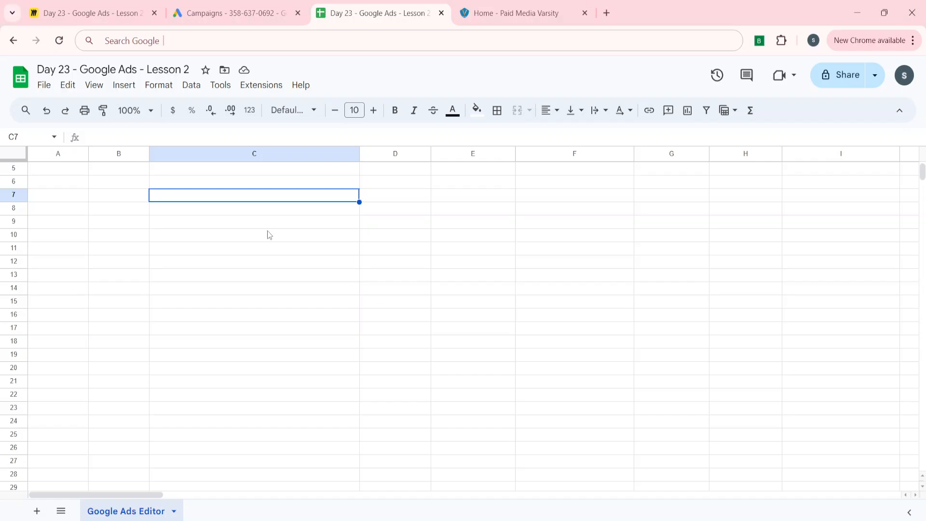
{"action": "key", "text": "ctrl+v"}
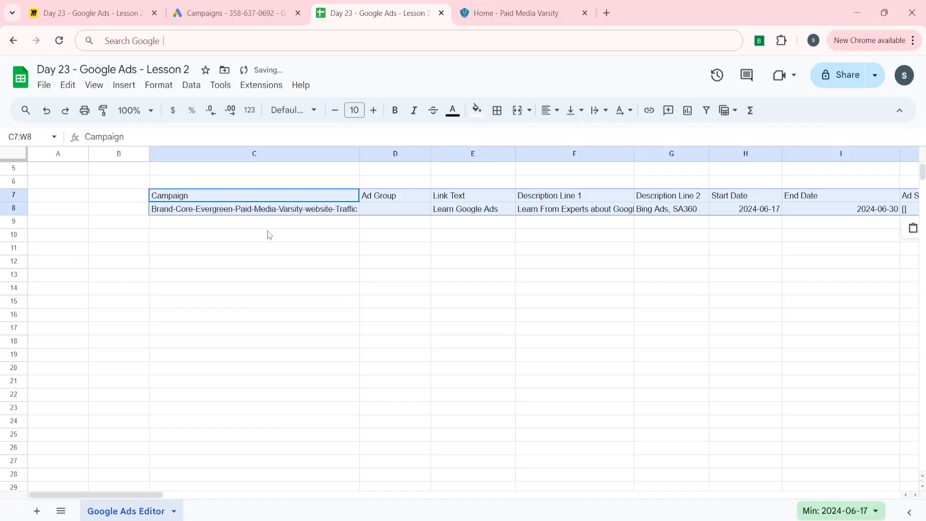
Step: Review the pasted sitelink columns from Campaign through Comment
{"action": "key", "text": "Right"}
{"action": "key", "text": "Right"}
{"action": "key", "text": "Right"}
{"action": "key", "text": "Right"}
{"action": "key", "text": "Right"}
{"action": "key", "text": "Right"}
{"action": "key", "text": "Right"}
{"action": "key", "text": "Right"}
{"action": "key", "text": "Right"}
{"action": "key", "text": "Right"}
{"action": "key", "text": "Right"}
{"action": "key", "text": "Right"}
{"action": "key", "text": "Right"}
{"action": "key", "text": "Right"}
{"action": "key", "text": "Right"}
{"action": "key", "text": "Right"}
{"action": "key", "text": "Right"}
{"action": "key", "text": "Right"}
{"action": "key", "text": "Right"}
{"action": "key", "text": "Right"}
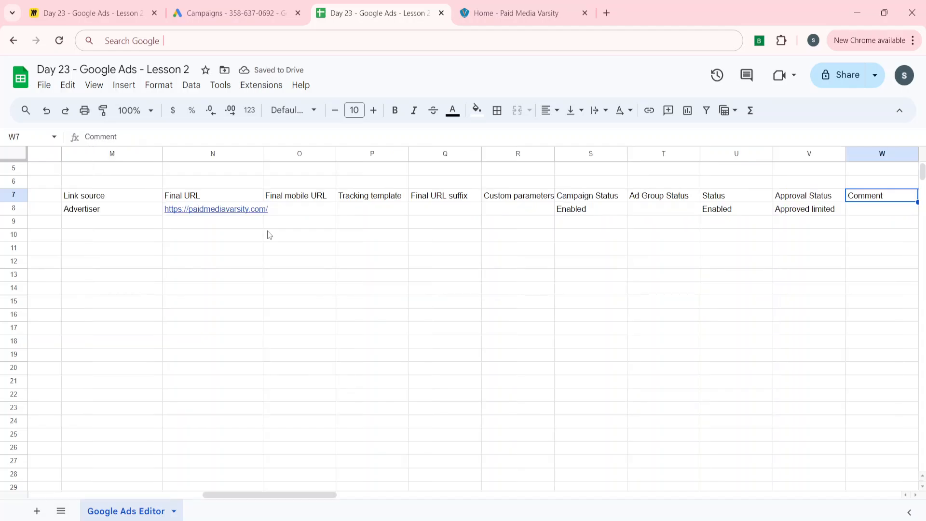
{"action": "key", "text": "Left"}
{"action": "key", "text": "Left"}
{"action": "key", "text": "Left"}
{"action": "key", "text": "Left"}
{"action": "key", "text": "Left"}
{"action": "key", "text": "Left"}
{"action": "key", "text": "Left"}
{"action": "key", "text": "Left"}
{"action": "key", "text": "Left"}
{"action": "key", "text": "Left"}
{"action": "key", "text": "Left"}
{"action": "key", "text": "Left"}
{"action": "key", "text": "Left"}
{"action": "key", "text": "Left"}
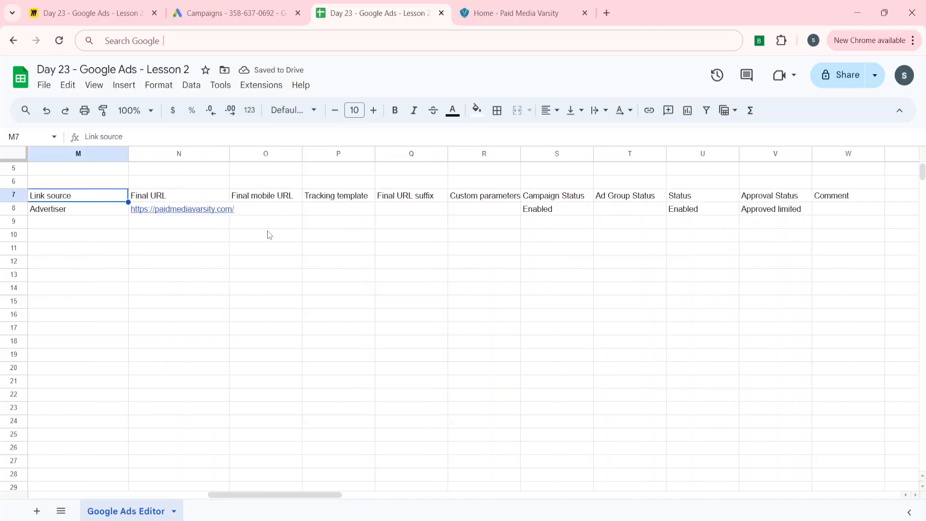
{"action": "key", "text": "Left"}
{"action": "key", "text": "Left"}
{"action": "key", "text": "Left"}
{"action": "key", "text": "Left"}
{"action": "key", "text": "Left"}
{"action": "key", "text": "Left"}
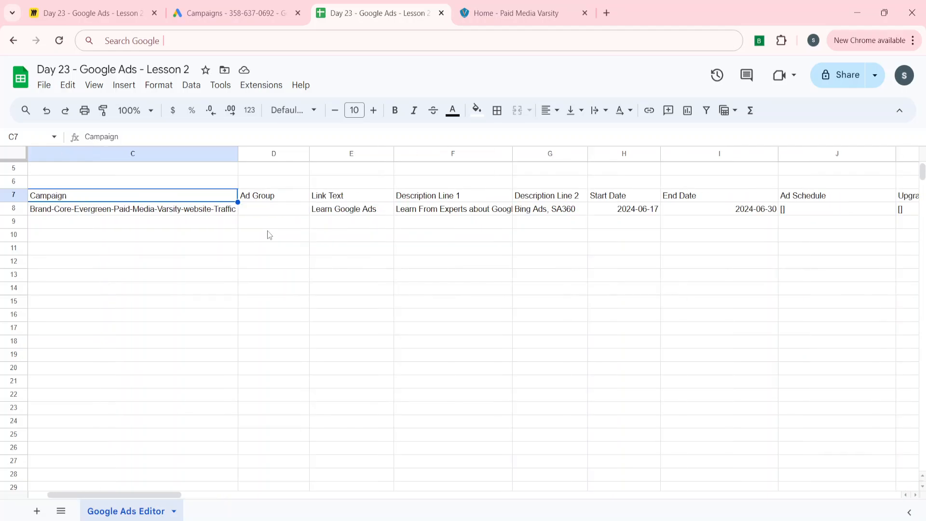
{"action": "key", "text": "Left"}
{"action": "key", "text": "Left"}
{"action": "key", "text": "Right"}
{"action": "key", "text": "Right"}
{"action": "key", "text": "Right"}
{"action": "key", "text": "Down"}
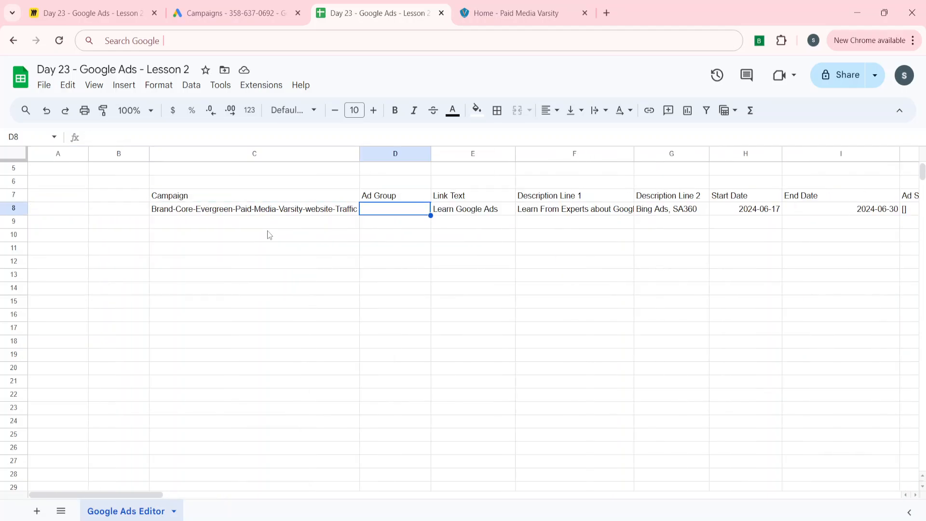
{"action": "key", "text": "Down"}
{"action": "key", "text": "Up"}
{"action": "key", "text": "Left"}
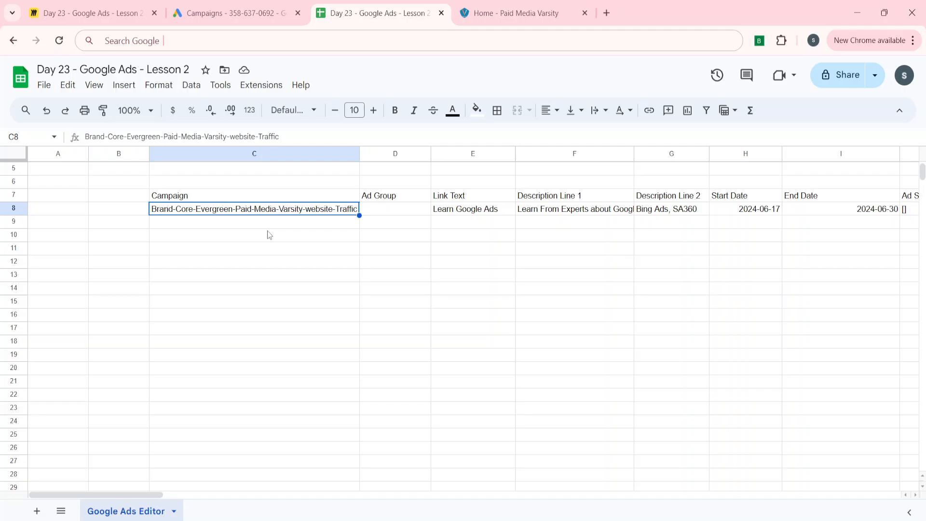
{"action": "key", "text": "Up"}
{"action": "key", "text": "Down"}
Step: Clear the pasted sitelink values in row 8 from C8 to W8, keeping the header row
{"action": "key", "text": "ctrl+shift+Right"}
{"action": "key", "text": "ctrl+shift+Right"}
{"action": "key", "text": "ctrl+shift+Right"}
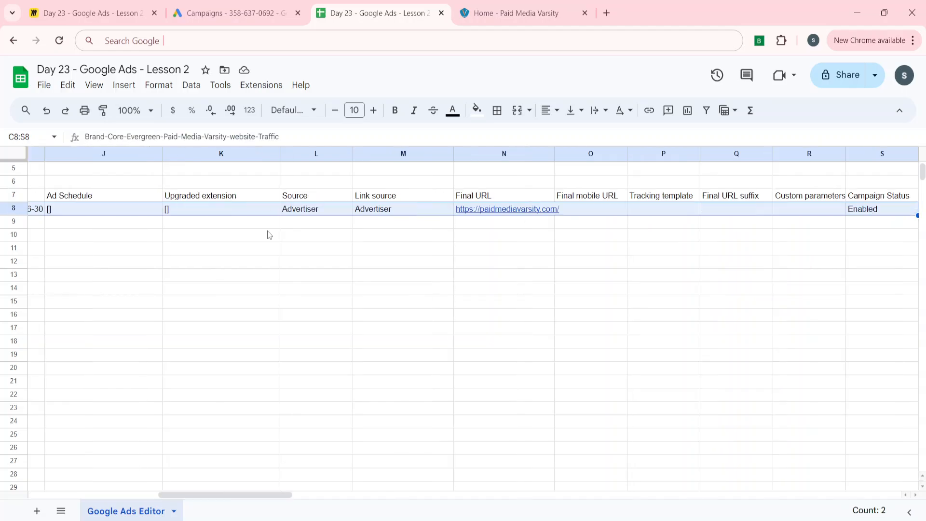
{"action": "key", "text": "shift+Right"}
{"action": "key", "text": "shift+Right"}
{"action": "key", "text": "shift+Right"}
{"action": "key", "text": "shift+Right"}
{"action": "key", "text": "shift+Right"}
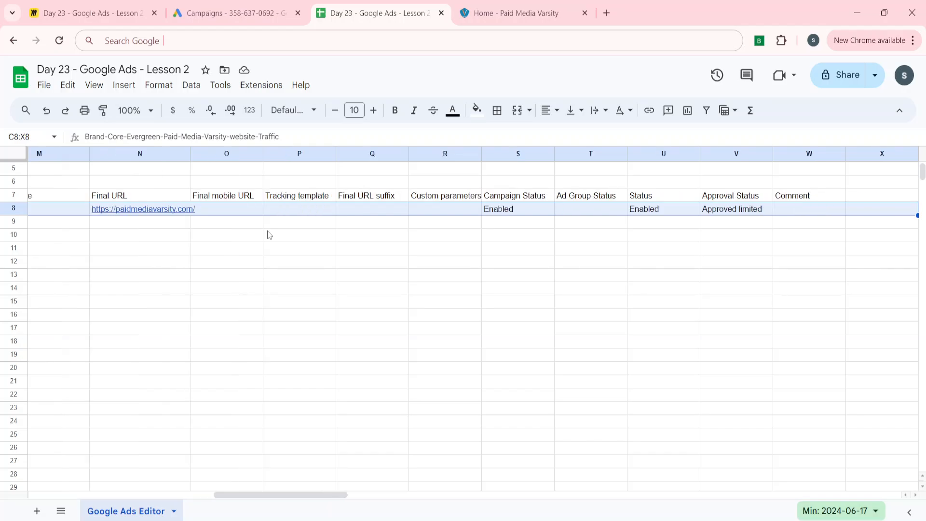
{"action": "key", "text": "shift+Left"}
{"action": "key", "text": "shift+Left"}
{"action": "key", "text": "shift+Right"}
{"action": "key", "text": "Delete"}
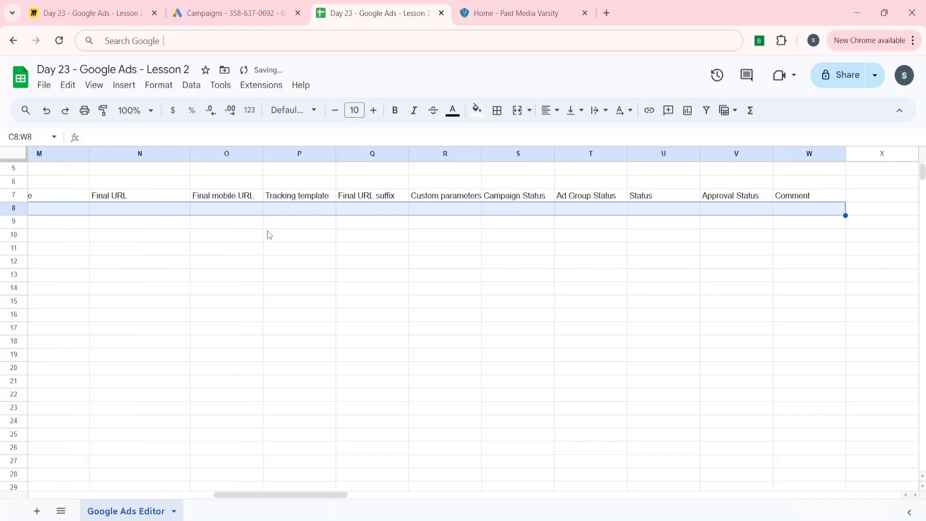
Step: Examine the empty row 8 cells under Campaign, Ad Group and Link Text
{"action": "key", "text": "Home"}
{"action": "key", "text": "Right"}
{"action": "key", "text": "Right"}
{"action": "key", "text": "Right"}
{"action": "key", "text": "Right"}
{"action": "key", "text": "Left"}
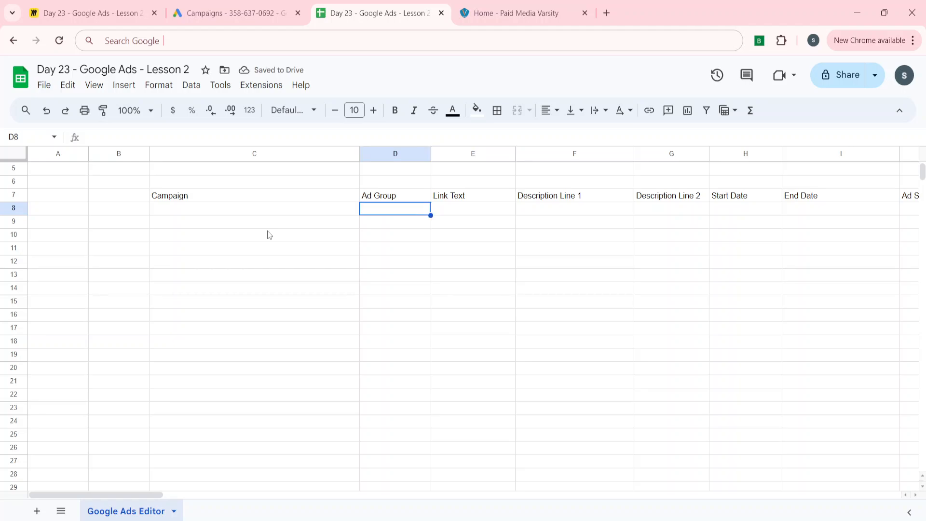
{"action": "key", "text": "Left"}
{"action": "key", "text": "Right"}
{"action": "key", "text": "Right"}
{"action": "key", "text": "Right"}
{"action": "key", "text": "Left"}
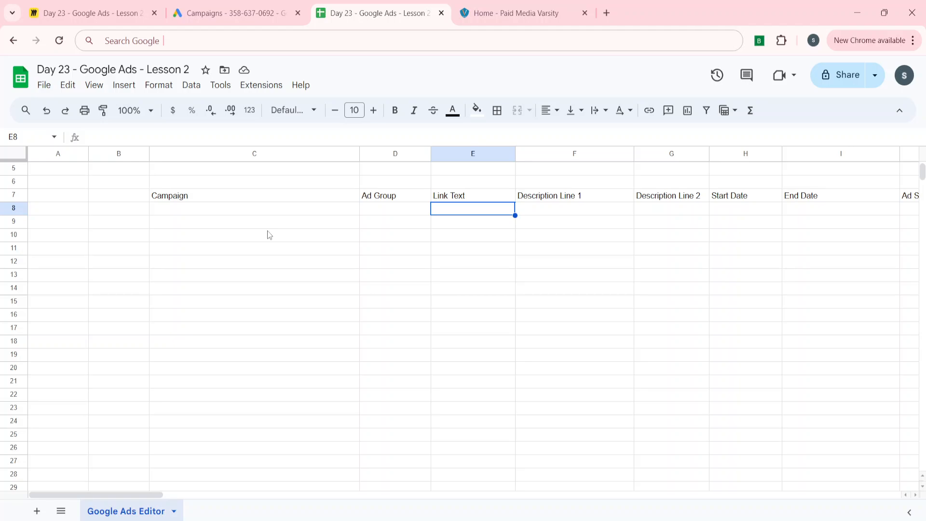
Step: Enter "Paid Search" as the Link Text in row 8
{"action": "type", "text": "P"}
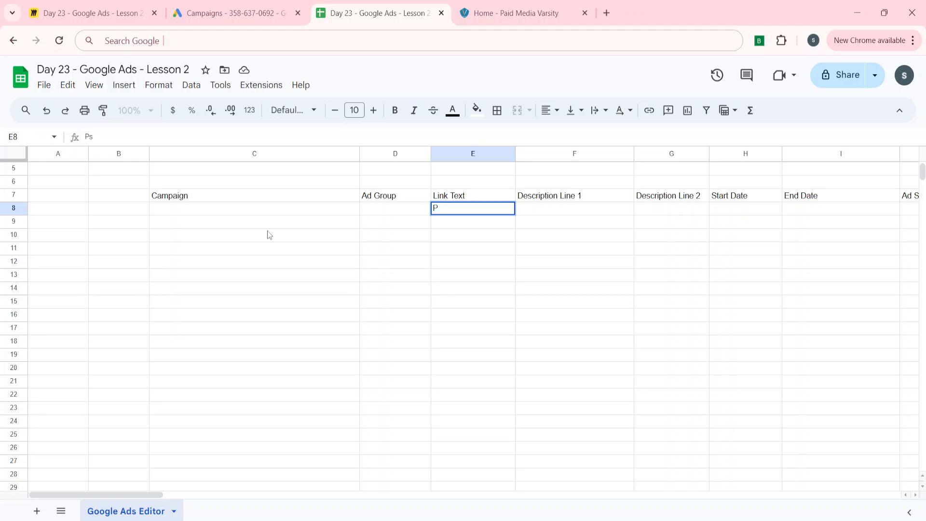
{"action": "type", "text": "a"}
{"action": "type", "text": "idMe"}
{"action": "key", "text": "BackSpace"}
{"action": "key", "text": "BackSpace"}
{"action": "type", "text": "Search"}
{"action": "key", "text": "Tab"}
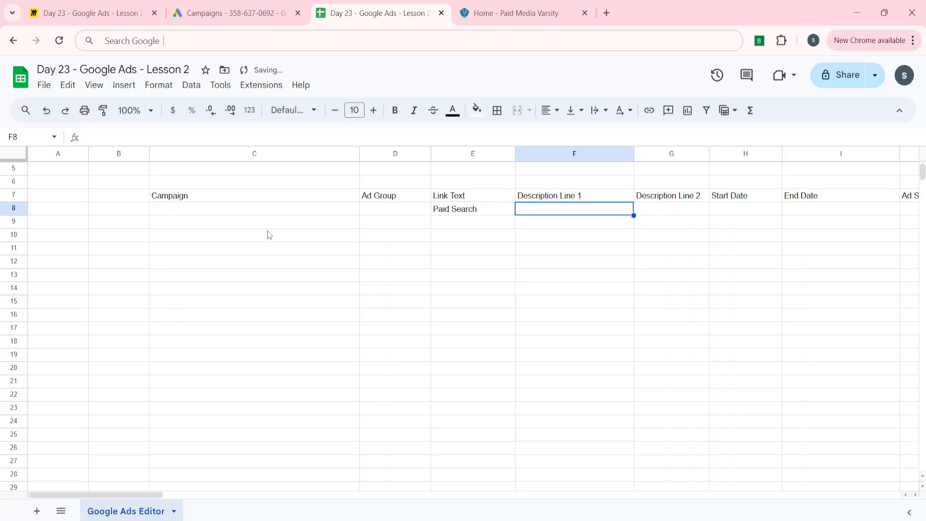
Step: Enter "Learn PPC from Expert" as Description Line 1 in row 8
{"action": "type", "text": "Learn "}
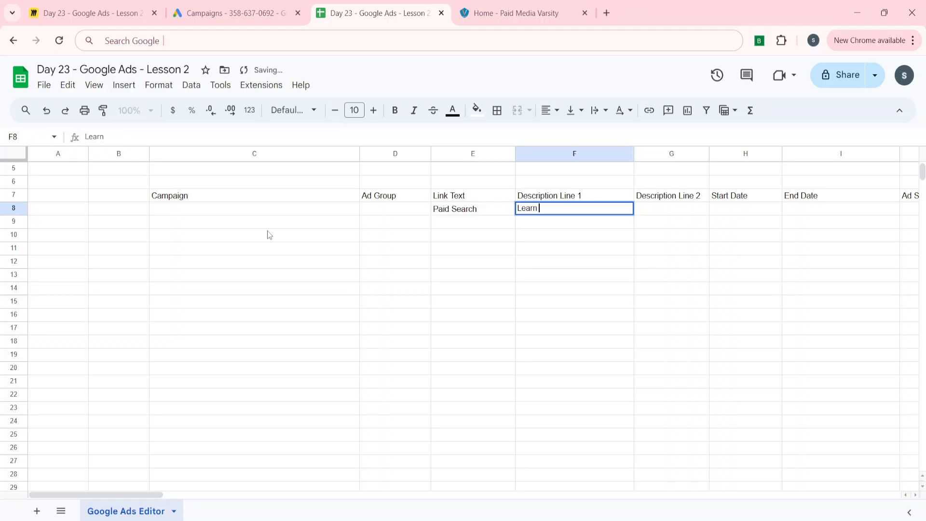
{"action": "type", "text": "P"}
{"action": "type", "text": "CC"}
{"action": "key", "text": "BackSpace"}
{"action": "key", "text": "BackSpace"}
{"action": "type", "text": "PPC"}
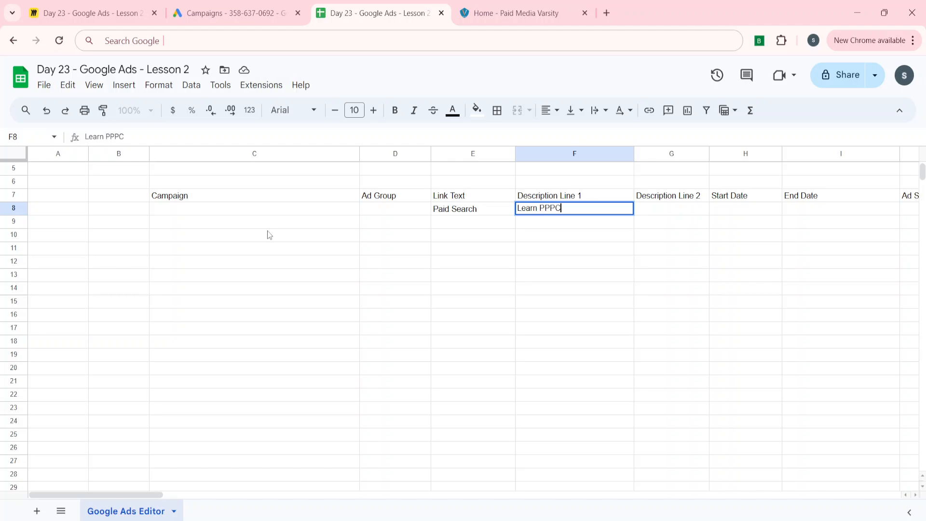
{"action": "key", "text": "BackSpace"}
{"action": "key", "text": "BackSpace"}
{"action": "type", "text": "C from Expert"}
{"action": "key", "text": "Tab"}
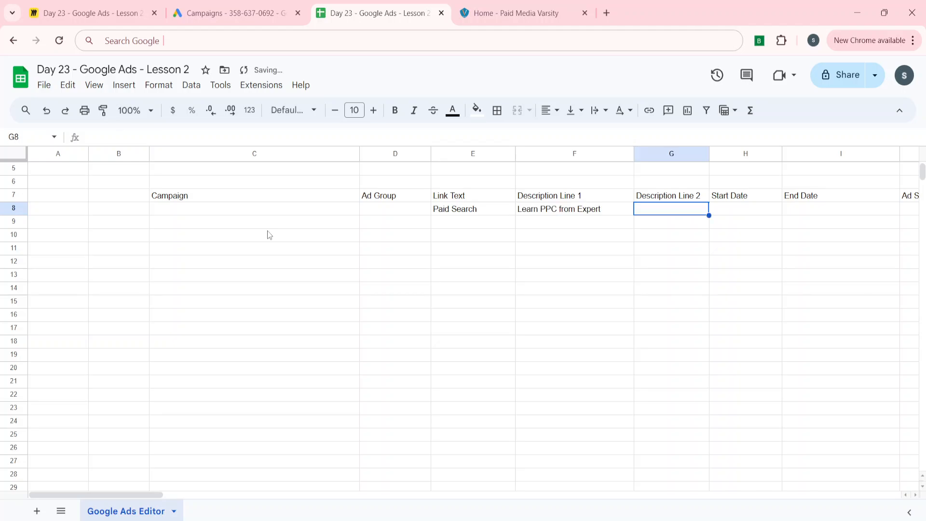
Step: Enter "Google Ads & Bing Ads" as Description Line 2 in row 8
{"action": "type", "text": "Goo"}
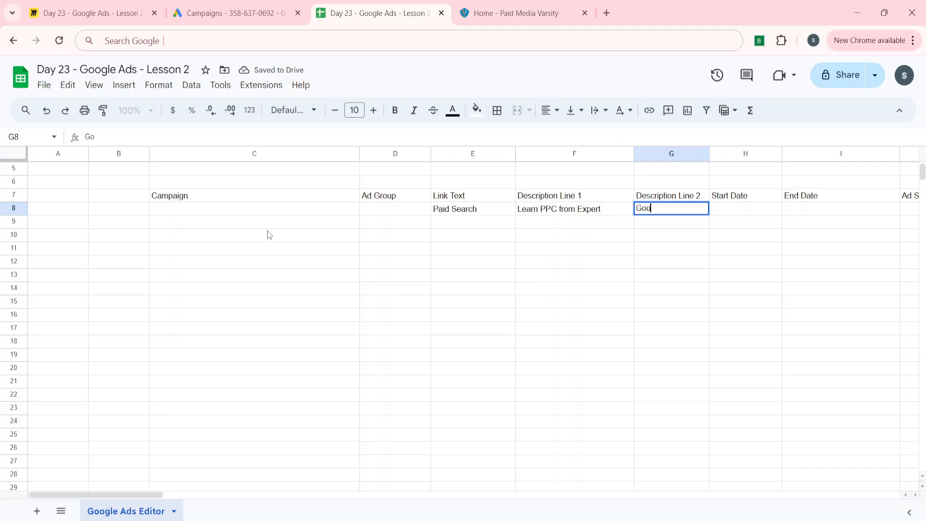
{"action": "type", "text": "gle AD"}
{"action": "key", "text": "BackSpace"}
{"action": "type", "text": "ds "}
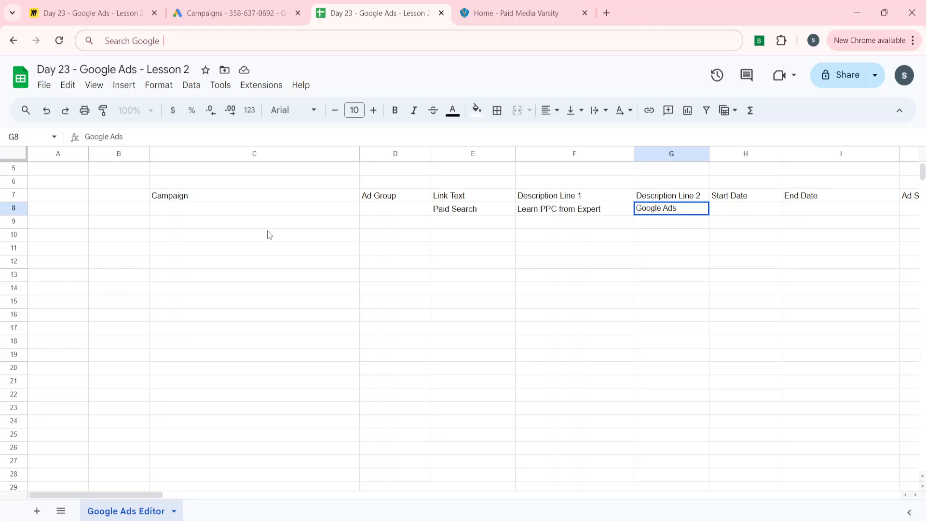
{"action": "type", "text": "& Binfg Add"}
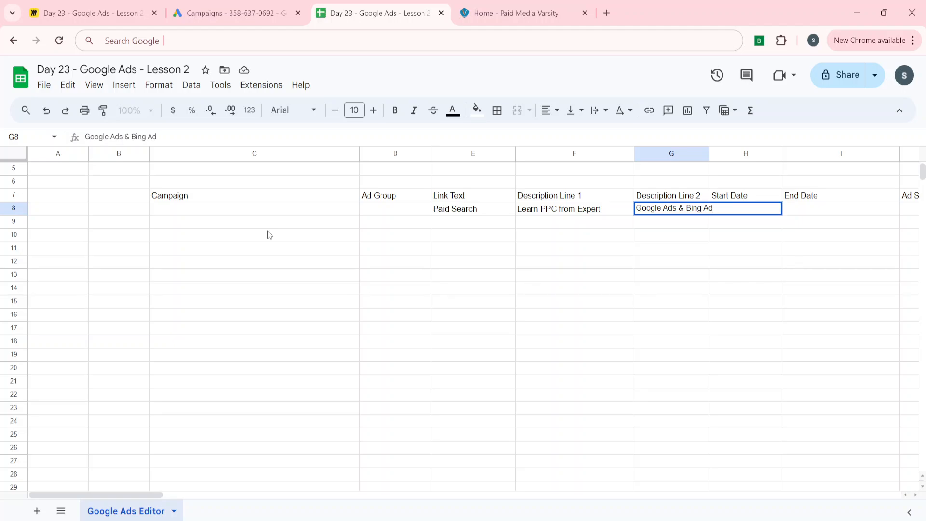
{"action": "key", "text": "Tab"}
Step: Copy the paidmediavarsity.com address from the website tab and paste it into the Final URL cell of row 8
{"action": "key", "text": "Up"}
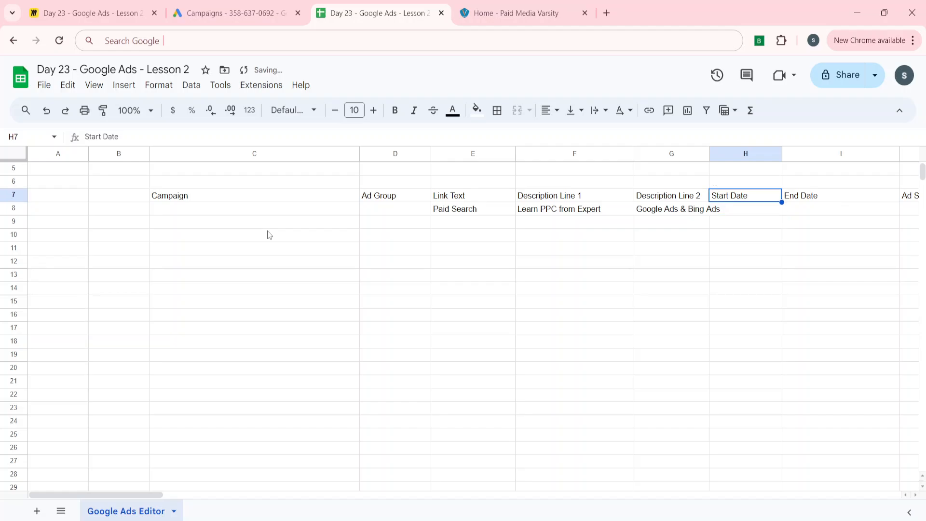
{"action": "key", "text": "Down"}
{"action": "key", "text": "Right"}
{"action": "key", "text": "Up"}
{"action": "key", "text": "Down"}
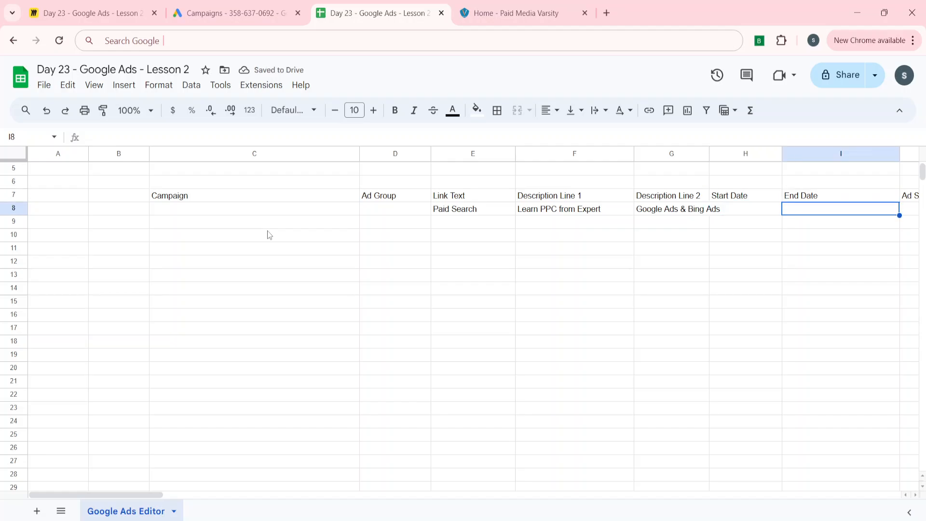
{"action": "key", "text": "Right"}
{"action": "key", "text": "Right"}
{"action": "key", "text": "Right"}
{"action": "key", "text": "Right"}
{"action": "key", "text": "Right"}
{"action": "key", "text": "Right"}
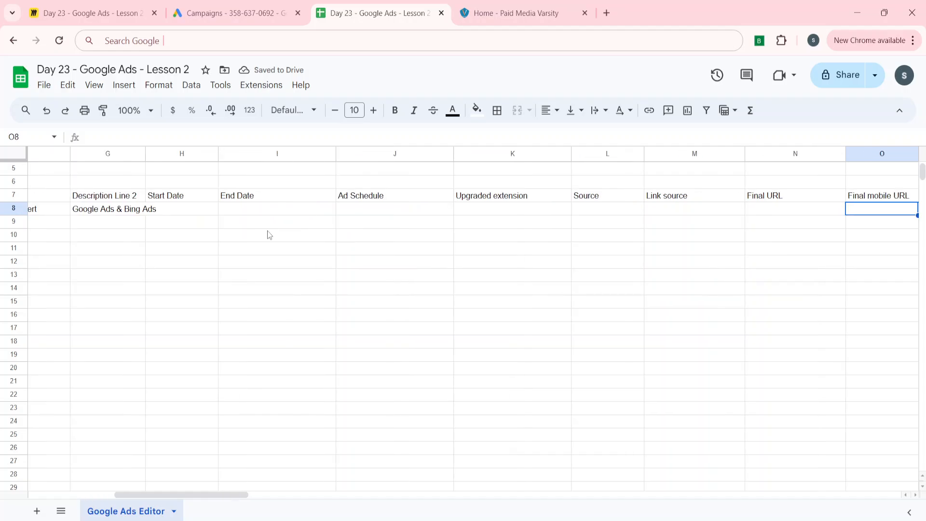
{"action": "key", "text": "Left"}
{"action": "key", "text": "Left"}
{"action": "key", "text": "Right"}
{"action": "left_click", "coordinate": [469, 4]}
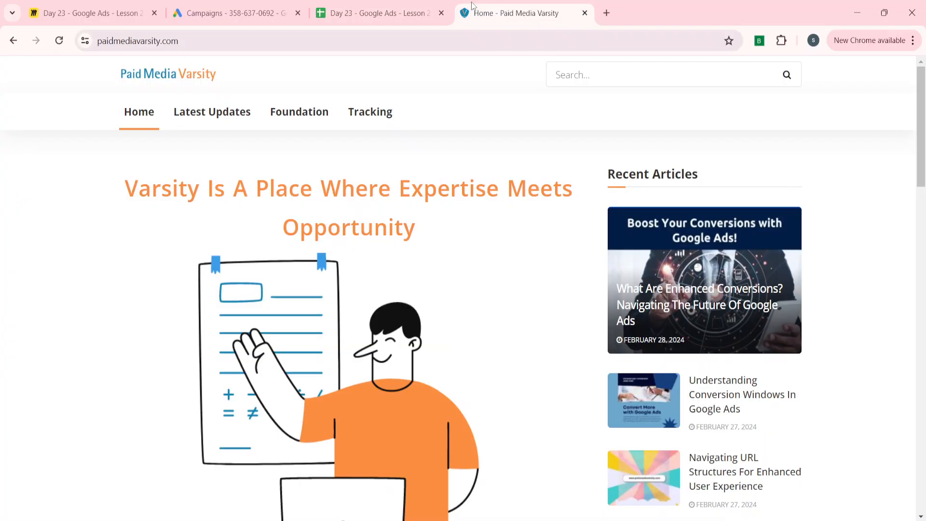
{"action": "double_click", "coordinate": [138, 43]}
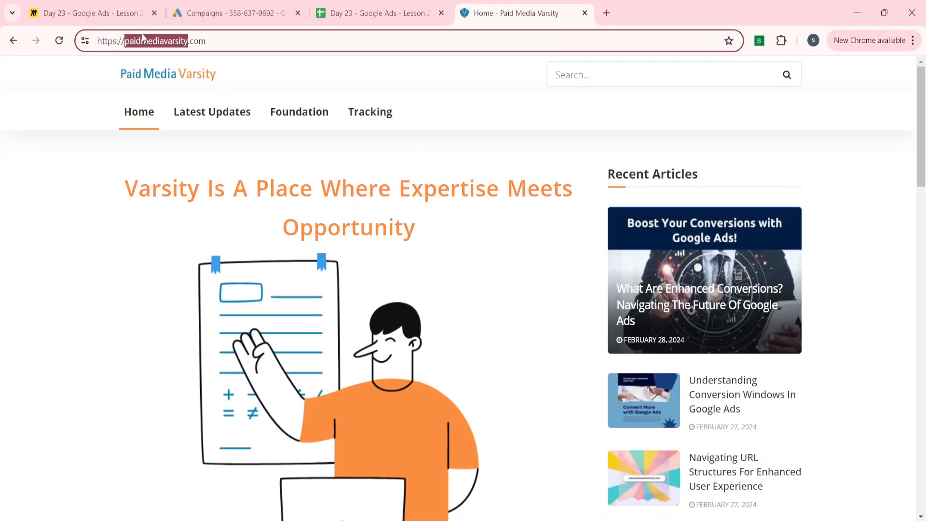
{"action": "left_click", "coordinate": [71, 147]}
{"action": "left_click", "coordinate": [119, 43]}
{"action": "key", "text": "ctrl+c"}
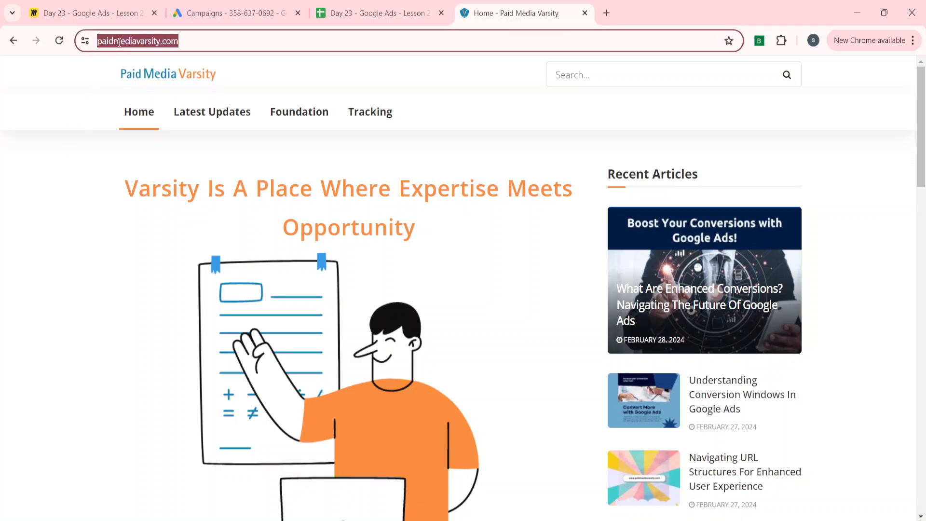
{"action": "left_click", "coordinate": [231, 13]}
{"action": "left_click", "coordinate": [378, 5]}
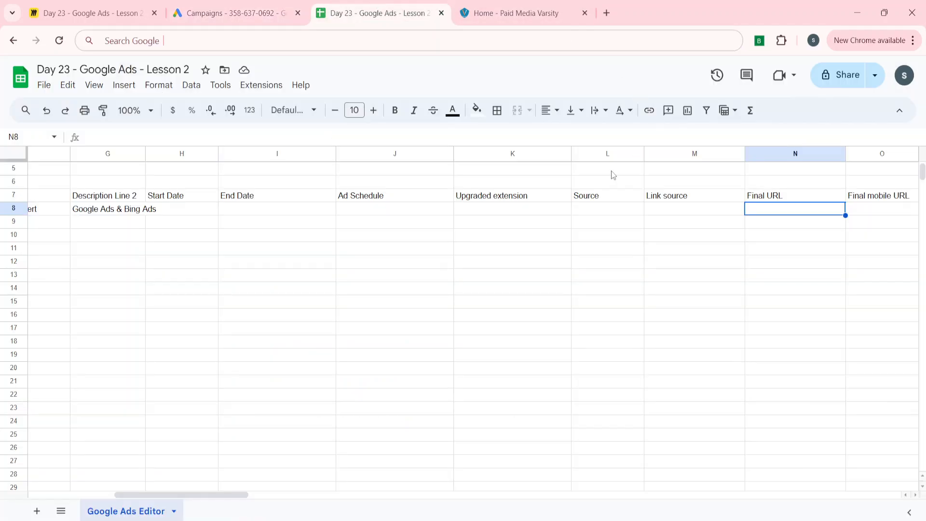
{"action": "key", "text": "ctrl+v"}
Step: Delete the columns from Start Date through Link source
{"action": "key", "text": "Right"}
{"action": "key", "text": "Down"}
{"action": "key", "text": "Down"}
{"action": "key", "text": "Down"}
{"action": "key", "text": "Down"}
{"action": "key", "text": "Down"}
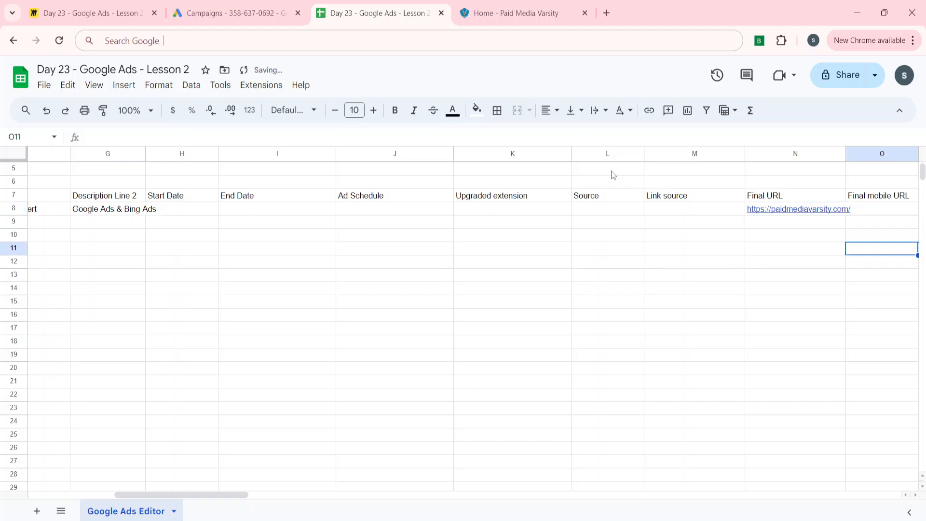
{"action": "key", "text": "Left"}
{"action": "key", "text": "Left"}
{"action": "key", "text": "Left"}
{"action": "key", "text": "Left"}
{"action": "key", "text": "Left"}
{"action": "key", "text": "Left"}
{"action": "key", "text": "Up"}
{"action": "key", "text": "Up"}
{"action": "key", "text": "Up"}
{"action": "key", "text": "Left"}
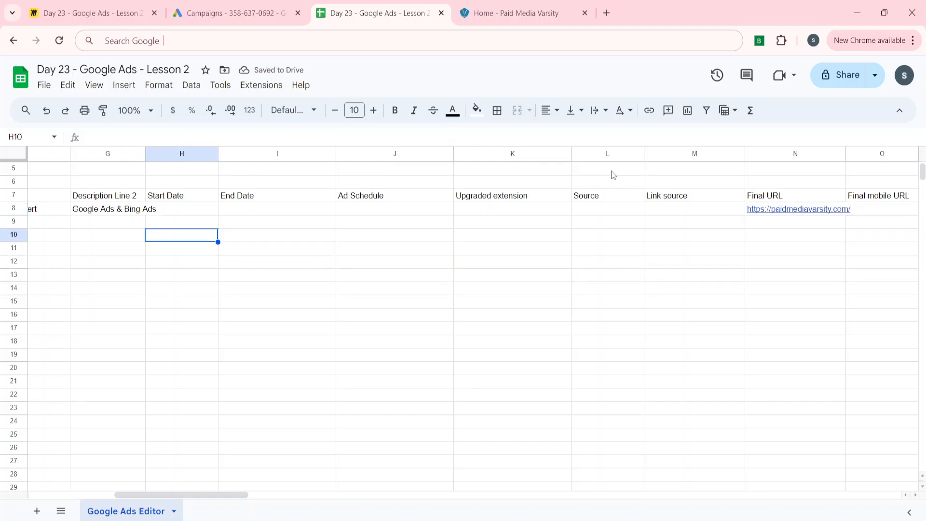
{"action": "key", "text": "Up"}
{"action": "key", "text": "Up"}
{"action": "key", "text": "ctrl+space"}
{"action": "key", "text": "shift+Right"}
{"action": "key", "text": "shift+Right"}
{"action": "key", "text": "shift+Right"}
{"action": "key", "text": "shift+Right"}
{"action": "key", "text": "shift+Right"}
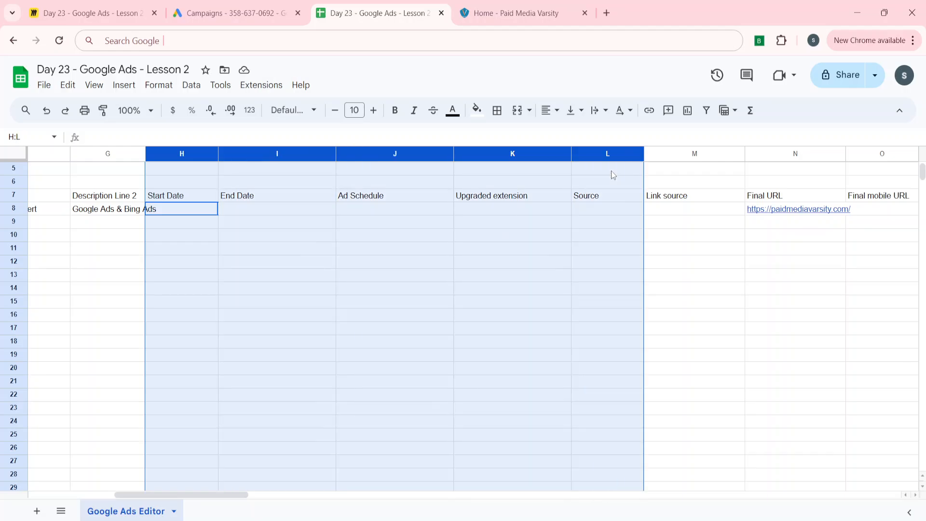
{"action": "right_click", "coordinate": [411, 156]}
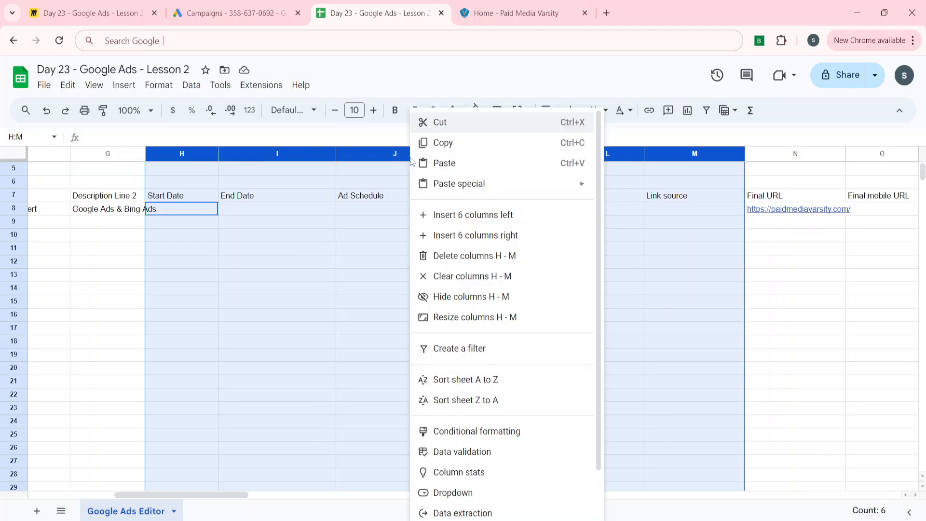
{"action": "left_click", "coordinate": [449, 258]}
Step: Delete the columns from Final mobile URL through Approval Status
{"action": "key", "text": "Right"}
{"action": "key", "text": "Left"}
{"action": "key", "text": "Left"}
{"action": "key", "text": "Left"}
{"action": "key", "text": "Left"}
{"action": "key", "text": "Left"}
{"action": "key", "text": "Left"}
{"action": "key", "text": "Left"}
{"action": "key", "text": "Left"}
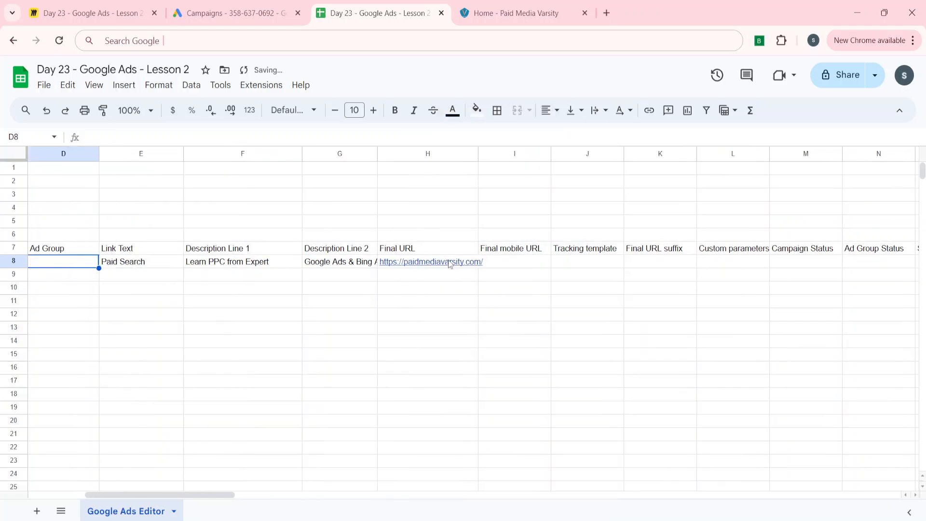
{"action": "key", "text": "Right"}
{"action": "key", "text": "Right"}
{"action": "key", "text": "Right"}
{"action": "key", "text": "Right"}
{"action": "key", "text": "Right"}
{"action": "key", "text": "Right"}
{"action": "key", "text": "Right"}
{"action": "key", "text": "Right"}
{"action": "key", "text": "Right"}
{"action": "key", "text": "Right"}
{"action": "key", "text": "Right"}
{"action": "key", "text": "Right"}
{"action": "key", "text": "Right"}
{"action": "key", "text": "Right"}
{"action": "key", "text": "Right"}
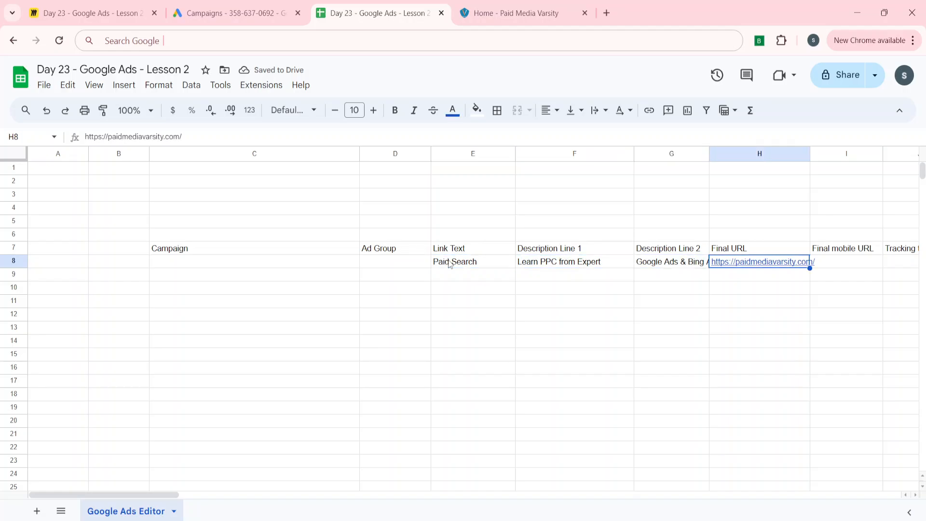
{"action": "key", "text": "Left"}
{"action": "key", "text": "Left"}
{"action": "key", "text": "Left"}
{"action": "key", "text": "Left"}
{"action": "key", "text": "Left"}
{"action": "key", "text": "Left"}
{"action": "key", "text": "Left"}
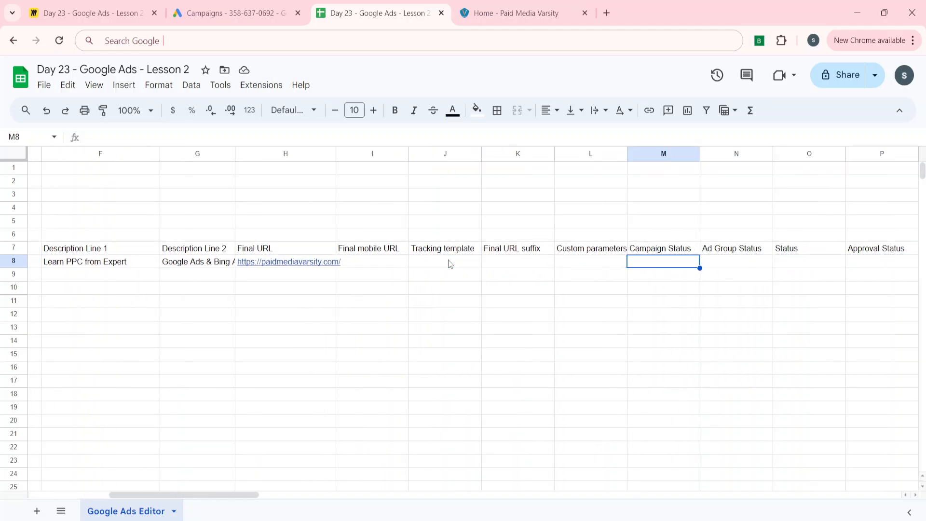
{"action": "key", "text": "shift+Up"}
{"action": "key", "text": "ctrl+space"}
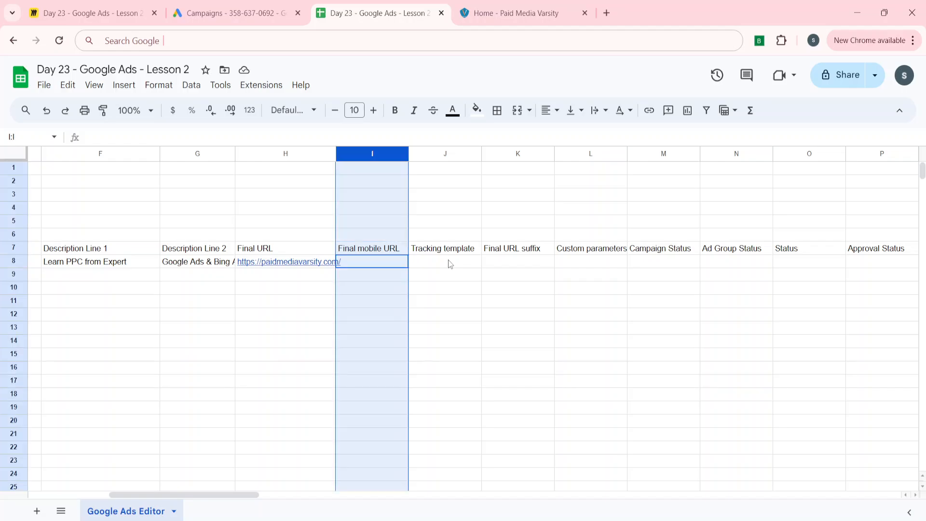
{"action": "key", "text": "shift+Right"}
{"action": "key", "text": "shift+Right"}
{"action": "key", "text": "shift+Right"}
{"action": "key", "text": "shift+Right"}
{"action": "key", "text": "shift+Right"}
{"action": "key", "text": "shift+Right"}
{"action": "key", "text": "shift+Right"}
{"action": "key", "text": "shift+Right"}
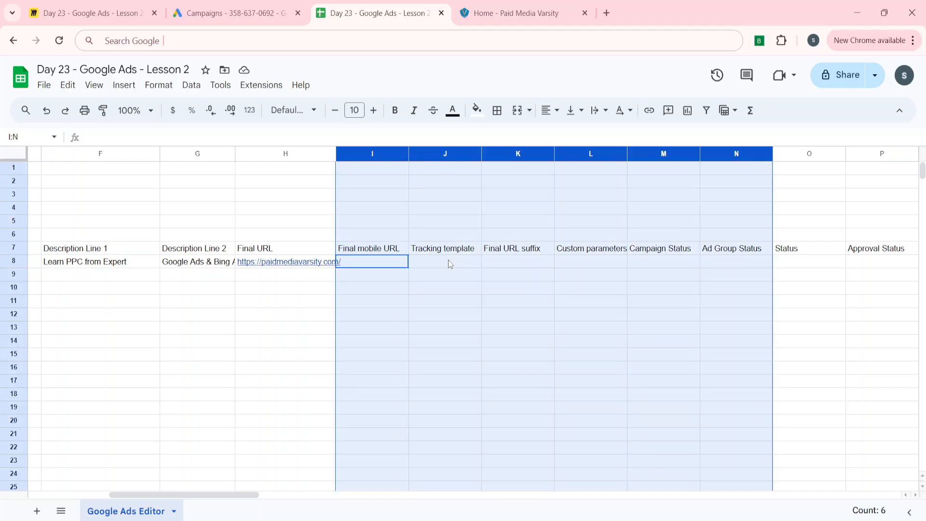
{"action": "key", "text": "shift+Left"}
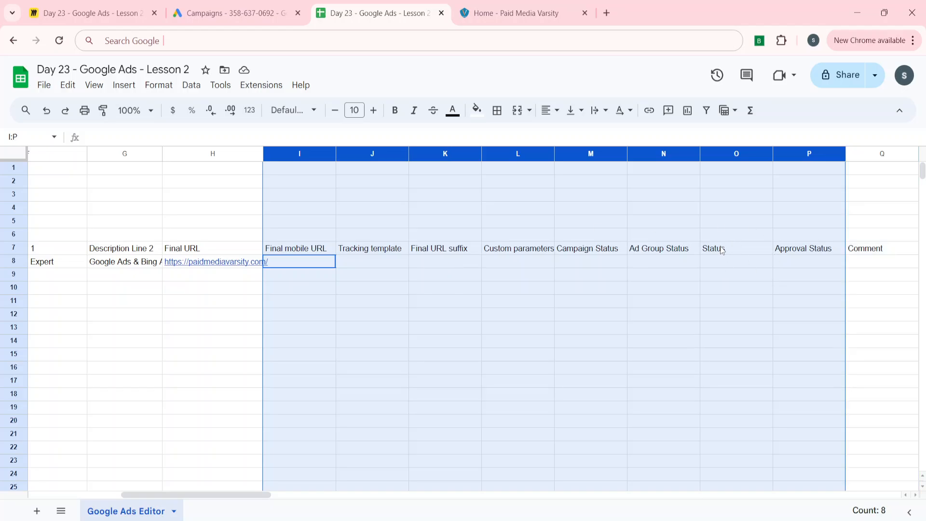
{"action": "right_click", "coordinate": [441, 160]}
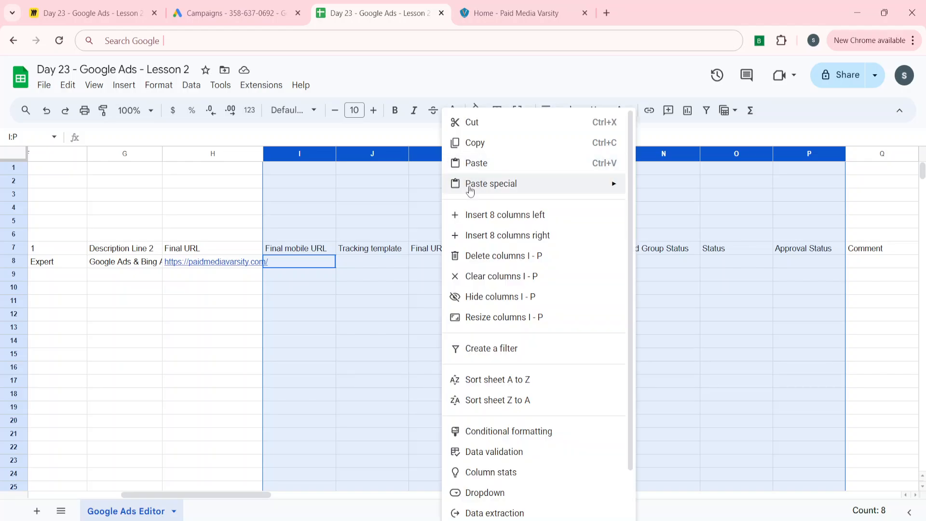
{"action": "left_click", "coordinate": [480, 260]}
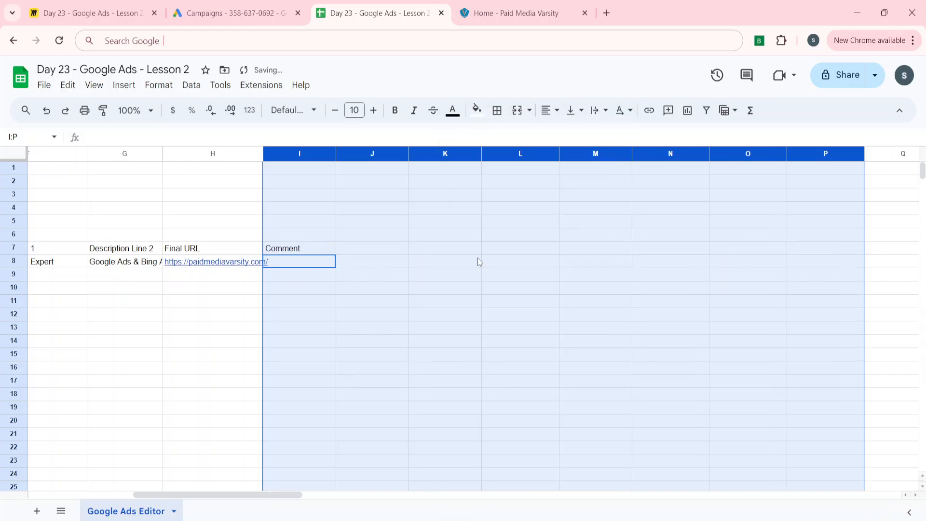
Step: Delete the Comment column
{"action": "key", "text": "Left"}
{"action": "key", "text": "Down"}
{"action": "key", "text": "Right"}
{"action": "key", "text": "Up"}
{"action": "key", "text": "Up"}
{"action": "key", "text": "shift+Down"}
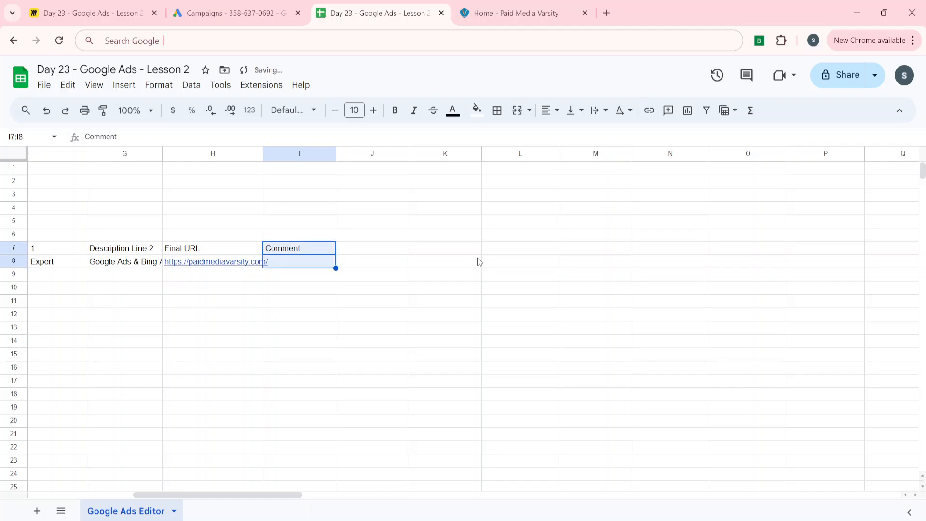
{"action": "key", "text": "ctrl+space"}
{"action": "right_click", "coordinate": [299, 153]}
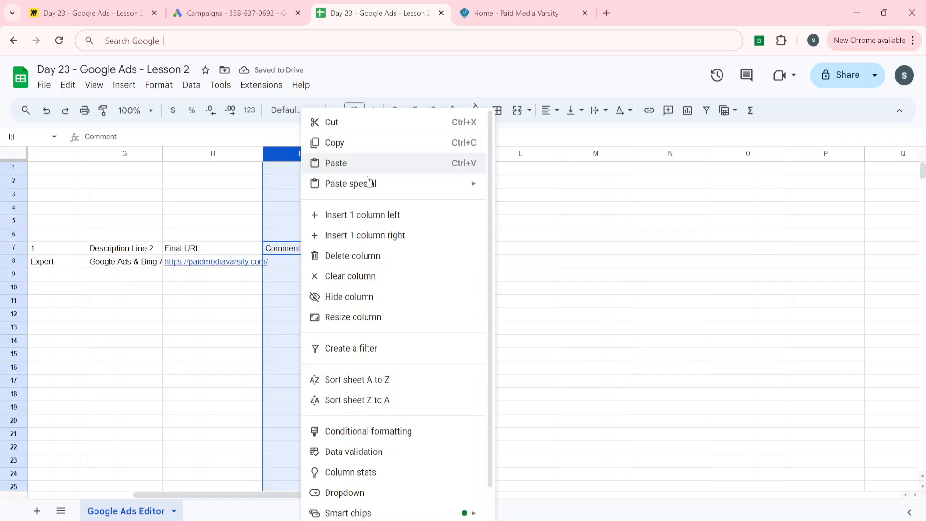
{"action": "key", "text": "Left"}
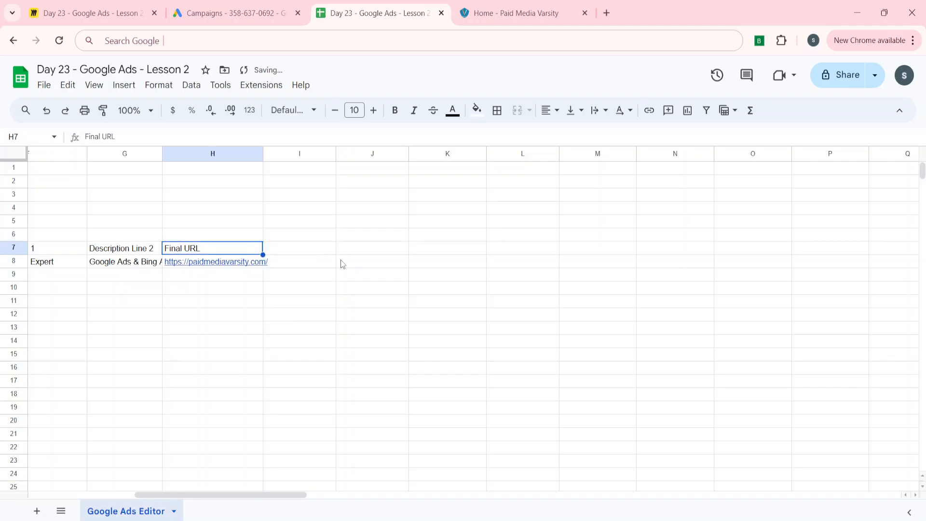
Step: Review the remaining row 8 cells from Campaign to Final URL
{"action": "key", "text": "Home"}
{"action": "key", "text": "Right"}
{"action": "key", "text": "Right"}
{"action": "key", "text": "Right"}
{"action": "key", "text": "Down"}
{"action": "key", "text": "Left"}
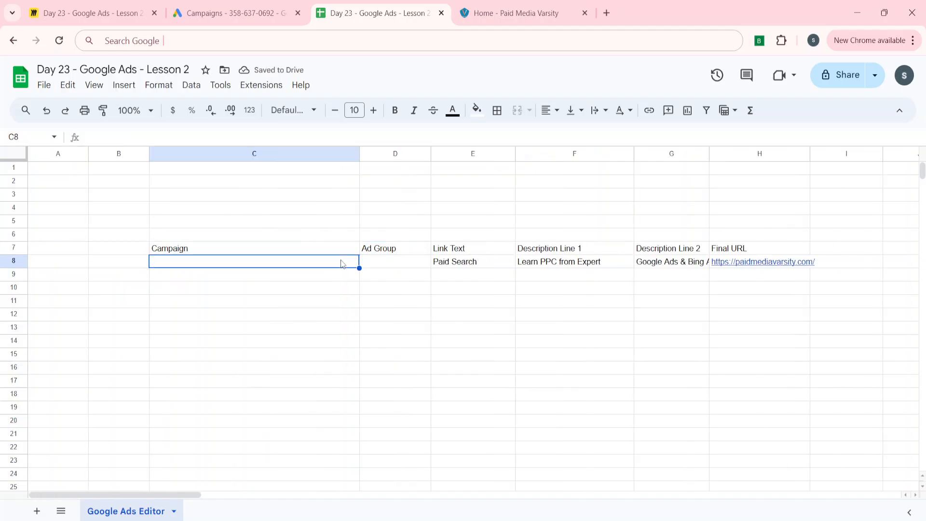
{"action": "key", "text": "Right"}
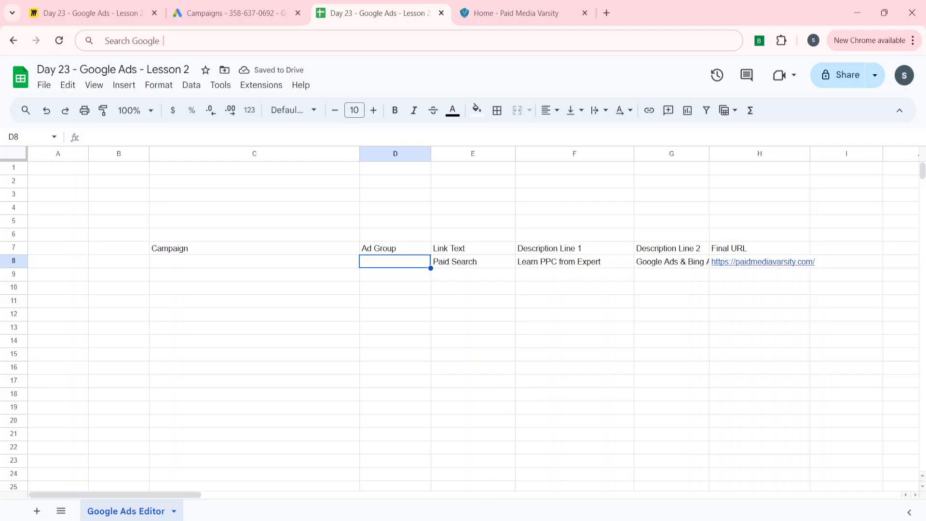
Step: Switch to Google Ads Editor, widen the account tree panel and select the Brand-Core-Evergreen-Paid-Media-Varsity campaign
{"action": "key", "text": "alt+Tab"}
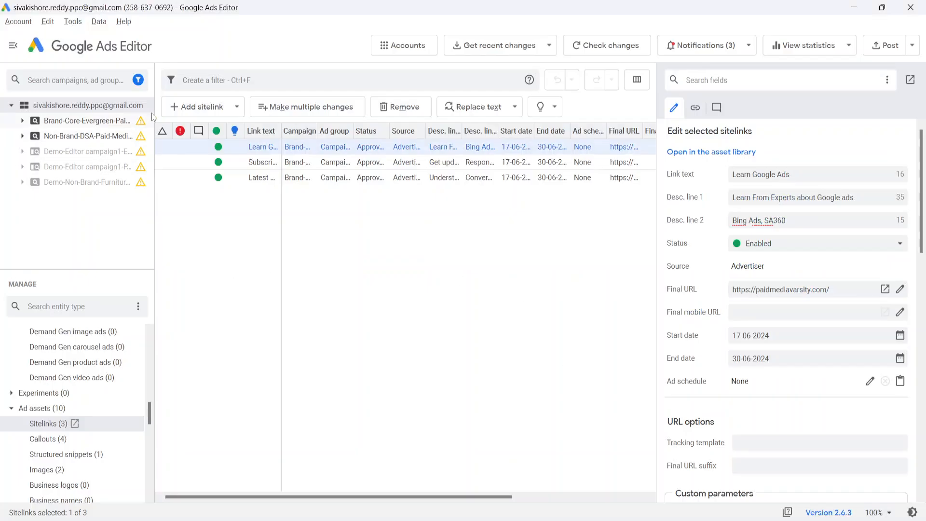
{"action": "left_click_drag", "start_coordinate": [154, 112], "coordinate": [189, 113]}
{"action": "left_click", "coordinate": [93, 121]}
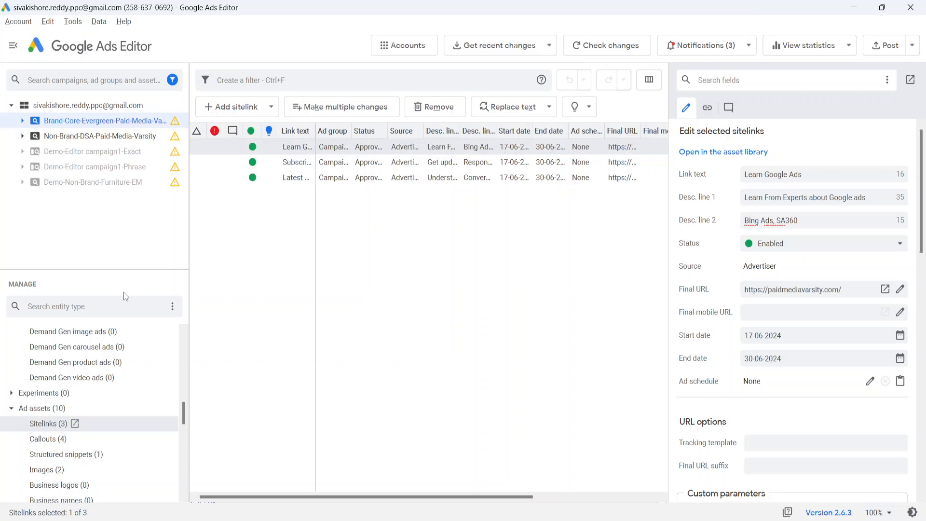
{"action": "scroll", "coordinate": [88, 400], "scroll_direction": "up", "scroll_amount": 10}
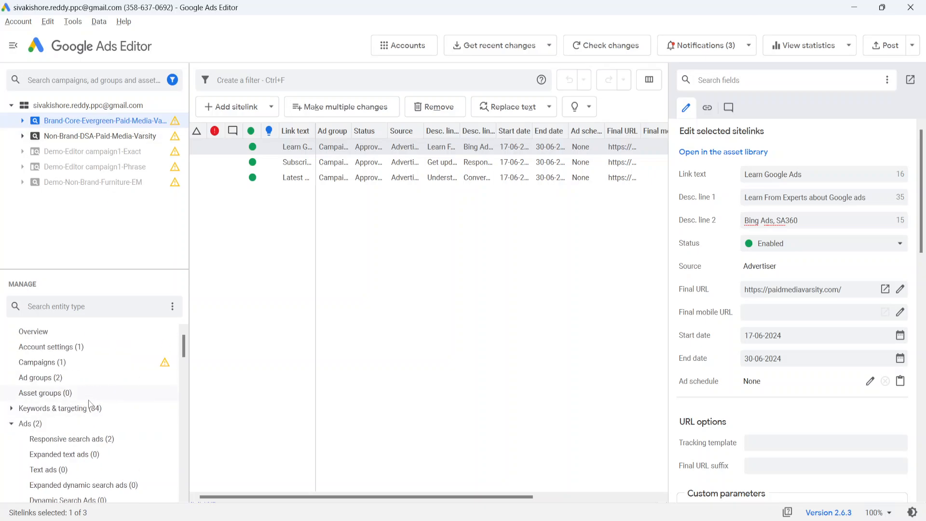
Step: Select the Non-Brand-DSA-Paid-Media-Varsity campaign and copy its campaign name
{"action": "left_click", "coordinate": [47, 365]}
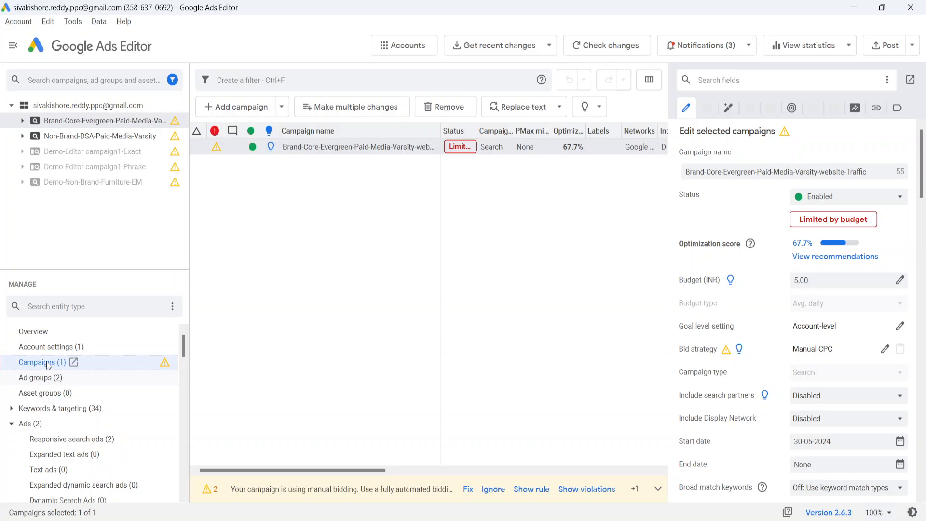
{"action": "key", "text": "Down"}
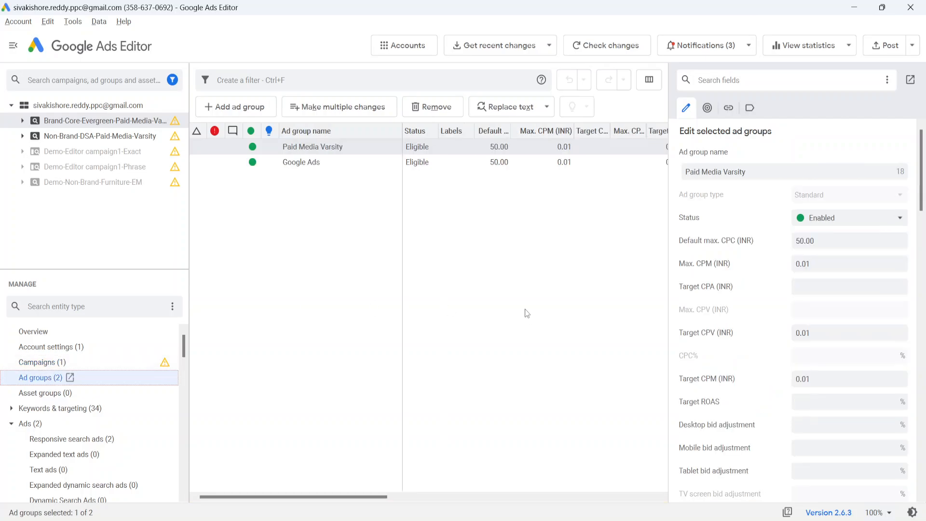
{"action": "left_click", "coordinate": [55, 366]}
{"action": "left_click", "coordinate": [88, 136]}
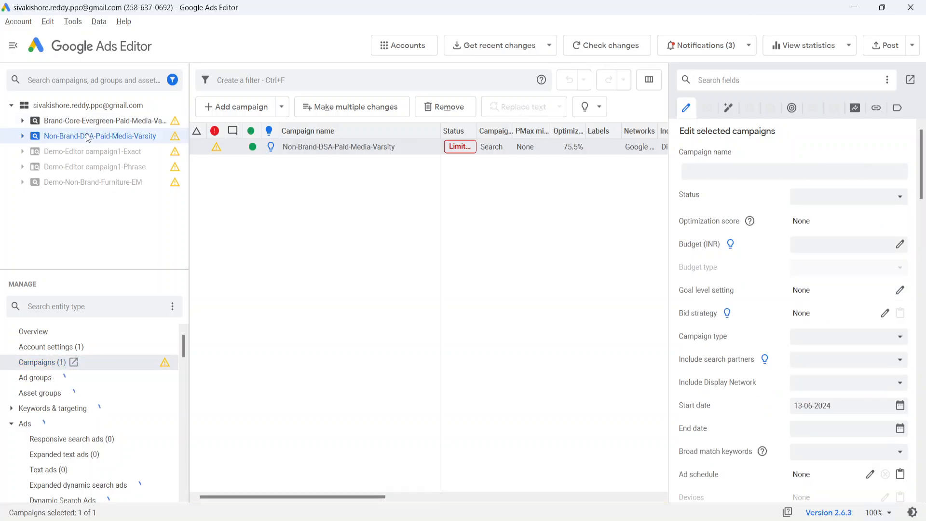
{"action": "left_click", "coordinate": [712, 172]}
{"action": "triple_click", "coordinate": [712, 172]}
{"action": "key", "text": "ctrl+c"}
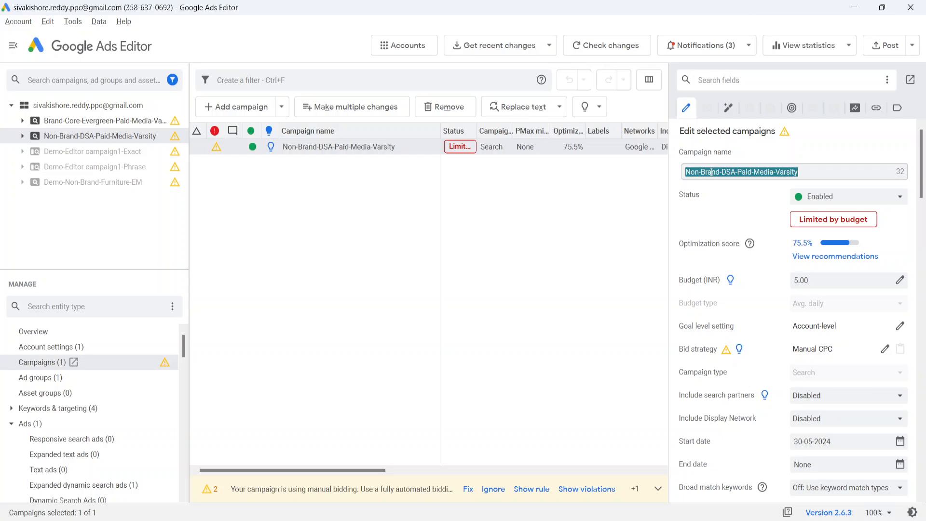
Step: Switch back to the spreadsheet and paste the campaign name into cell C8 under Campaign
{"action": "key", "text": "alt+Tab"}
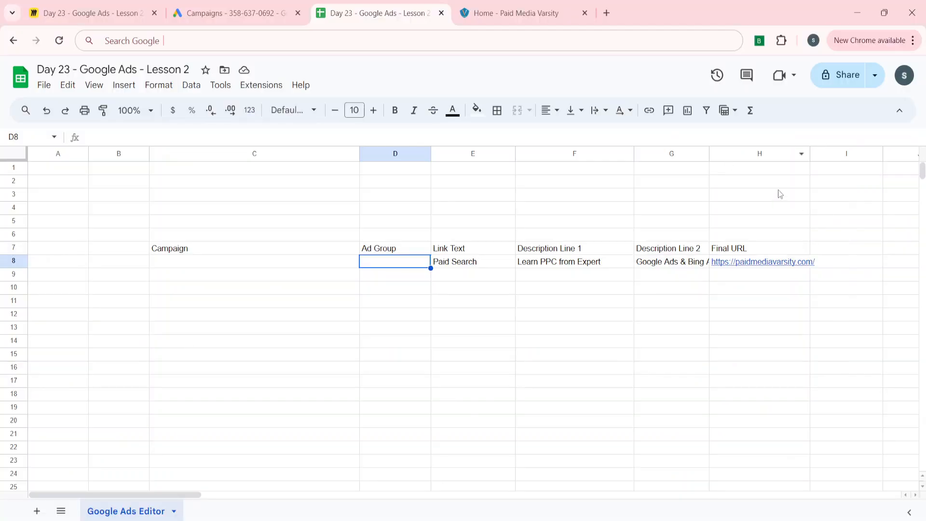
{"action": "key", "text": "Left"}
{"action": "key", "text": "Left"}
{"action": "key", "text": "Right"}
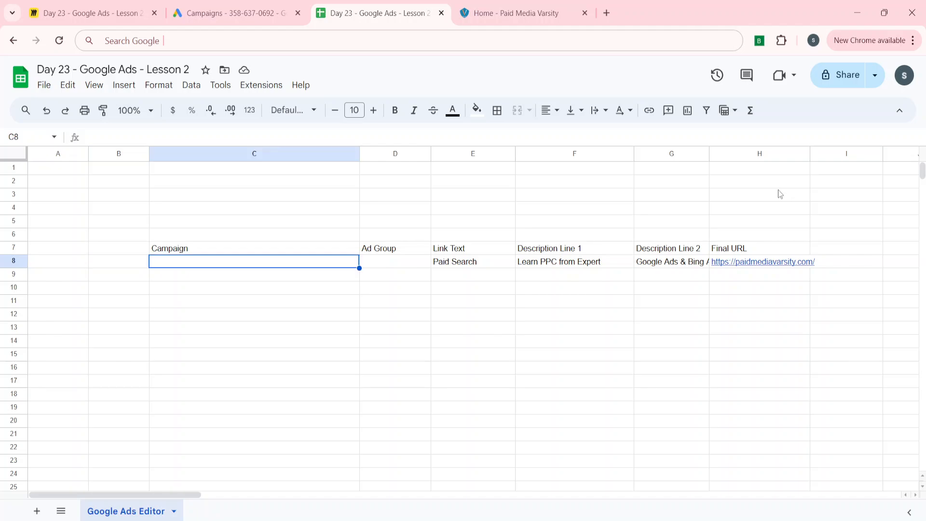
{"action": "key", "text": "ctrl+v"}
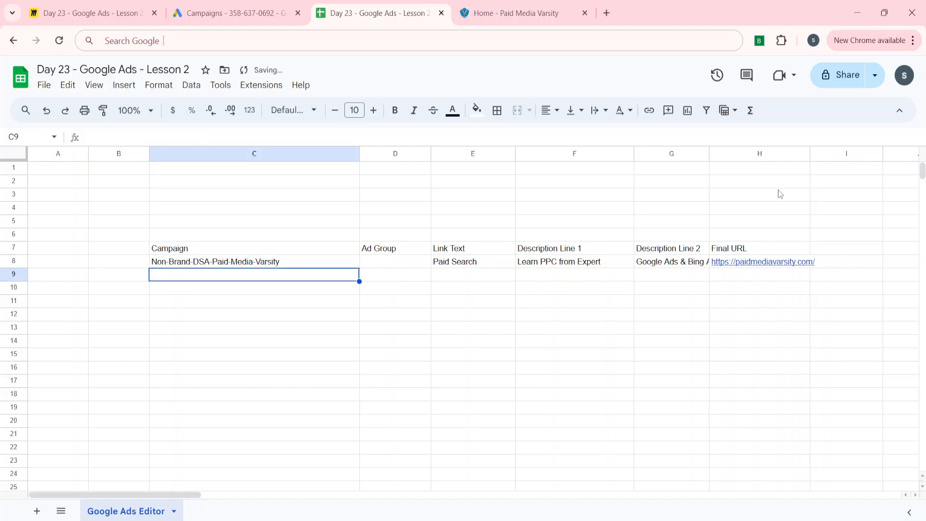
Step: Copy the sitelink header and sample row range C7:H8
{"action": "key", "text": "Up"}
{"action": "key", "text": "ctrl+shift+Right"}
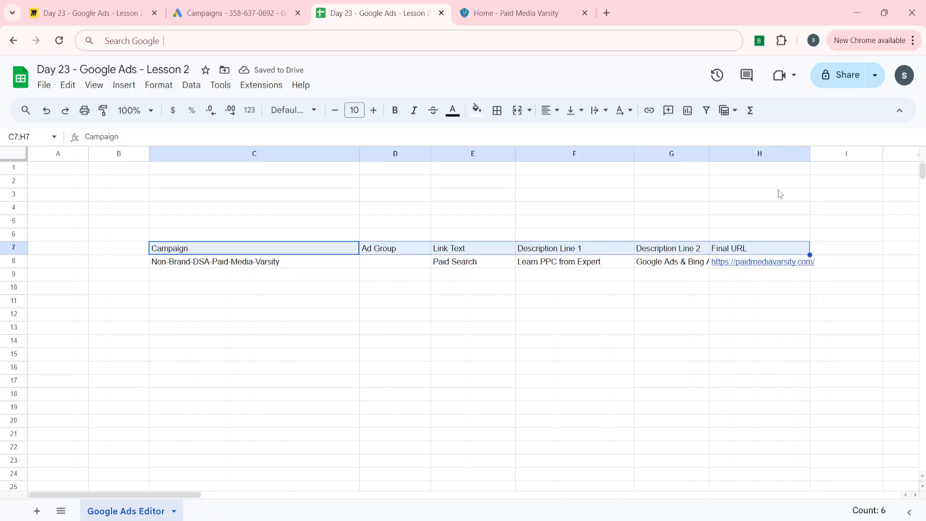
{"action": "key", "text": "ctrl+shift+Down"}
{"action": "key", "text": "ctrl+c"}
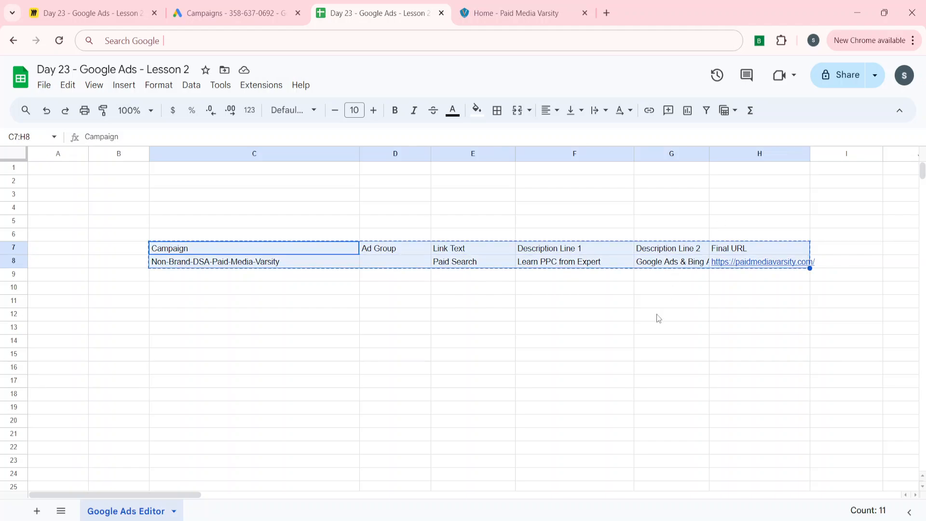
Step: Switch to Google Ads Editor and open the Sitelinks view for the whole account
{"action": "left_click", "coordinate": [475, 519]}
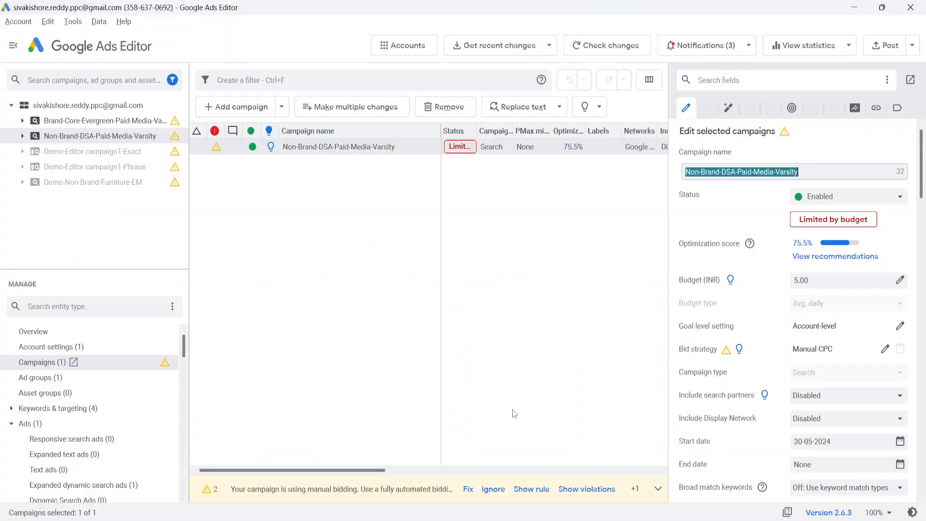
{"action": "scroll", "coordinate": [71, 427], "scroll_direction": "down", "scroll_amount": 8}
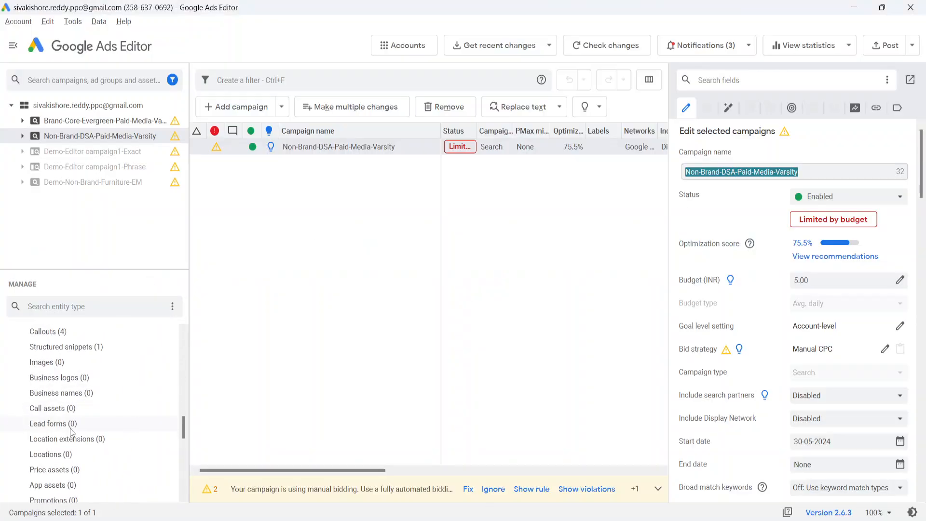
{"action": "scroll", "coordinate": [70, 427], "scroll_direction": "up", "scroll_amount": 7}
{"action": "scroll", "coordinate": [71, 427], "scroll_direction": "down", "scroll_amount": 4}
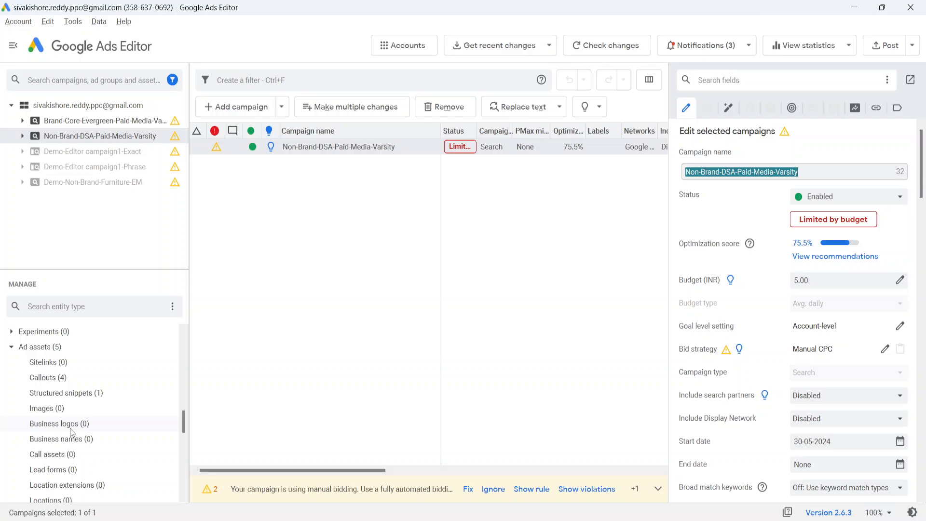
{"action": "scroll", "coordinate": [71, 430], "scroll_direction": "down", "scroll_amount": 1}
{"action": "left_click", "coordinate": [59, 332]}
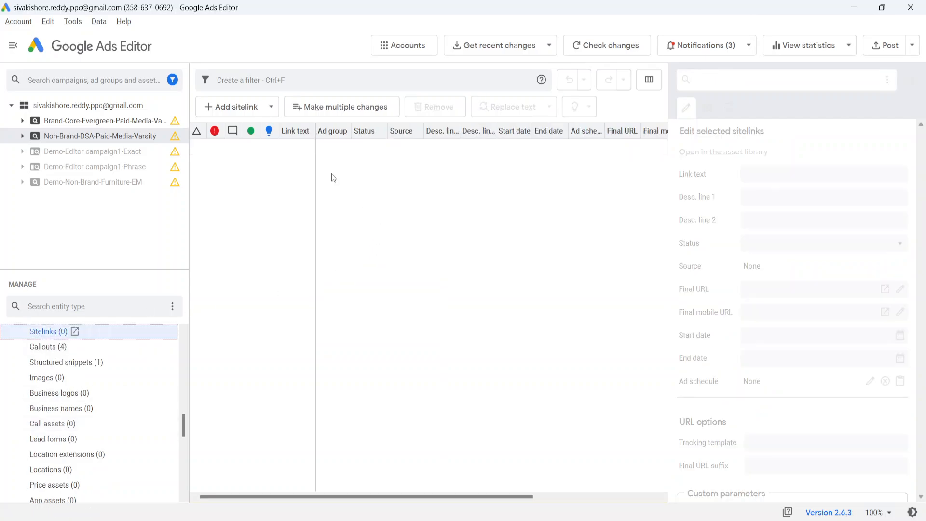
{"action": "left_click", "coordinate": [131, 105]}
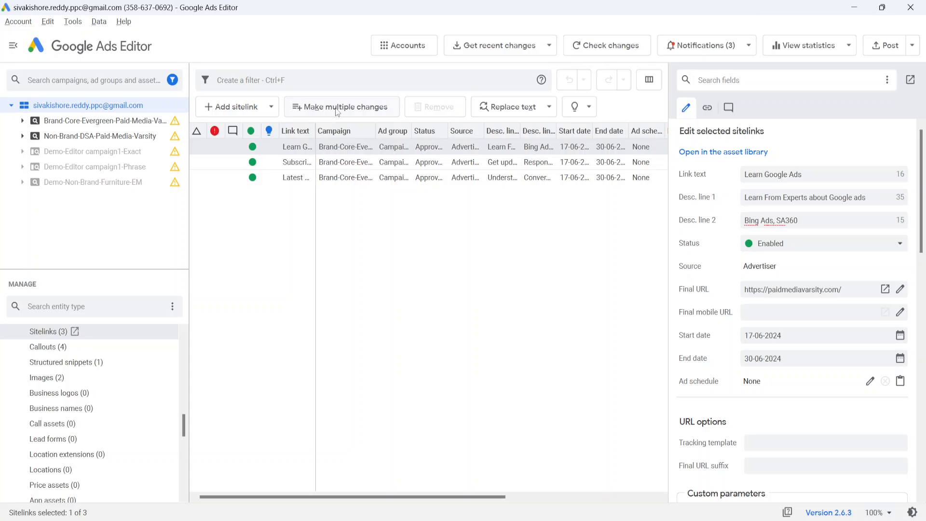
Step: Bulk-add the copied sitelink with Make multiple changes, using data that includes campaign columns, and keep the proposed changes
{"action": "left_click", "coordinate": [337, 108]}
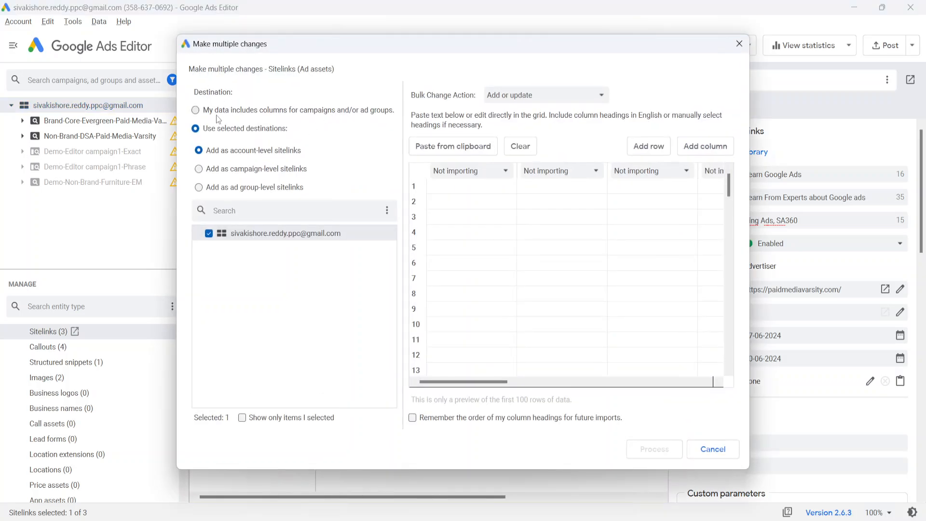
{"action": "left_click", "coordinate": [216, 114]}
{"action": "left_click", "coordinate": [462, 187]}
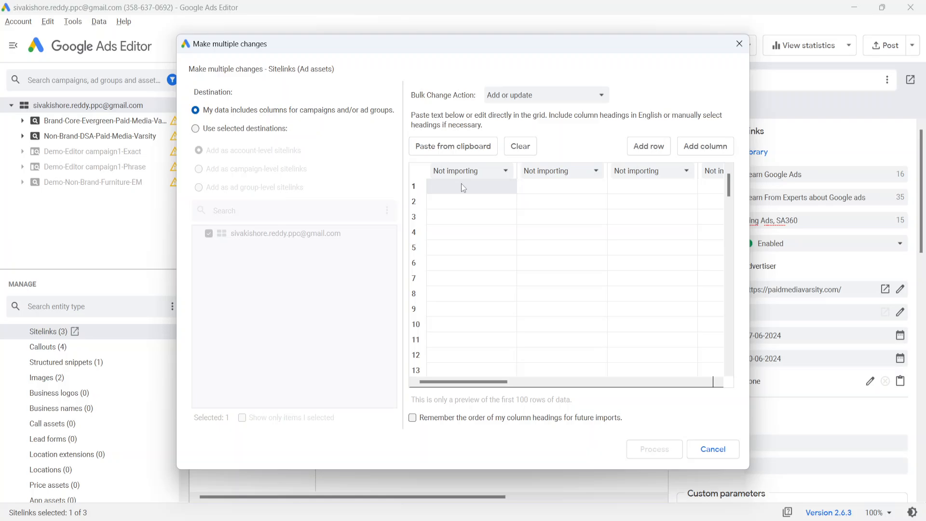
{"action": "key", "text": "ctrl+v"}
{"action": "scroll", "coordinate": [603, 225], "scroll_direction": "right", "scroll_amount": 5}
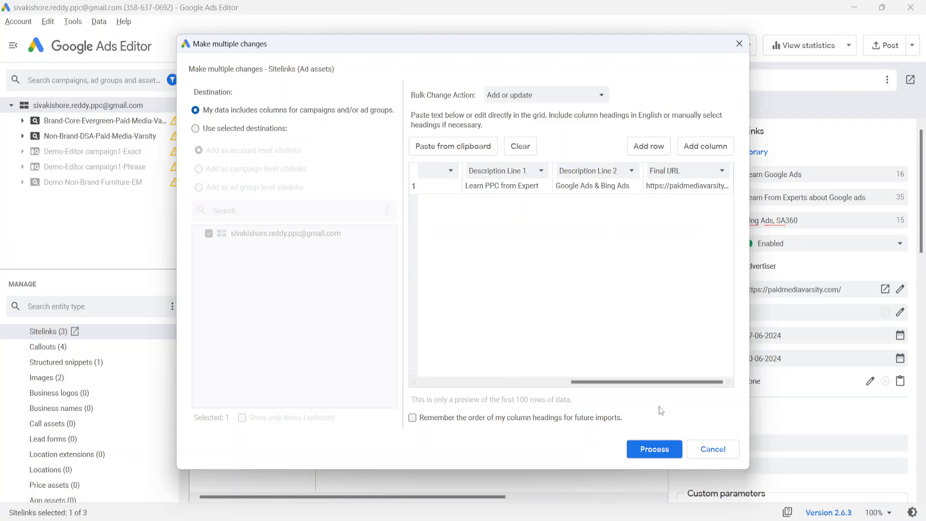
{"action": "left_click", "coordinate": [649, 448]}
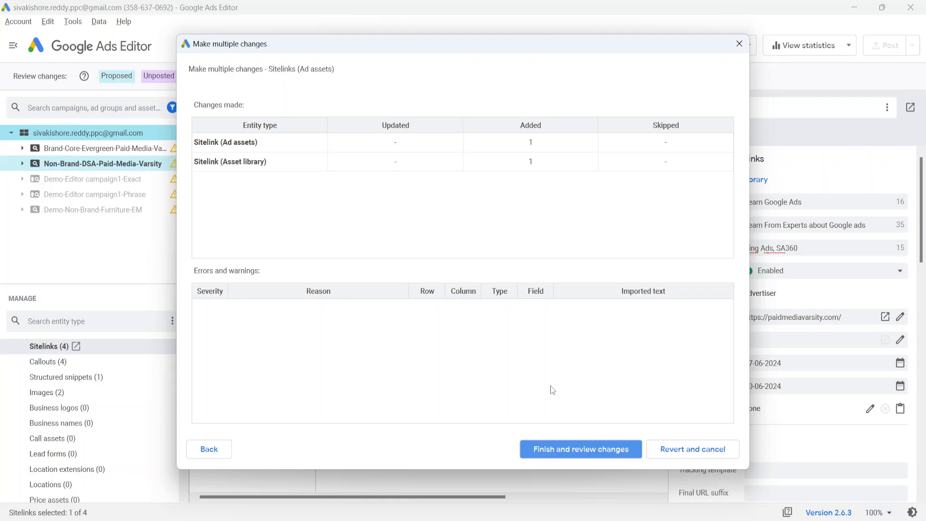
{"action": "left_click", "coordinate": [543, 450]}
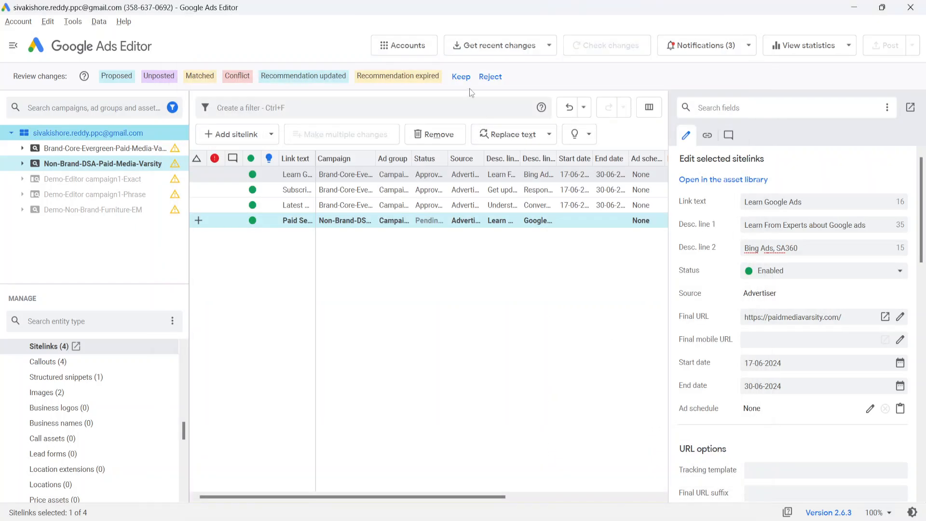
{"action": "left_click", "coordinate": [462, 77]}
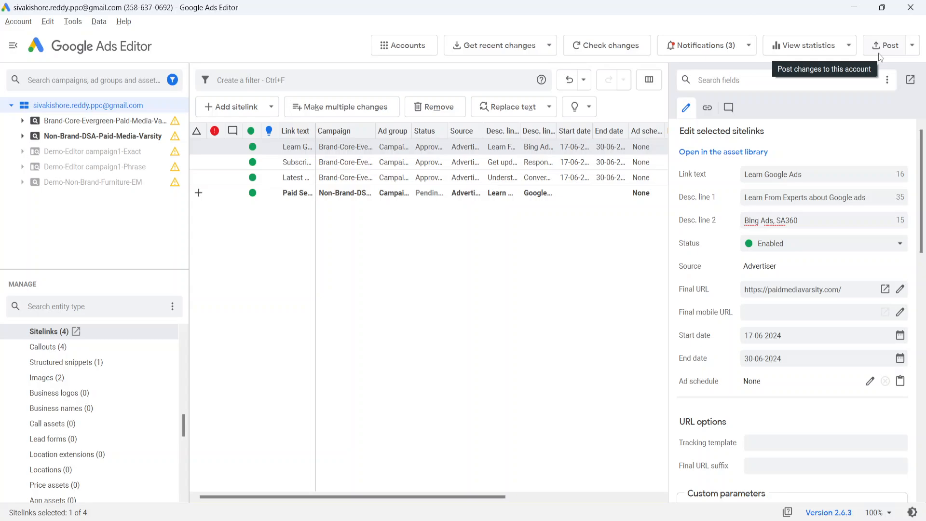
Step: Pause the new Paid Search sitelink
{"action": "left_click", "coordinate": [249, 195]}
{"action": "right_click", "coordinate": [249, 195]}
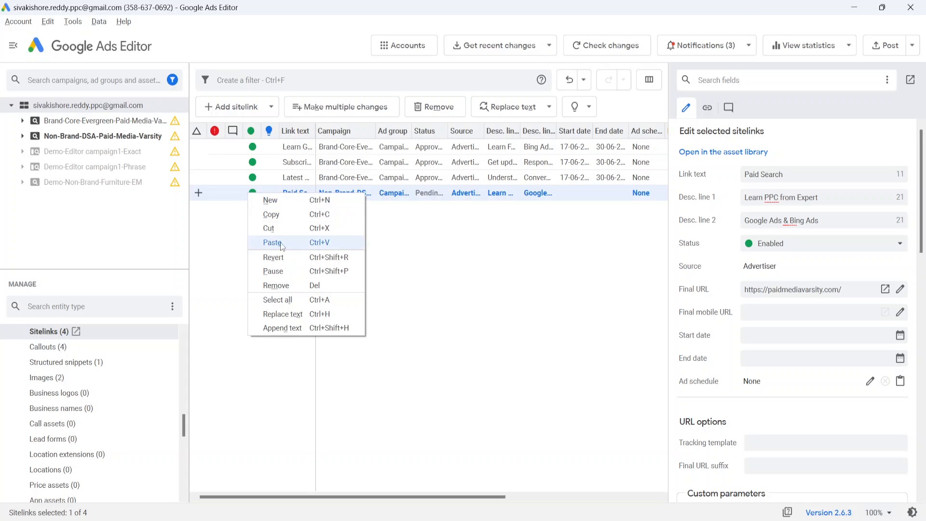
{"action": "left_click", "coordinate": [279, 273]}
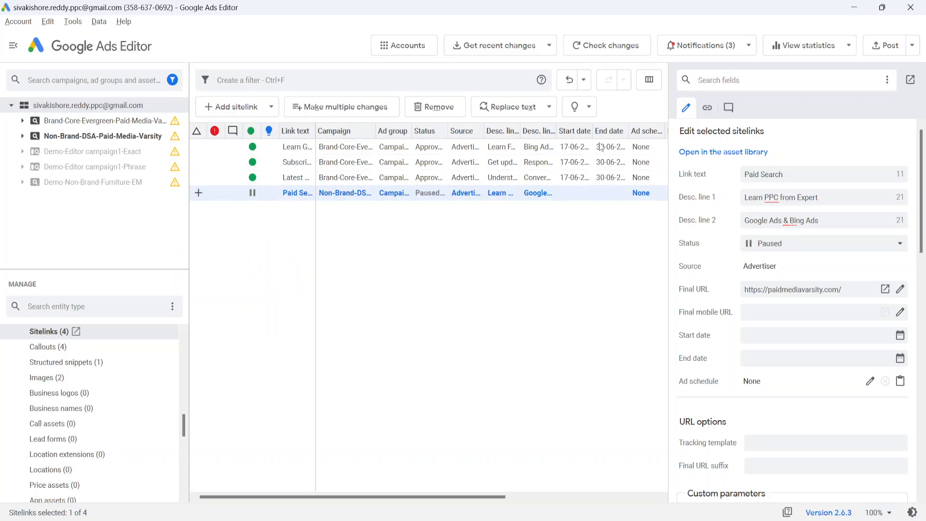
Step: Post the changes for all campaigns and close the posting summary
{"action": "left_click", "coordinate": [877, 55]}
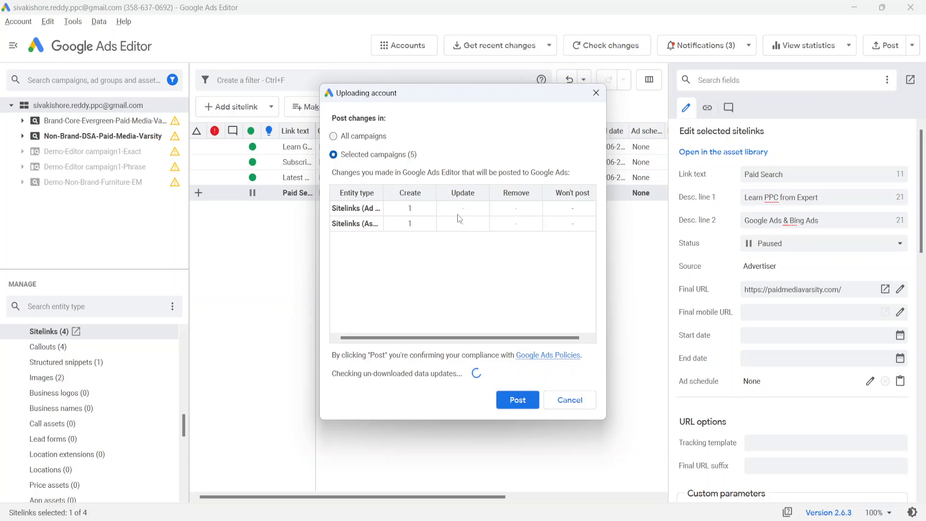
{"action": "left_click", "coordinate": [351, 140]}
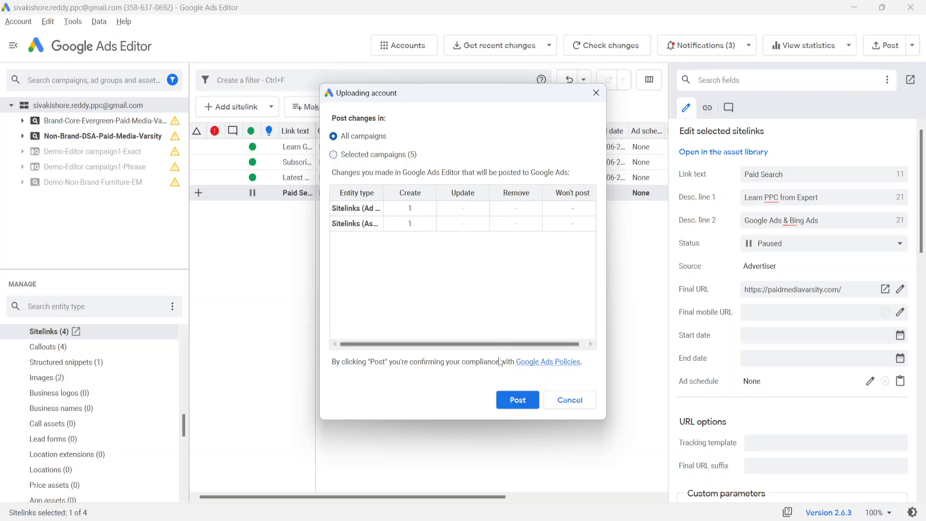
{"action": "left_click", "coordinate": [520, 402]}
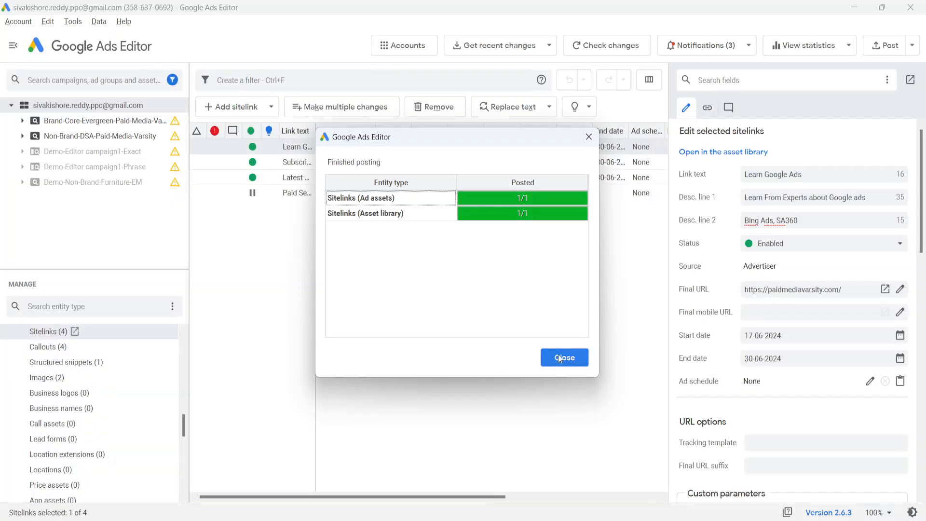
{"action": "left_click", "coordinate": [559, 357]}
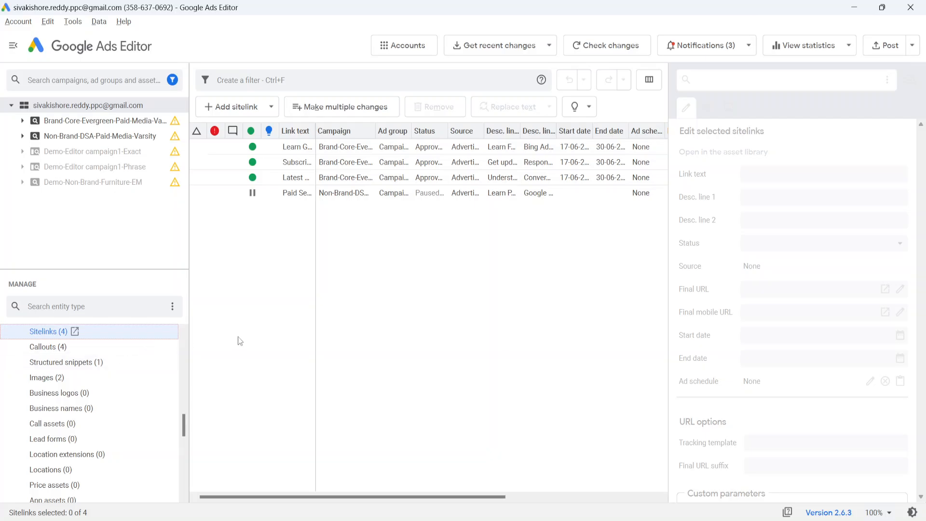
Step: Open the Callouts view, then paste the callout data into the spreadsheet at cell C14
{"action": "left_click", "coordinate": [67, 347]}
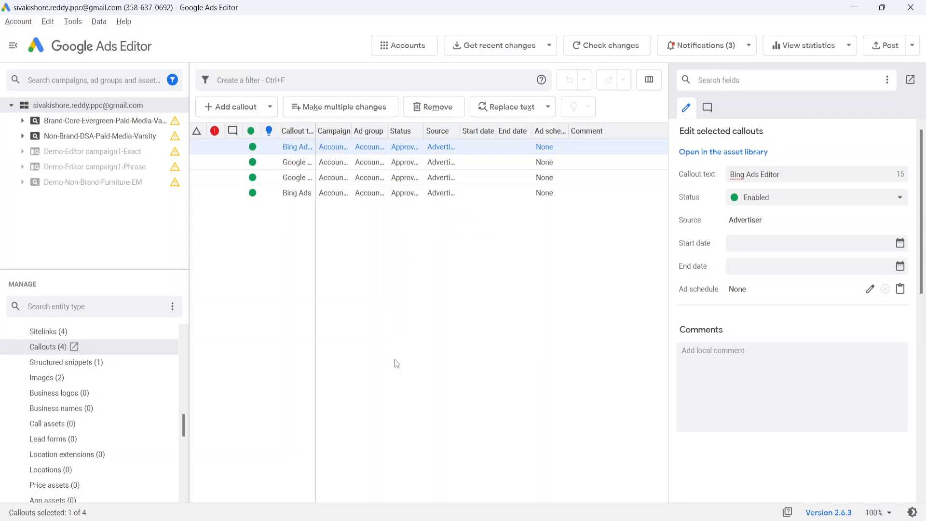
{"action": "left_click", "coordinate": [418, 519]}
{"action": "left_click", "coordinate": [189, 347]}
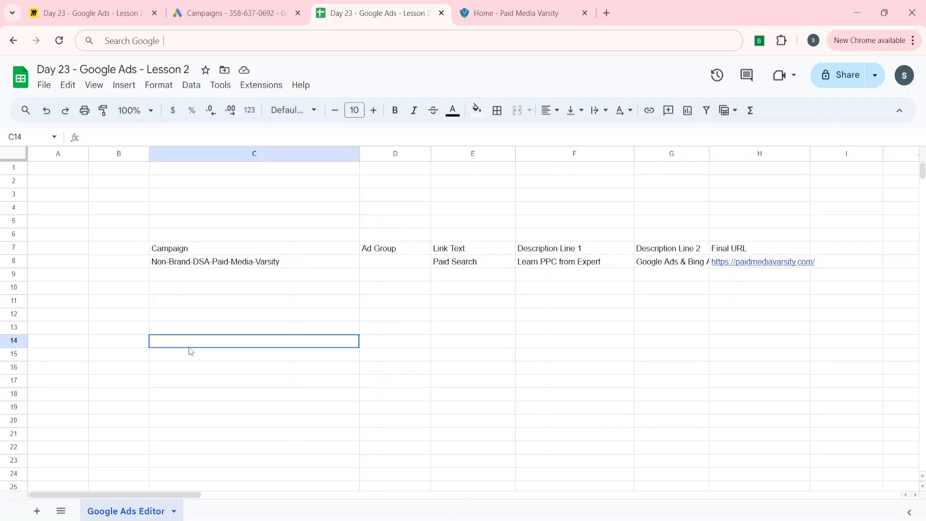
{"action": "key", "text": "ctrl+v"}
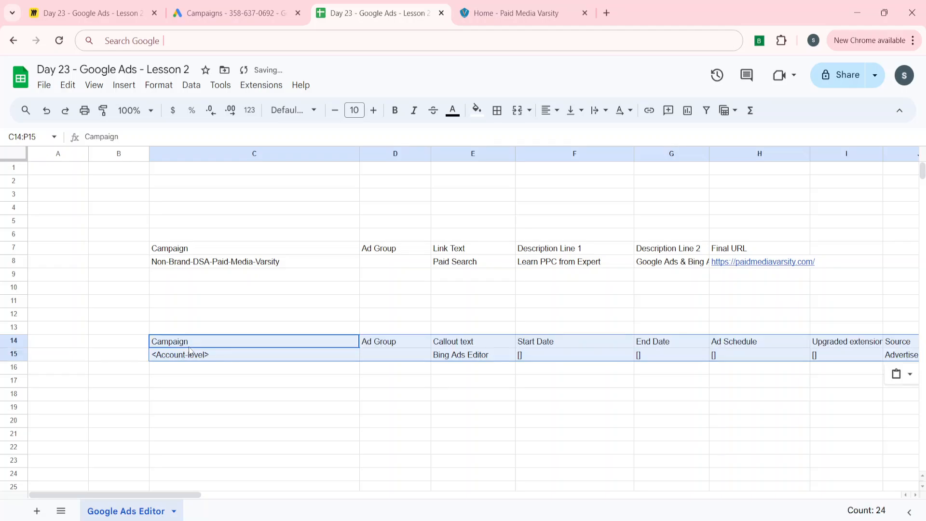
Step: Delete spreadsheet rows 7 and 8 containing the sitelink header and sample
{"action": "key", "text": "Left"}
{"action": "key", "text": "Up"}
{"action": "key", "text": "Up"}
{"action": "key", "text": "Up"}
{"action": "key", "text": "Up"}
{"action": "key", "text": "Up"}
{"action": "key", "text": "Up"}
{"action": "key", "text": "Up"}
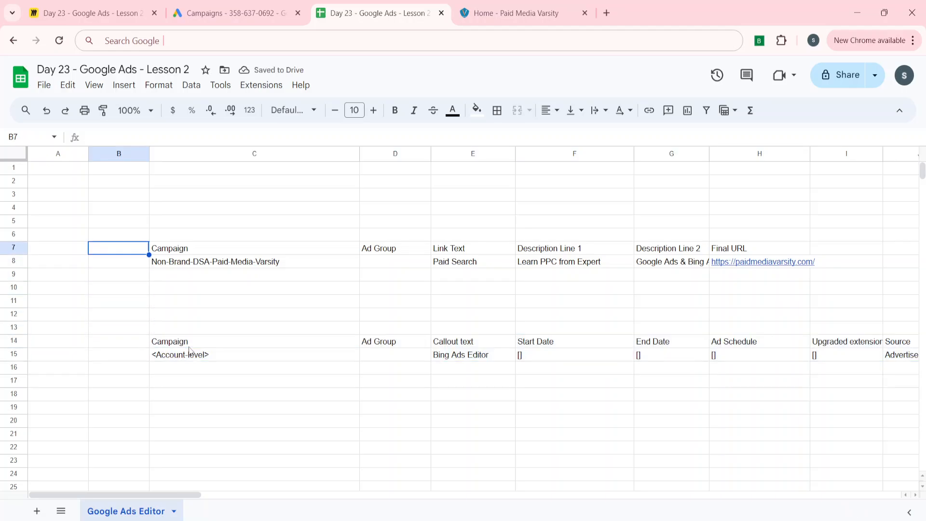
{"action": "key", "text": "shift+space"}
{"action": "key", "text": "shift+Down"}
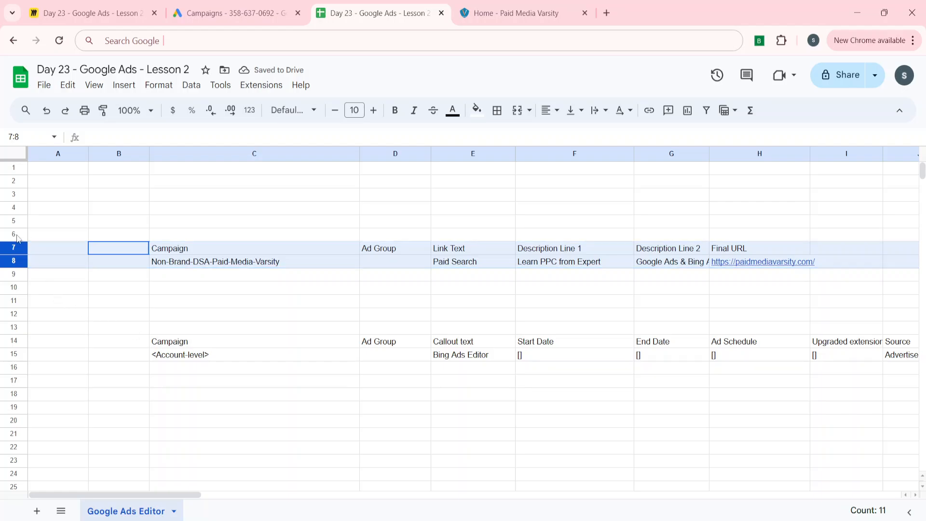
{"action": "right_click", "coordinate": [6, 248]}
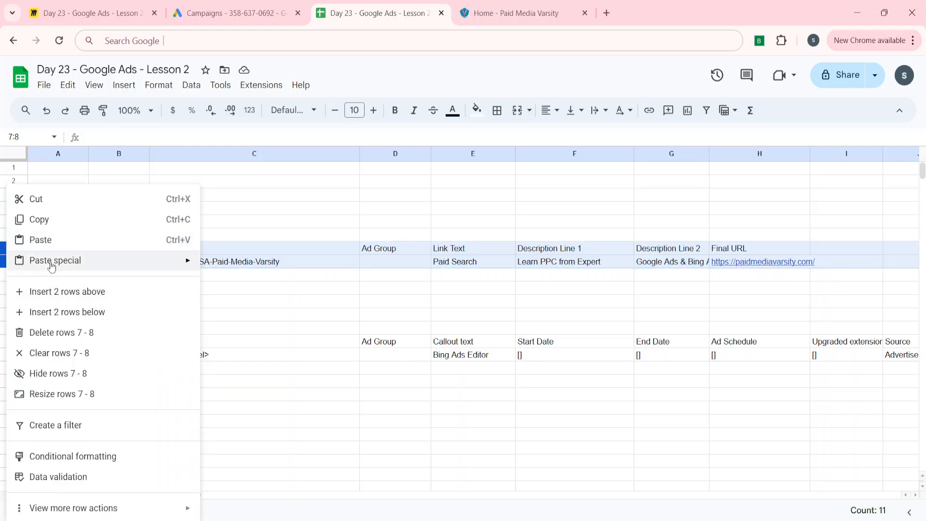
{"action": "left_click", "coordinate": [55, 340]}
{"action": "left_click", "coordinate": [215, 285]}
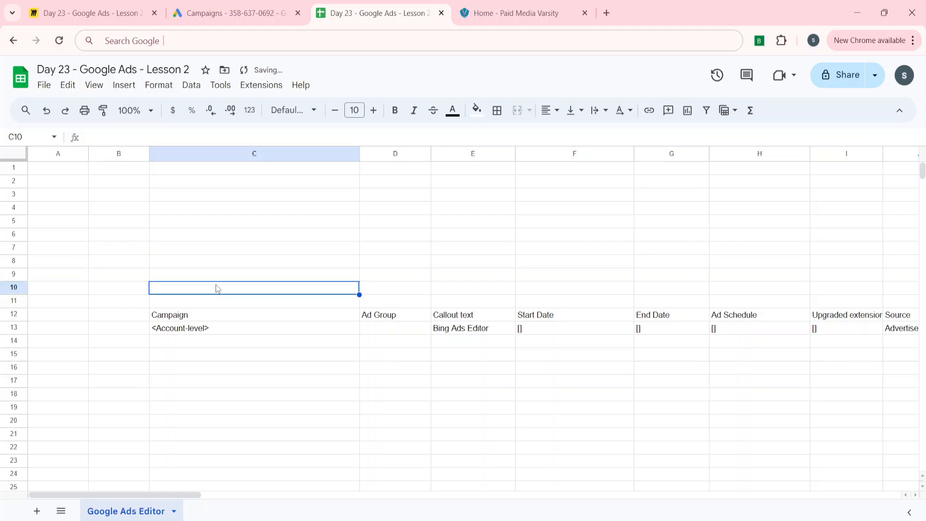
Step: Clear the sample callout data in spreadsheet row 13, leaving the header row
{"action": "key", "text": "Down"}
{"action": "key", "text": "Down"}
{"action": "key", "text": "Down"}
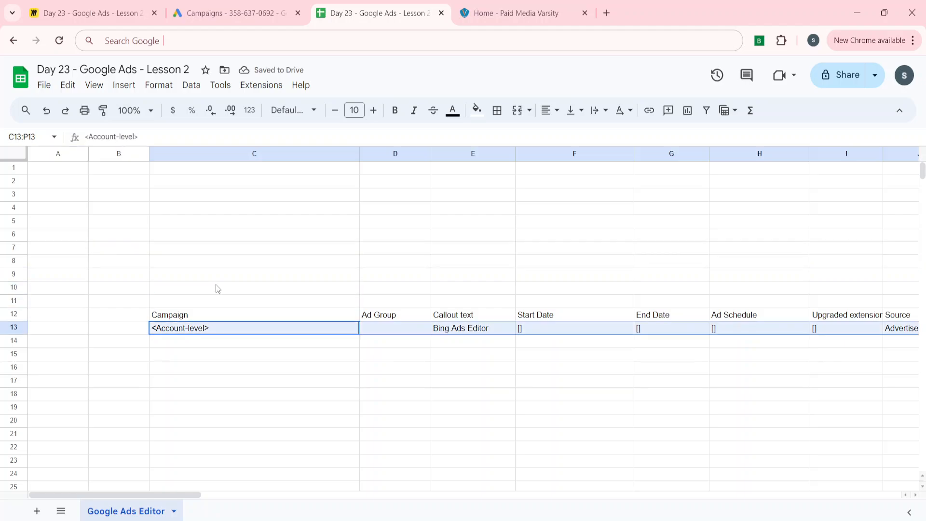
{"action": "key", "text": "ctrl+shift+Right"}
{"action": "key", "text": "shift+space"}
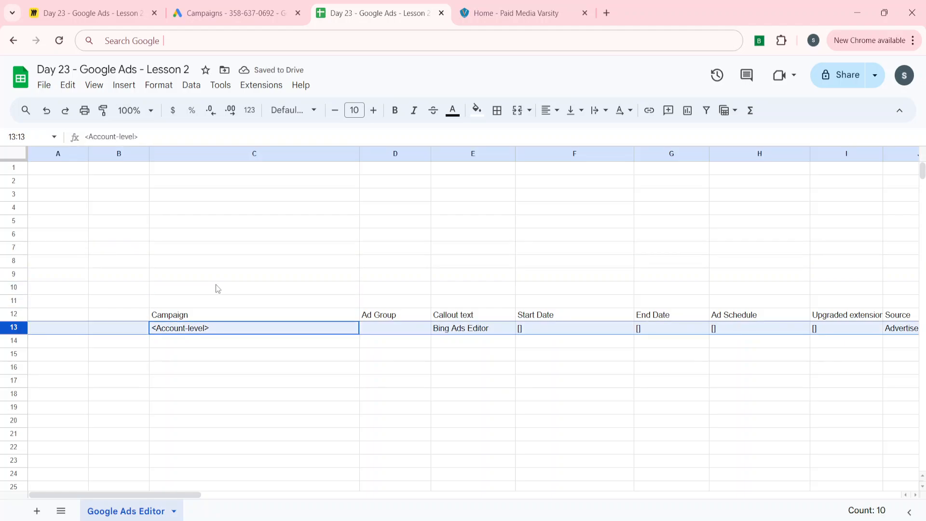
{"action": "right_click", "coordinate": [14, 328]}
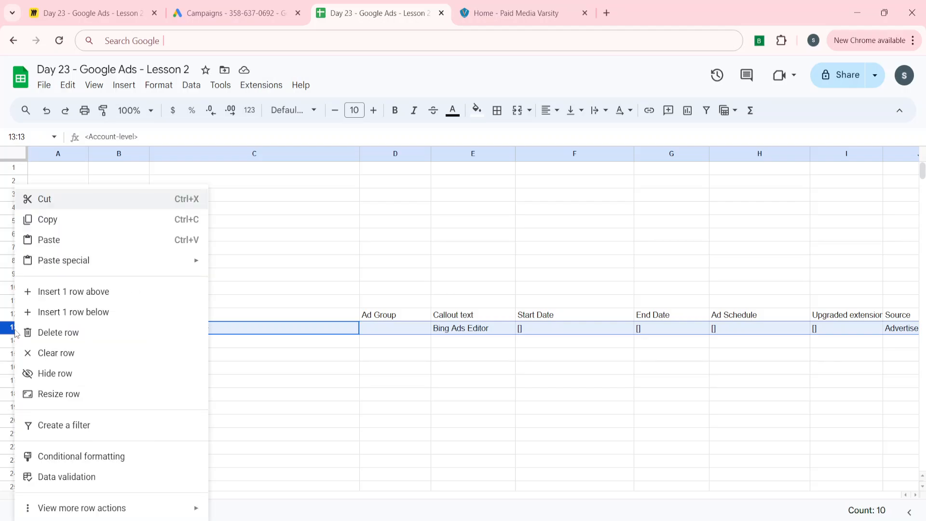
{"action": "left_click", "coordinate": [68, 351]}
{"action": "left_click", "coordinate": [233, 347]}
{"action": "key", "text": "Up"}
{"action": "key", "text": "Up"}
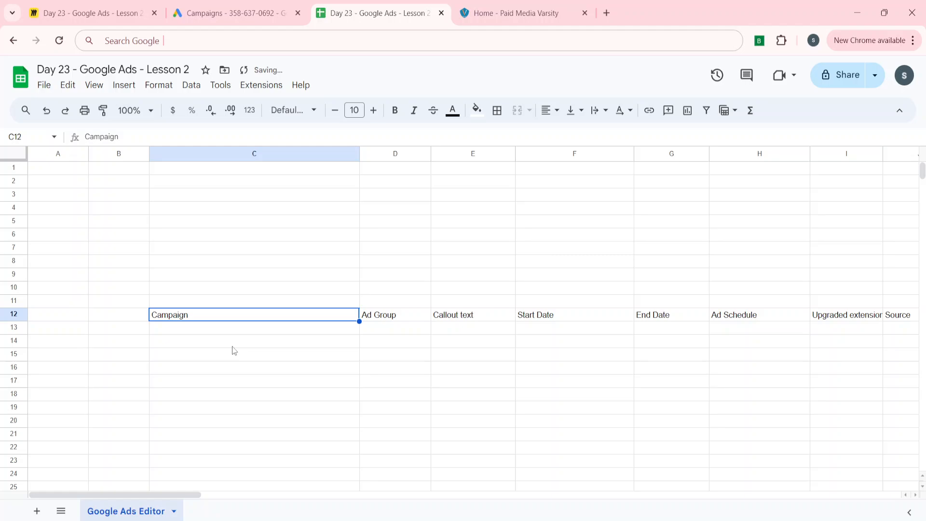
Step: Examine the callout header columns across row 12 of the spreadsheet
{"action": "key", "text": "Right"}
{"action": "key", "text": "Right"}
{"action": "key", "text": "Right"}
{"action": "key", "text": "Left"}
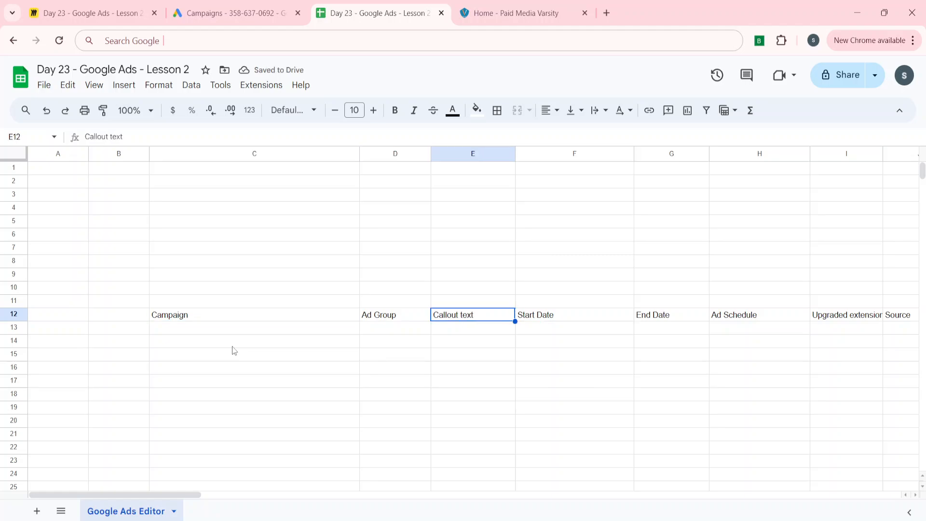
{"action": "key", "text": "Right"}
{"action": "key", "text": "Right"}
{"action": "key", "text": "Right"}
{"action": "key", "text": "Right"}
{"action": "key", "text": "Right"}
{"action": "key", "text": "Right"}
{"action": "key", "text": "Right"}
{"action": "key", "text": "Right"}
{"action": "key", "text": "Right"}
{"action": "key", "text": "Right"}
{"action": "key", "text": "Right"}
{"action": "key", "text": "Right"}
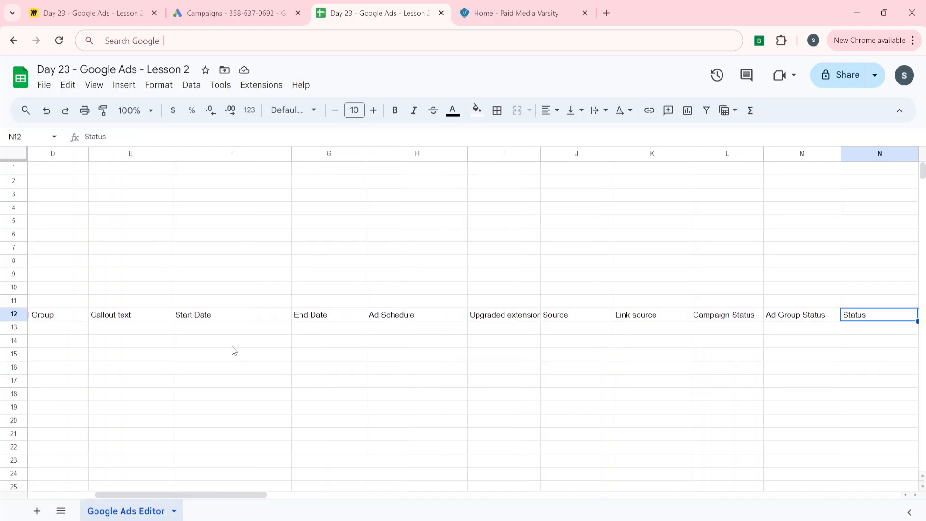
{"action": "key", "text": "Left"}
{"action": "key", "text": "Left"}
{"action": "key", "text": "Left"}
{"action": "key", "text": "Left"}
{"action": "key", "text": "Left"}
{"action": "key", "text": "Left"}
{"action": "key", "text": "Left"}
{"action": "key", "text": "Left"}
{"action": "key", "text": "Left"}
{"action": "key", "text": "Left"}
{"action": "key", "text": "Left"}
{"action": "key", "text": "Left"}
{"action": "key", "text": "Left"}
{"action": "key", "text": "Left"}
{"action": "key", "text": "Left"}
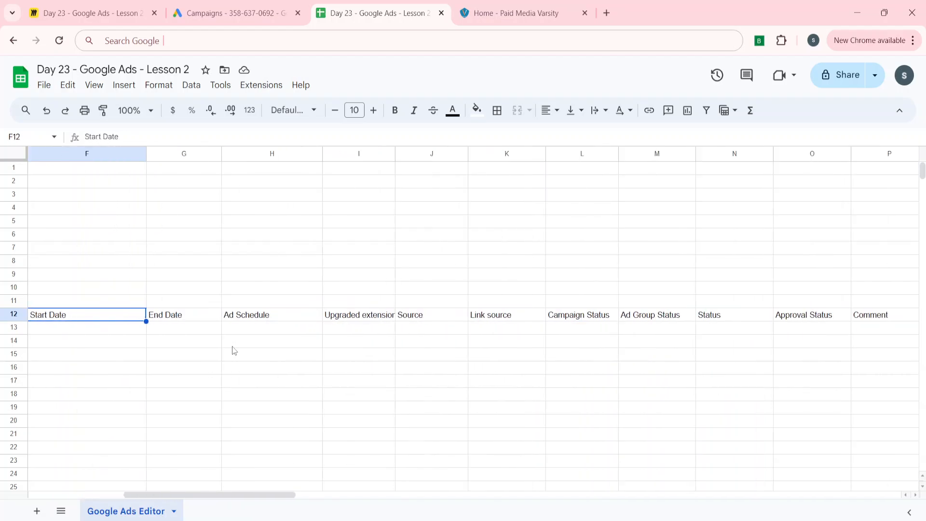
{"action": "key", "text": "Right"}
{"action": "key", "text": "Right"}
{"action": "key", "text": "Left"}
{"action": "key", "text": "Right"}
{"action": "key", "text": "Right"}
{"action": "key", "text": "Right"}
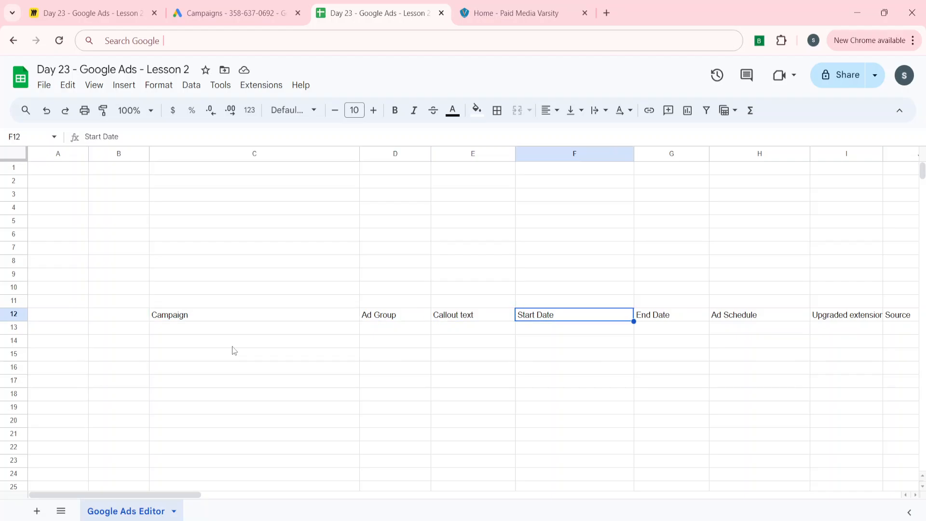
Step: Clear columns F through P, keeping only the Campaign, Ad Group and Callout text headers
{"action": "key", "text": "ctrl+c"}
{"action": "key", "text": "ctrl+space"}
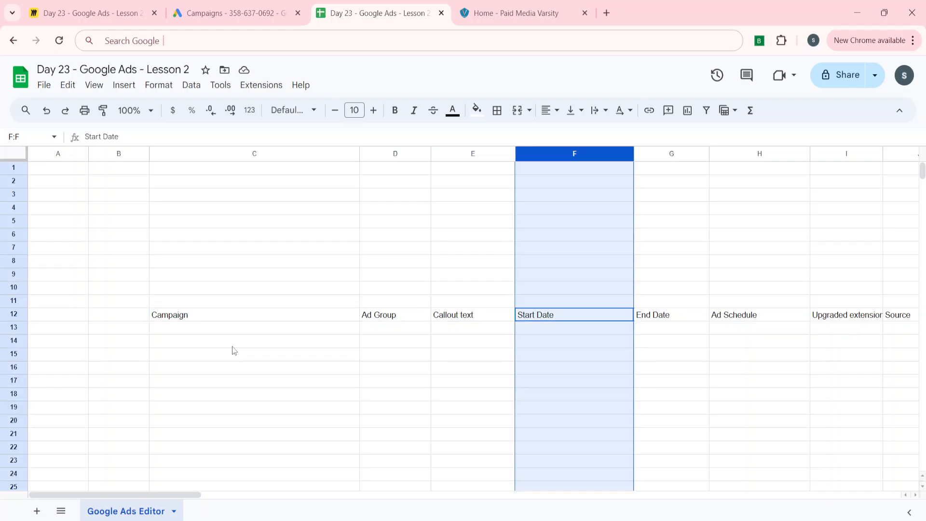
{"action": "key", "text": "shift+Right"}
{"action": "key", "text": "shift+Right"}
{"action": "key", "text": "shift+Right"}
{"action": "key", "text": "shift+Right"}
{"action": "key", "text": "shift+Right"}
{"action": "key", "text": "shift+Right"}
{"action": "key", "text": "shift+Right"}
{"action": "key", "text": "shift+Right"}
{"action": "key", "text": "shift+Right"}
{"action": "key", "text": "shift+Right"}
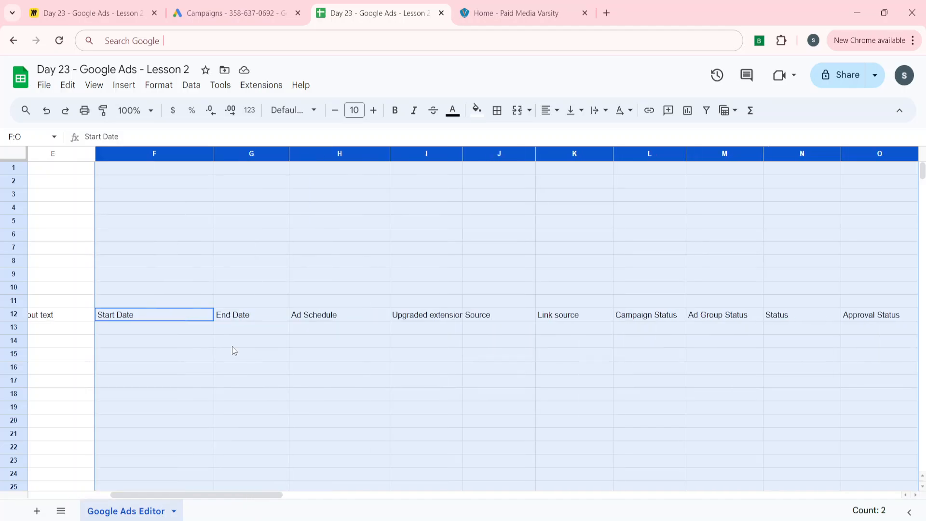
{"action": "key", "text": "shift+Right"}
{"action": "key", "text": "shift+Left"}
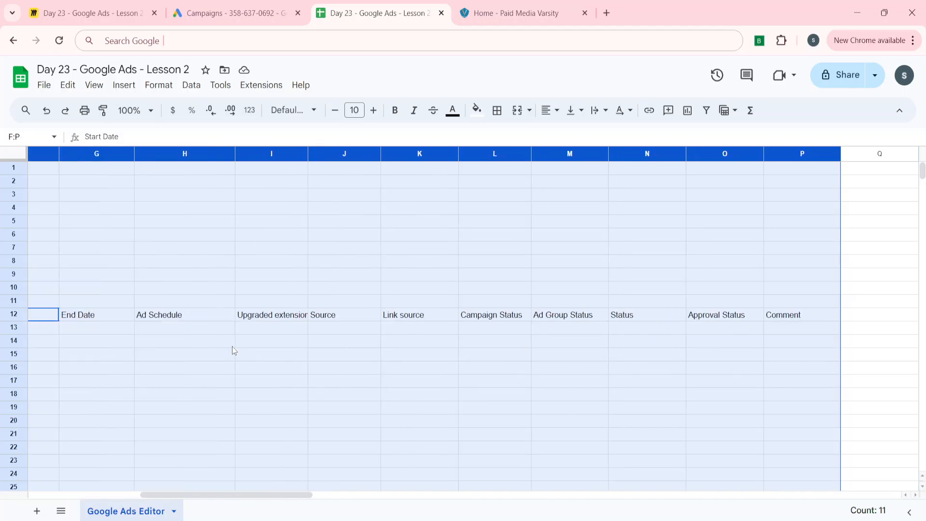
{"action": "right_click", "coordinate": [260, 151]}
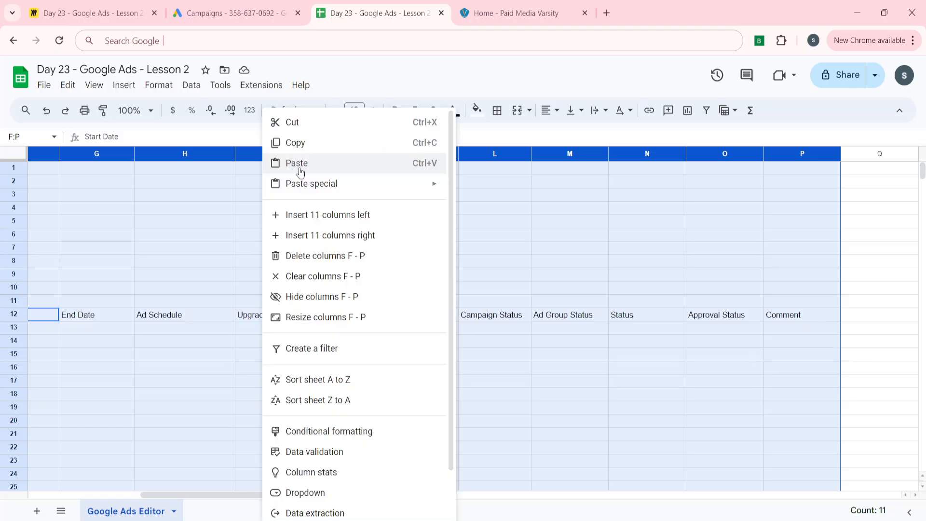
{"action": "left_click", "coordinate": [304, 276]}
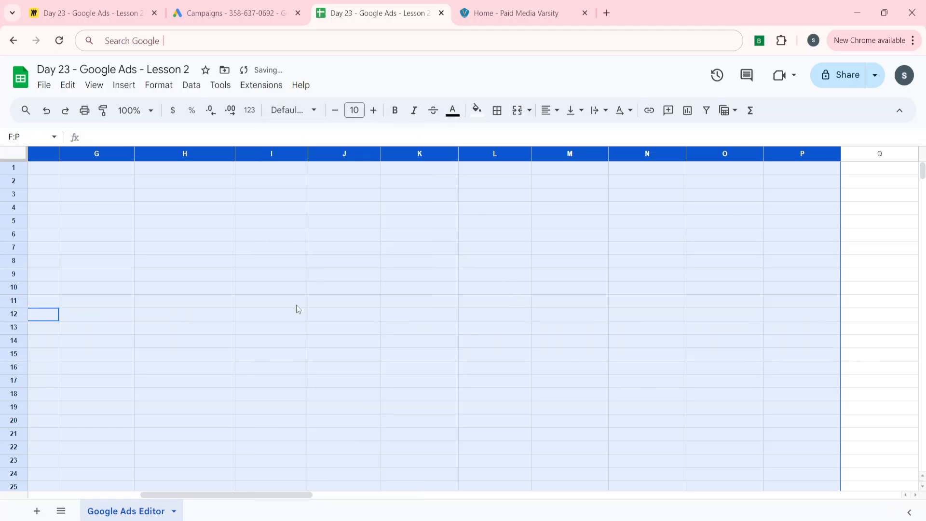
Step: Place the Campaign, Ad Group and Callout text headers in row 5 starting at C5
{"action": "left_click", "coordinate": [298, 309]}
{"action": "key", "text": "Home"}
{"action": "key", "text": "Right"}
{"action": "key", "text": "Right"}
{"action": "key", "text": "Down"}
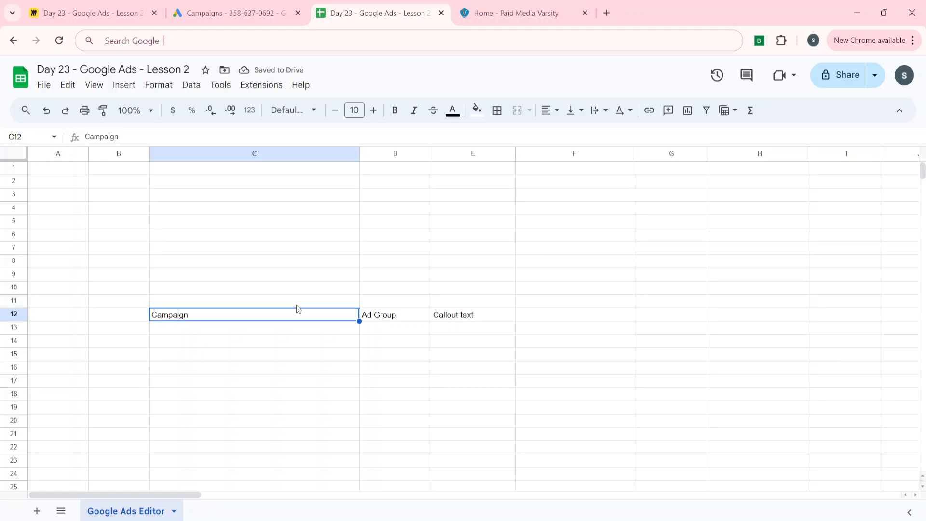
{"action": "key", "text": "shift+Right"}
{"action": "key", "text": "shift+Right"}
{"action": "key", "text": "ctrl+c"}
{"action": "key", "text": "Up"}
{"action": "key", "text": "Up"}
{"action": "key", "text": "Up"}
{"action": "key", "text": "Up"}
{"action": "key", "text": "Up"}
{"action": "key", "text": "Up"}
{"action": "key", "text": "Up"}
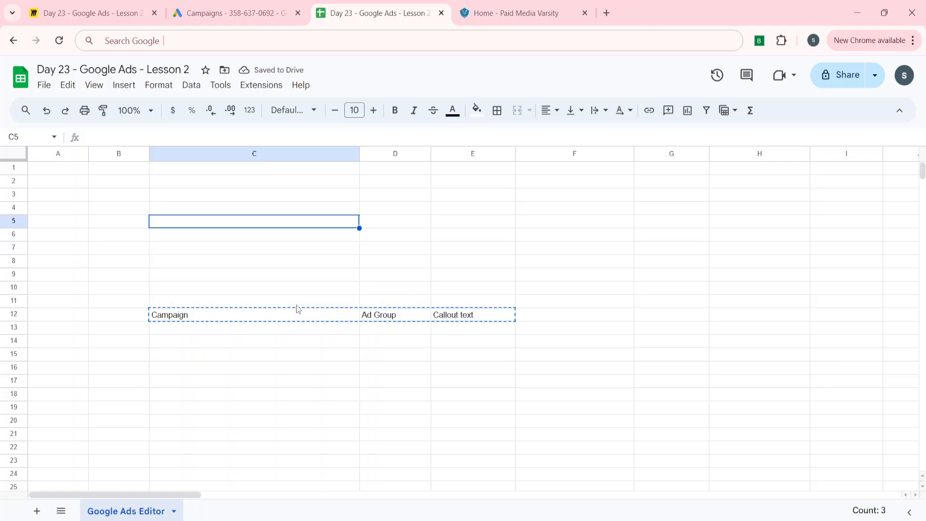
{"action": "key", "text": "ctrl+v"}
{"action": "key", "text": "Down"}
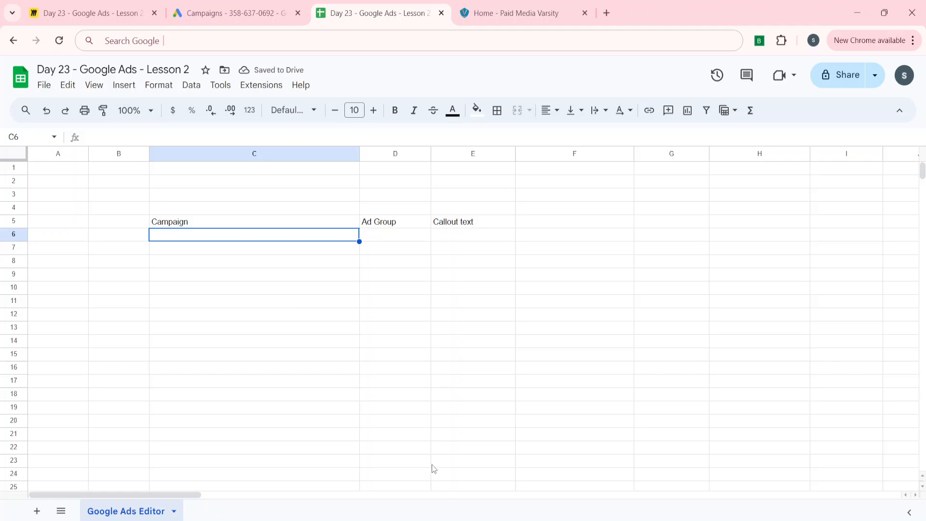
Step: Switch to Google Ads Editor, open the Non-Brand-DSA-Paid-Media-Varsity campaign and copy its campaign name
{"action": "left_click", "coordinate": [467, 520]}
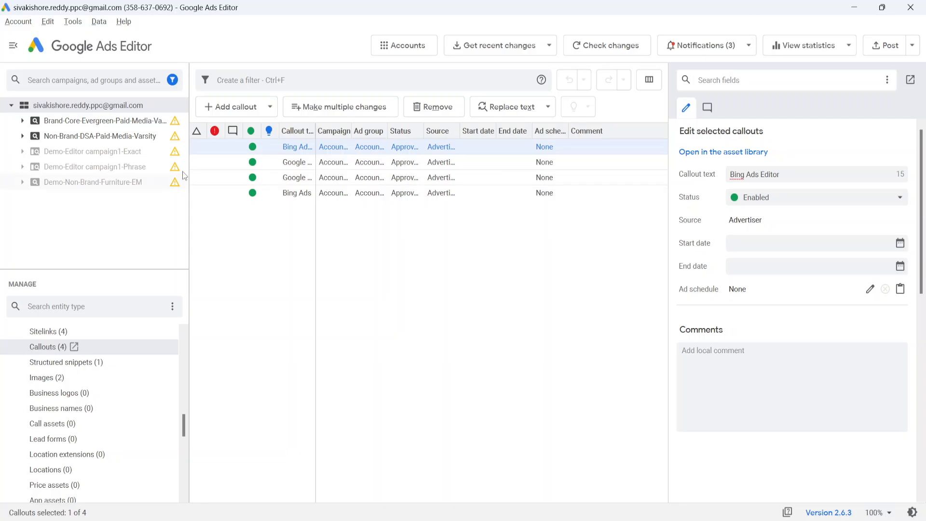
{"action": "left_click", "coordinate": [92, 137]}
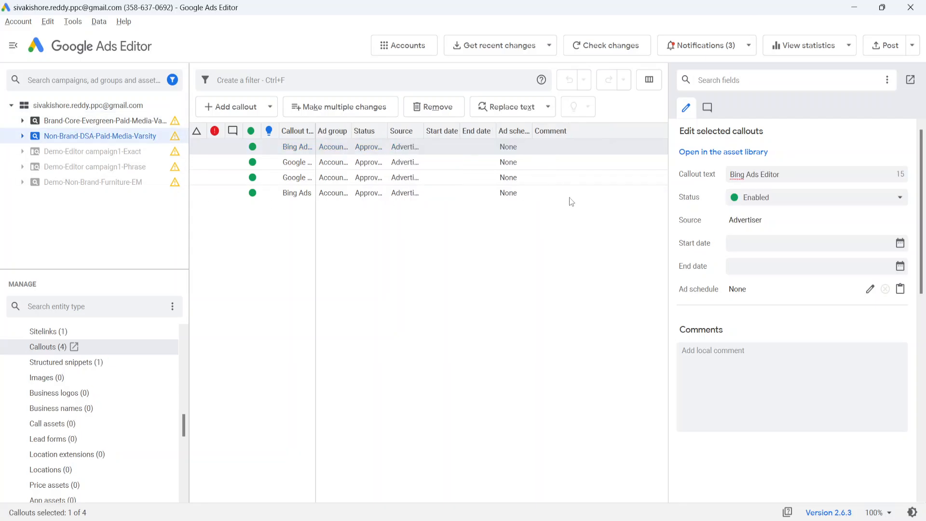
{"action": "scroll", "coordinate": [117, 343], "scroll_direction": "up", "scroll_amount": 10}
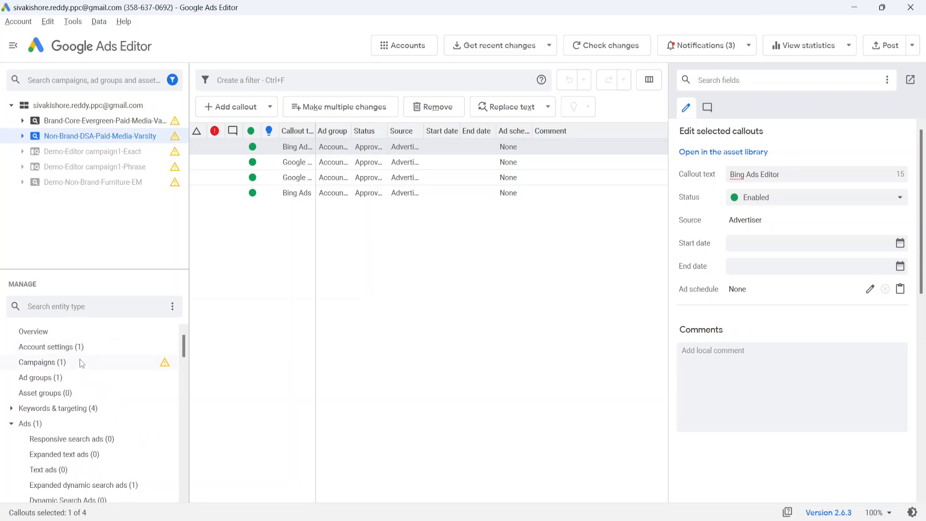
{"action": "left_click", "coordinate": [46, 362]}
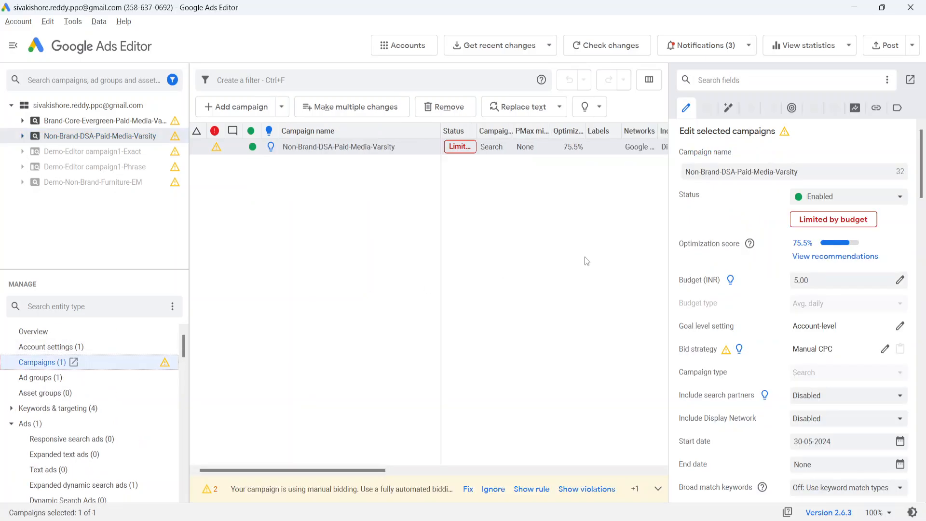
{"action": "left_click", "coordinate": [701, 171]}
{"action": "key", "text": "ctrl+a"}
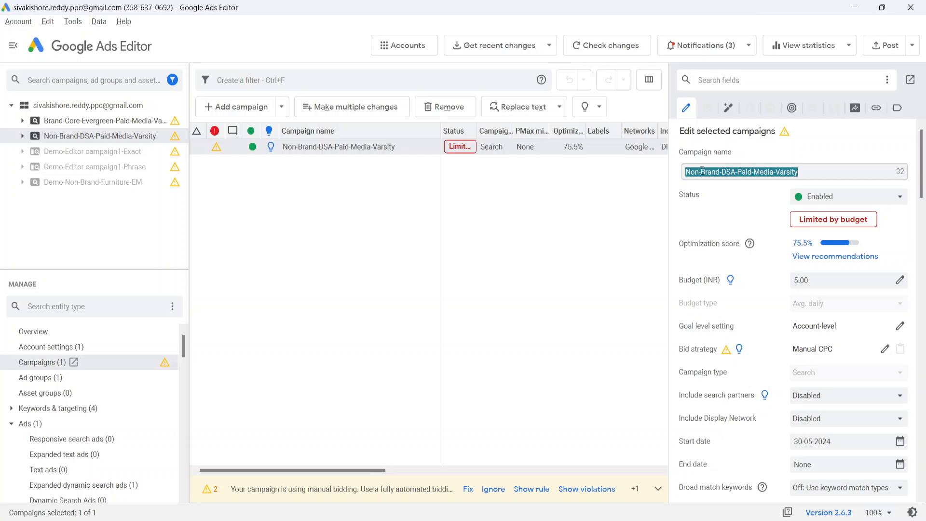
Step: Paste the campaign name into C6 under the Campaign header
{"action": "key", "text": "alt+Tab"}
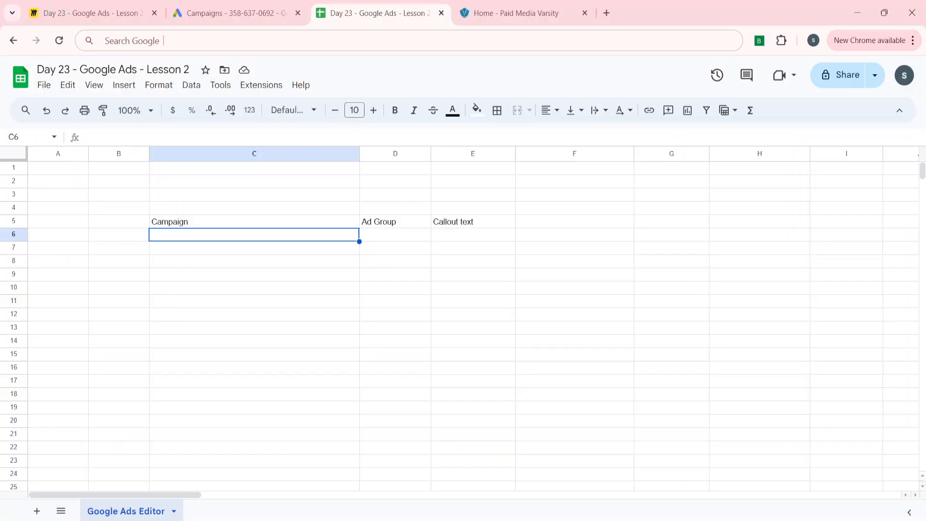
{"action": "key", "text": "ctrl+v"}
{"action": "key", "text": "Tab"}
{"action": "key", "text": "Tab"}
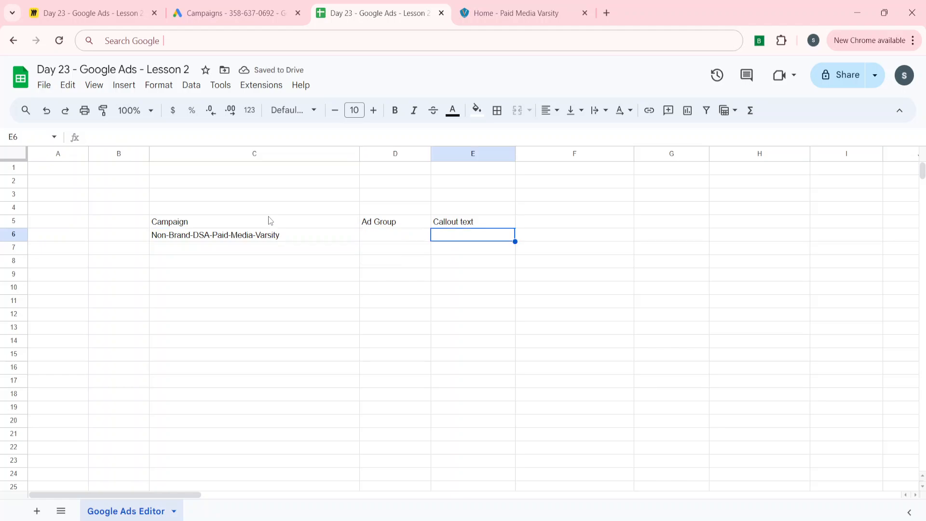
Step: Enter Buy Now as the callout text in E6
{"action": "type", "text": "Gr"}
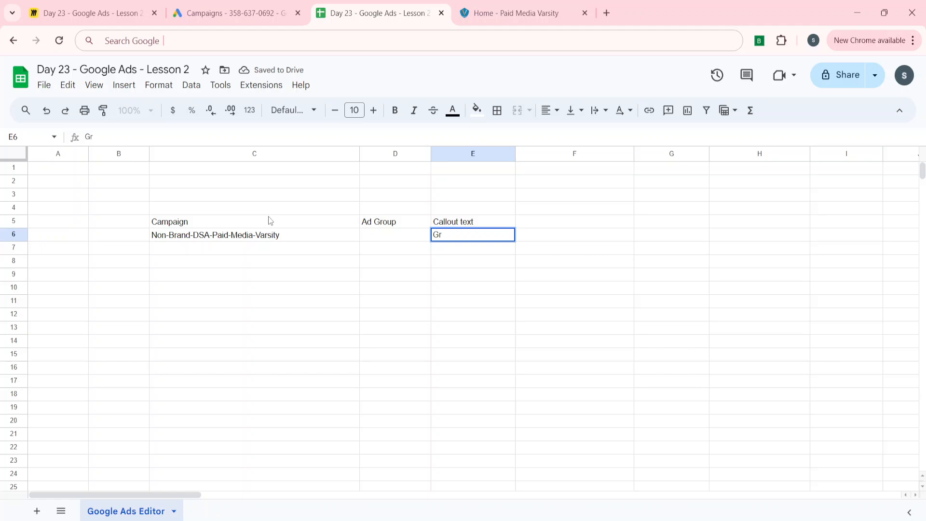
{"action": "type", "text": "and"}
{"action": "key", "text": "BackSpace"}
{"action": "key", "text": "BackSpace"}
{"action": "key", "text": "BackSpace"}
{"action": "key", "text": "BackSpace"}
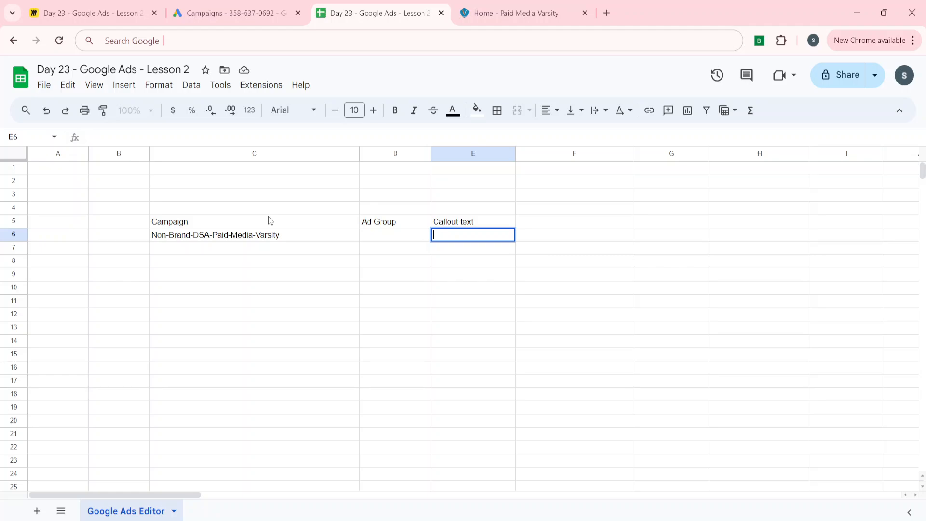
{"action": "key", "text": "BackSpace"}
{"action": "key", "text": "BackSpace"}
{"action": "type", "text": "Buy Mp"}
{"action": "key", "text": "BackSpace"}
{"action": "type", "text": "Npp"}
Step: Copy the callout table from C5 to E6
{"action": "key", "text": "Left"}
{"action": "key", "text": "Up"}
{"action": "key", "text": "Up"}
{"action": "key", "text": "Left"}
{"action": "key", "text": "Down"}
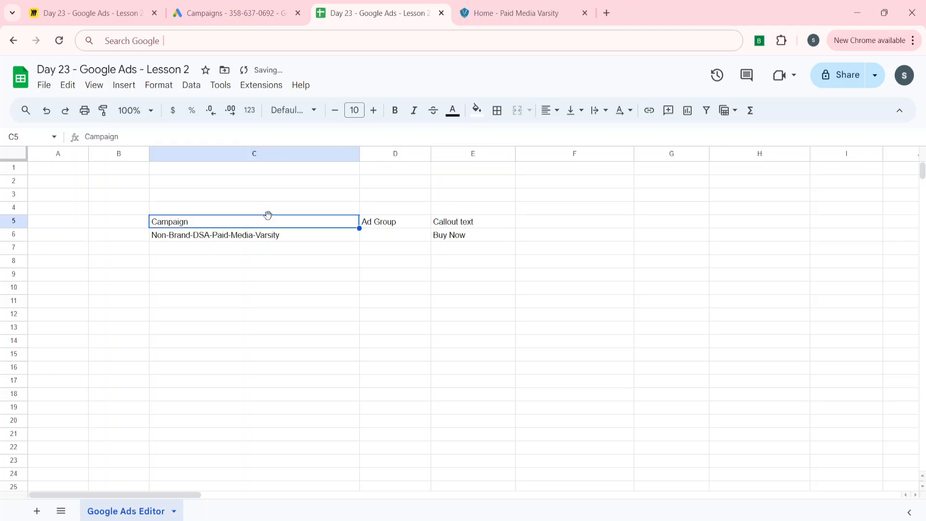
{"action": "key", "text": "ctrl+a"}
{"action": "key", "text": "ctrl+c"}
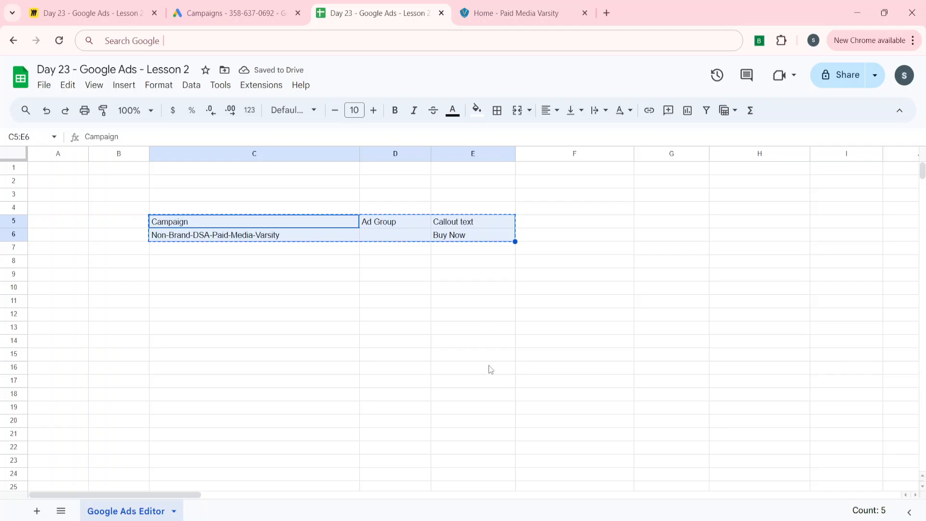
Step: Switch to Google Ads Editor and open the Callouts view
{"action": "key", "text": "alt+Tab"}
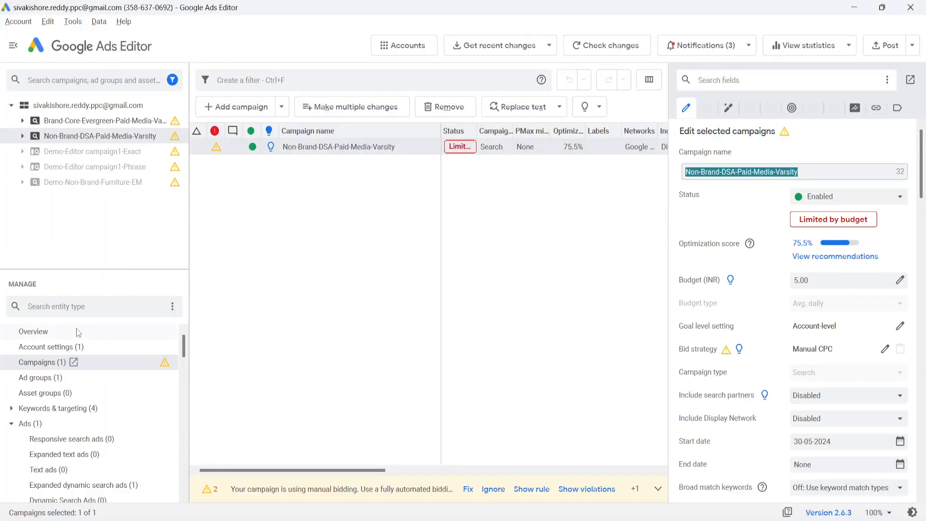
{"action": "scroll", "coordinate": [57, 430], "scroll_direction": "down", "scroll_amount": 10}
{"action": "scroll", "coordinate": [55, 416], "scroll_direction": "up", "scroll_amount": 5}
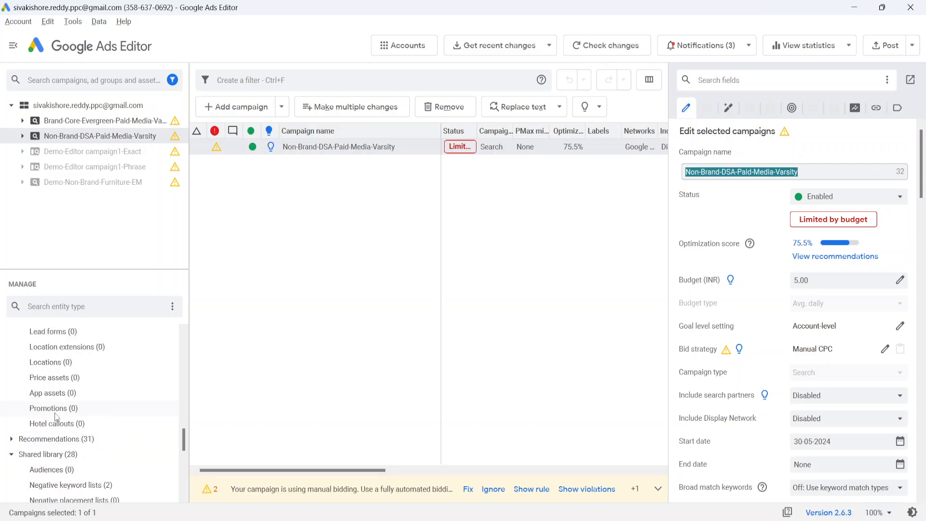
{"action": "scroll", "coordinate": [56, 416], "scroll_direction": "down", "scroll_amount": 3}
{"action": "scroll", "coordinate": [55, 416], "scroll_direction": "up", "scroll_amount": 5}
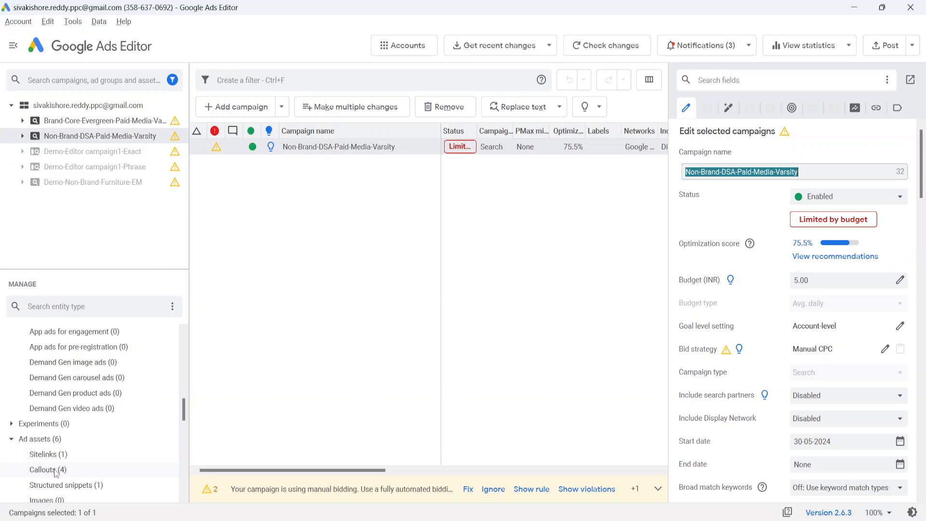
{"action": "left_click", "coordinate": [56, 471]}
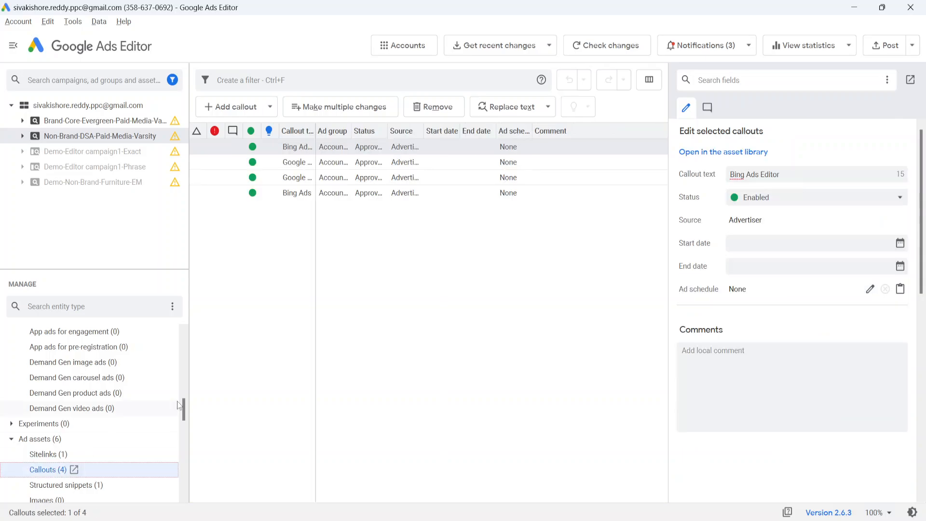
Step: Bulk-import the copied callout data through Make multiple changes, with data including campaign columns, and process it
{"action": "left_click", "coordinate": [336, 115]}
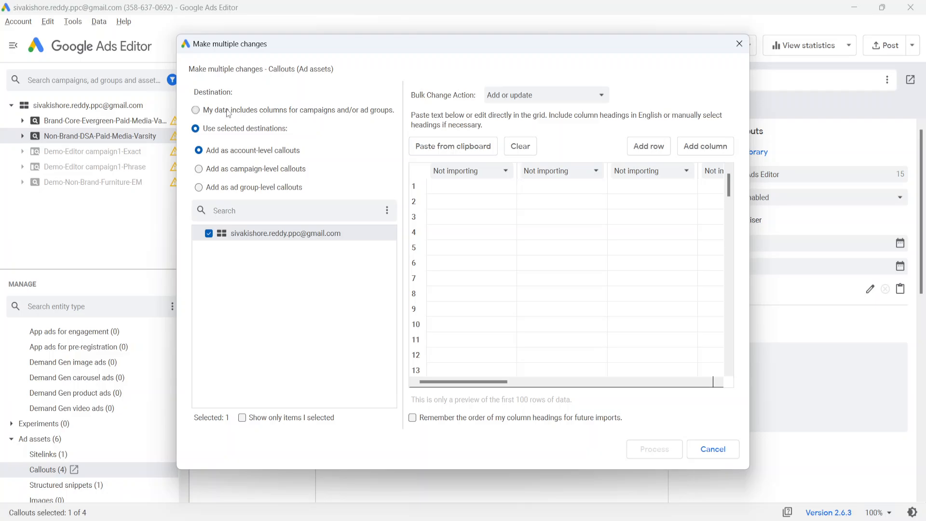
{"action": "left_click", "coordinate": [228, 111]}
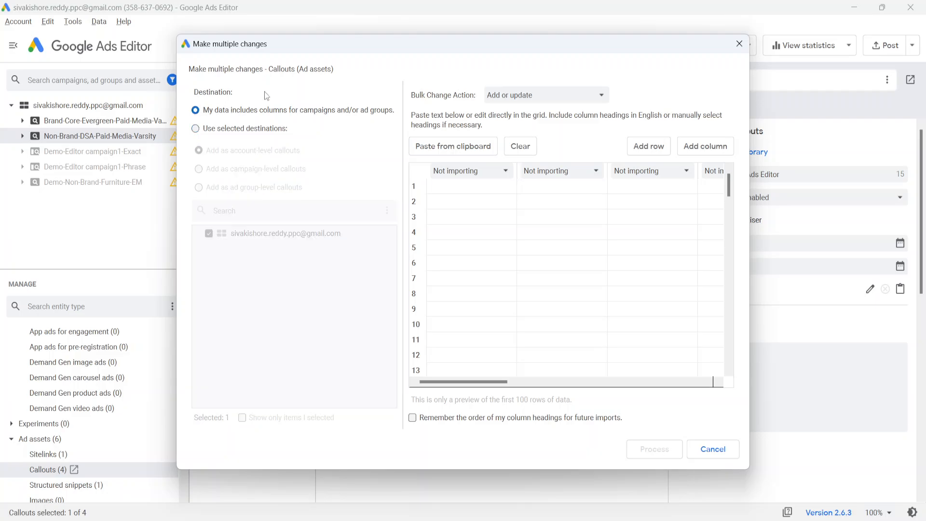
{"action": "left_click", "coordinate": [451, 187]}
{"action": "key", "text": "ctrl+v"}
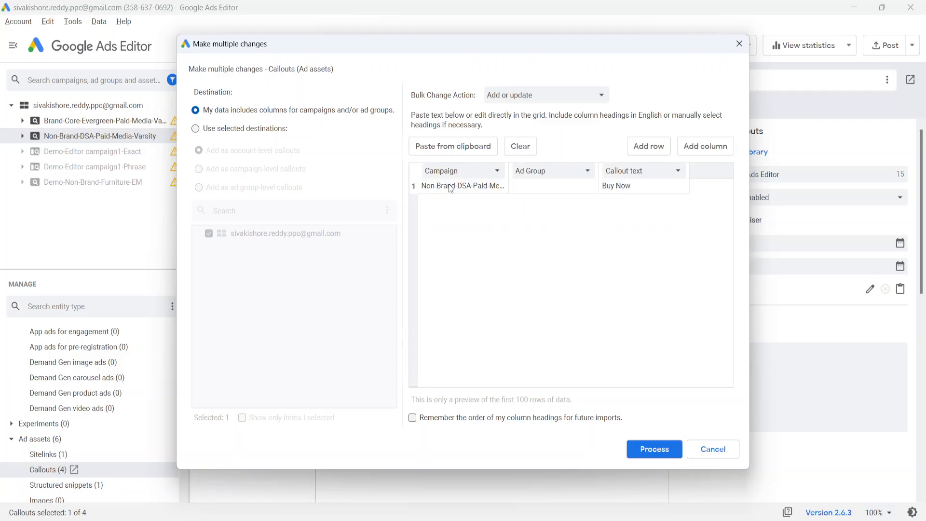
{"action": "left_click", "coordinate": [654, 447]}
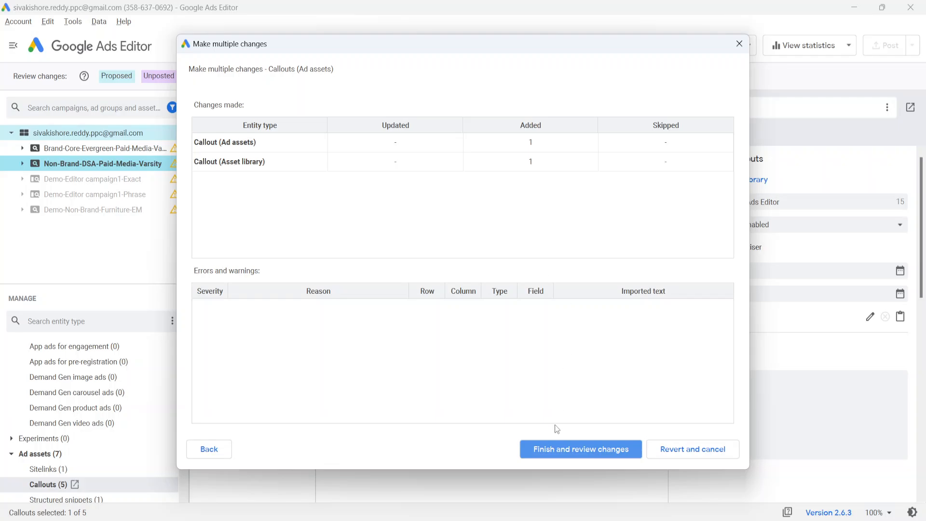
Step: Finish the import, keep the new Buy Now callout, and pause it
{"action": "left_click", "coordinate": [555, 451]}
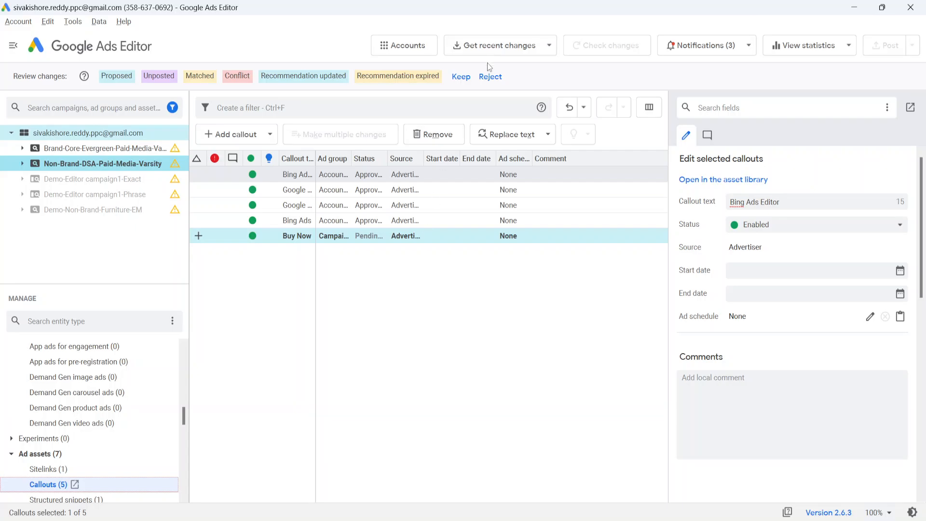
{"action": "left_click", "coordinate": [460, 76]}
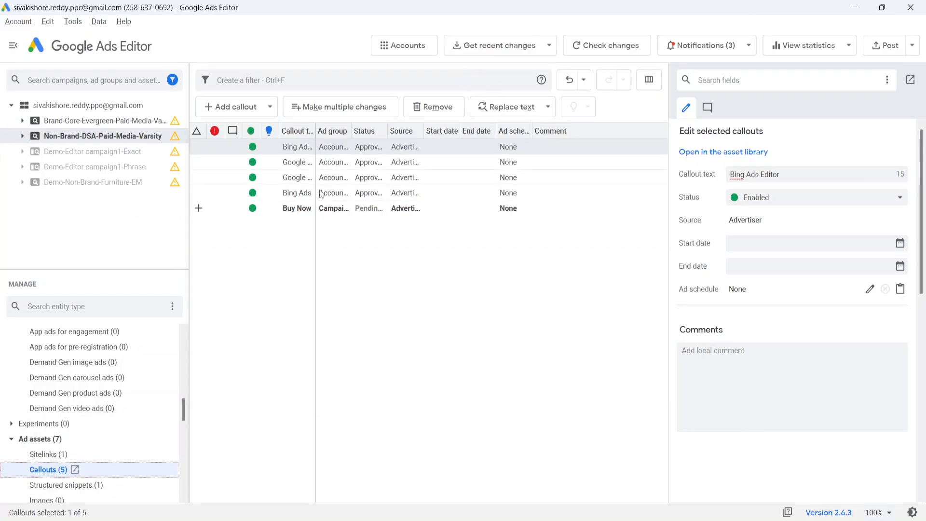
{"action": "left_click", "coordinate": [252, 213]}
{"action": "right_click", "coordinate": [253, 215]}
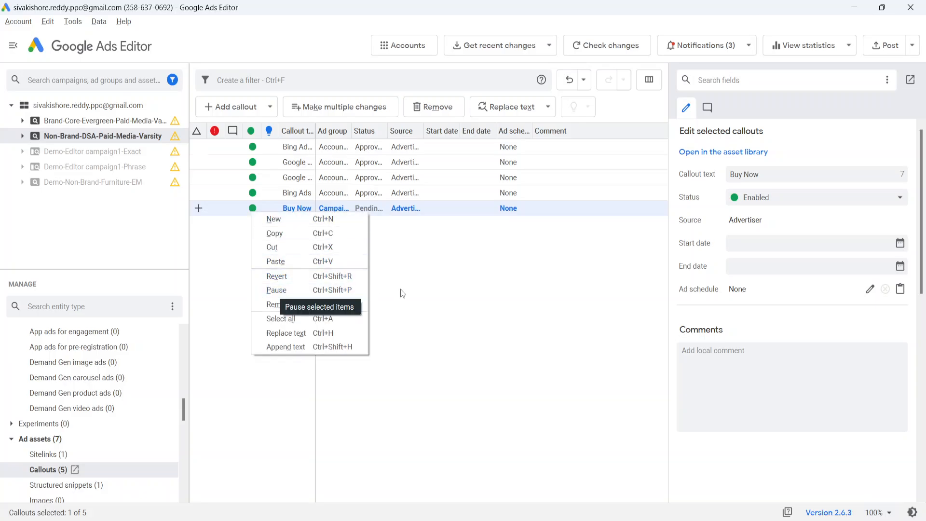
{"action": "left_click", "coordinate": [437, 292]}
{"action": "left_click", "coordinate": [438, 292]}
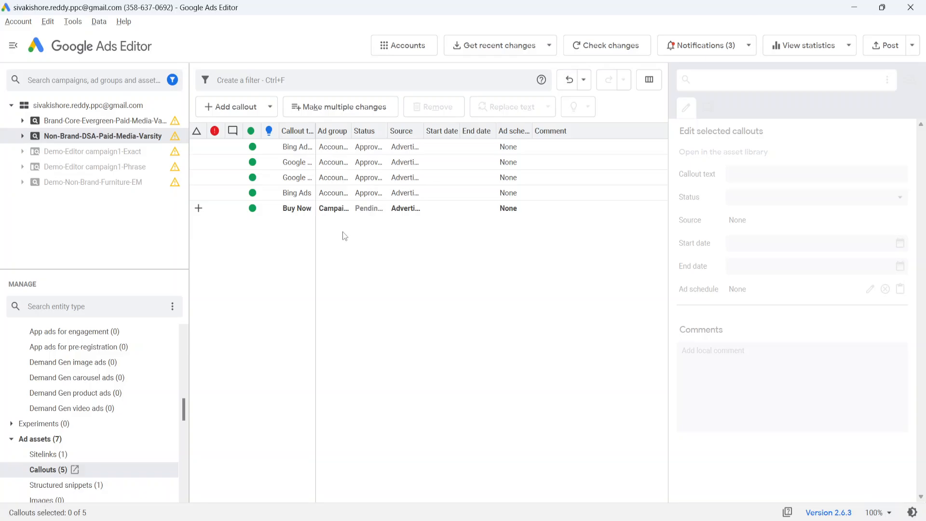
{"action": "left_click", "coordinate": [248, 211]}
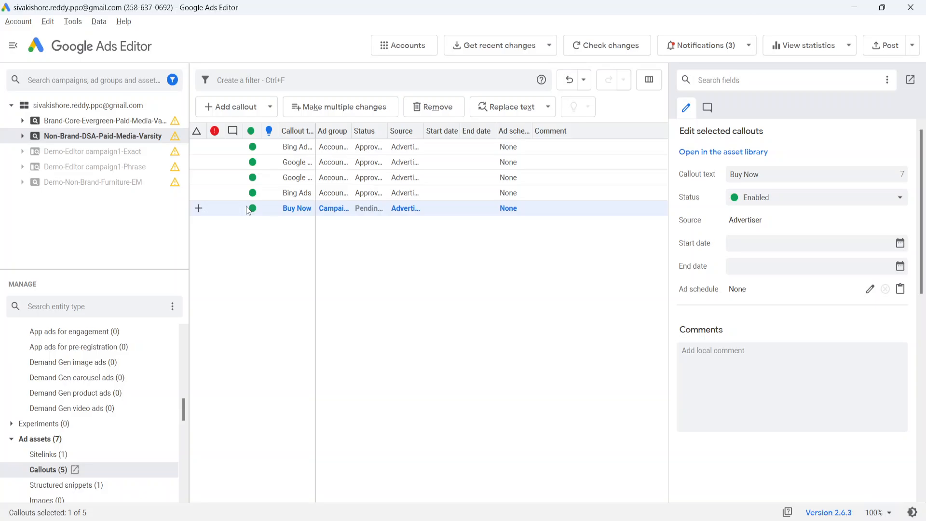
{"action": "right_click", "coordinate": [247, 209]}
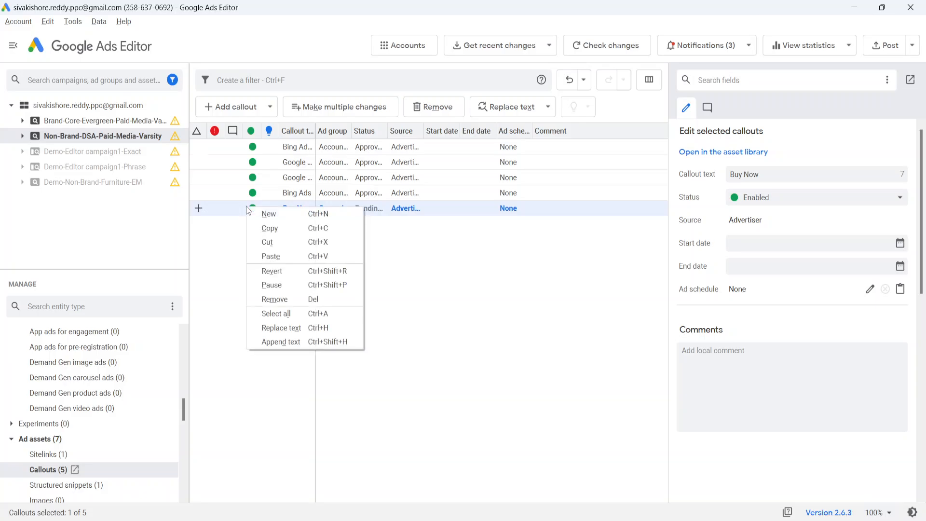
{"action": "left_click", "coordinate": [279, 287]}
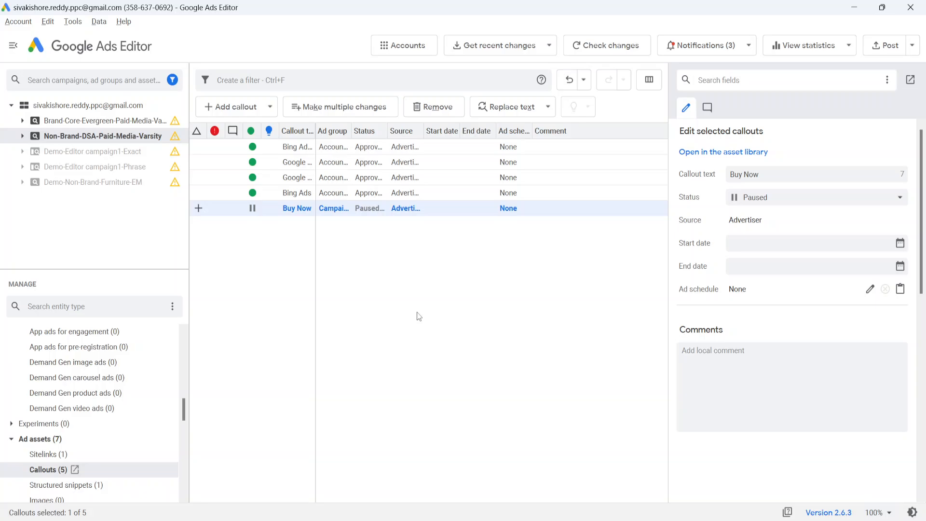
Step: Post the pending changes for all campaigns to the Google Ads account
{"action": "left_click", "coordinate": [880, 50]}
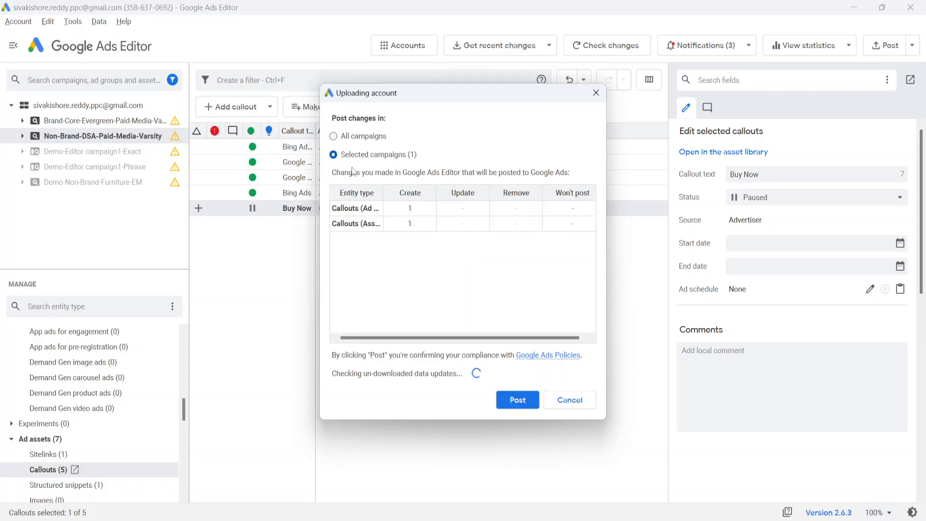
{"action": "left_click", "coordinate": [334, 136]}
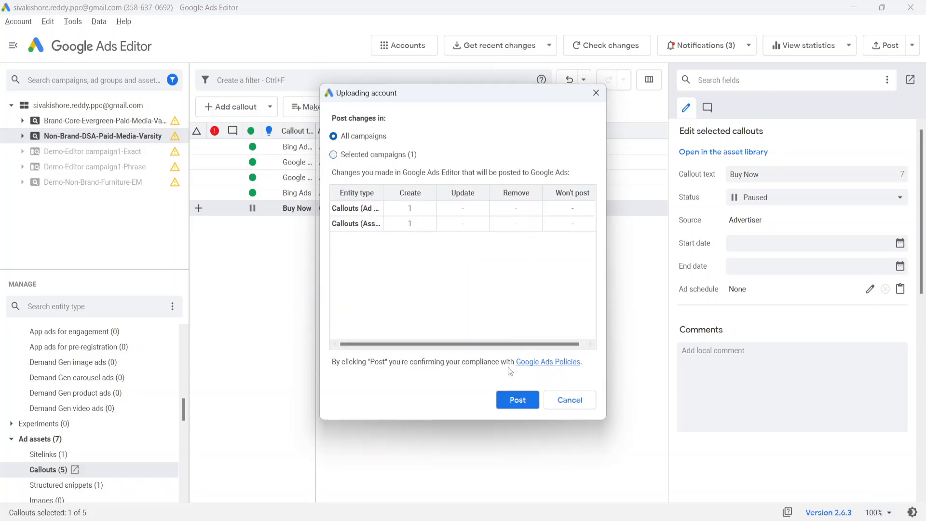
{"action": "left_click", "coordinate": [514, 393]}
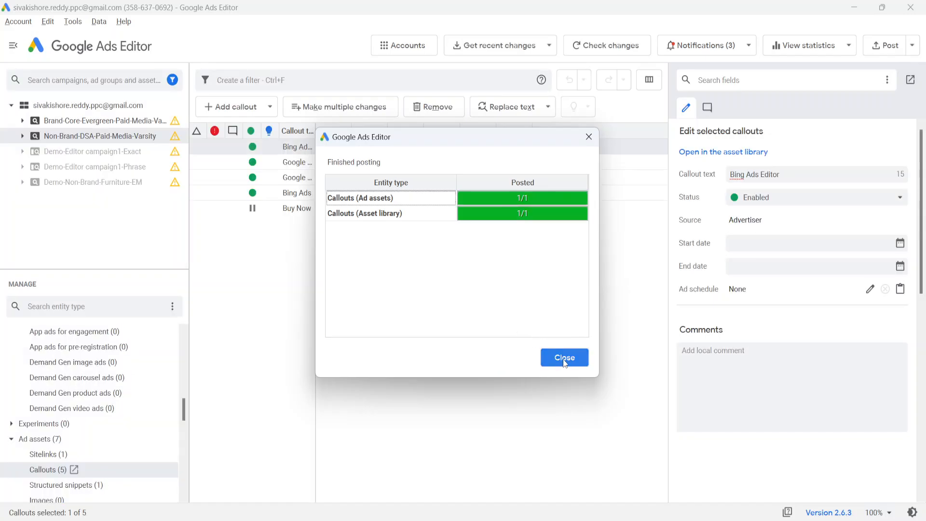
{"action": "left_click", "coordinate": [562, 359]}
Step: Open the account-level structured snippets, then paste the snippet table into the sheet at C10
{"action": "scroll", "coordinate": [98, 406], "scroll_direction": "down", "scroll_amount": 3}
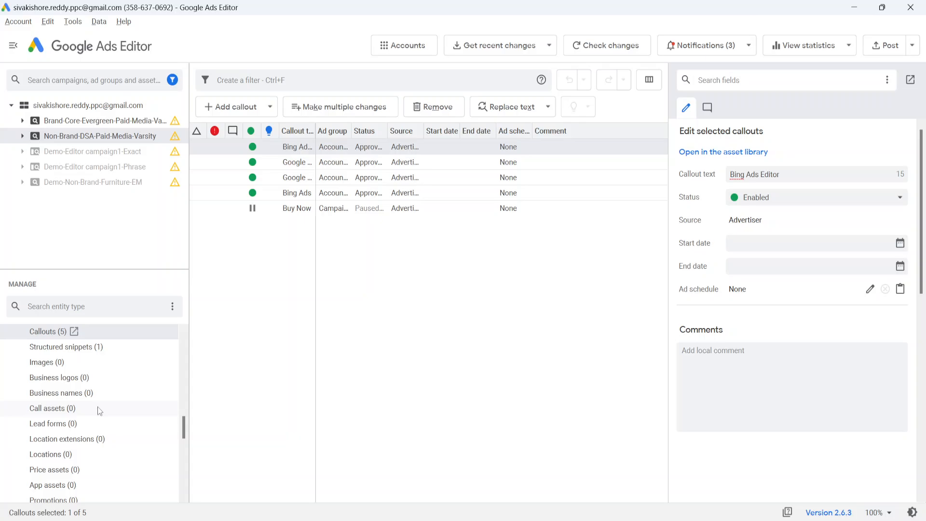
{"action": "left_click", "coordinate": [62, 350]}
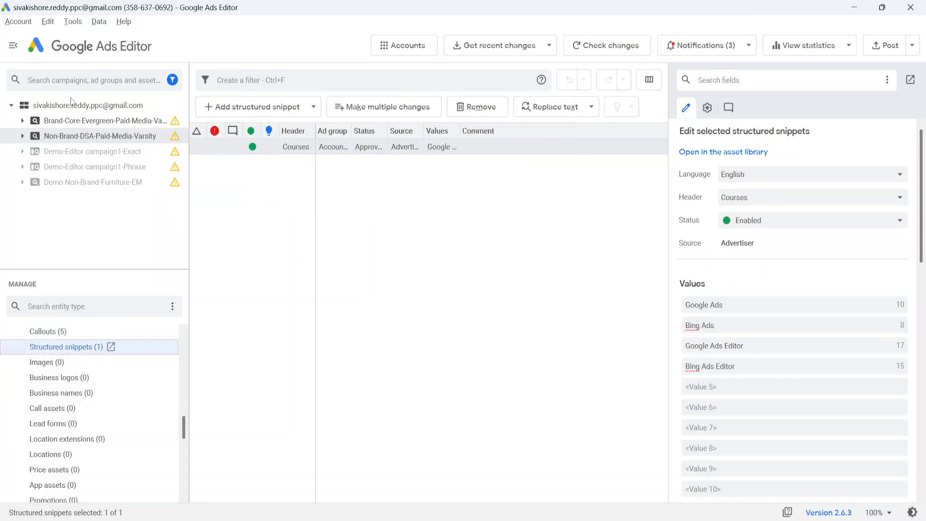
{"action": "left_click", "coordinate": [73, 106]}
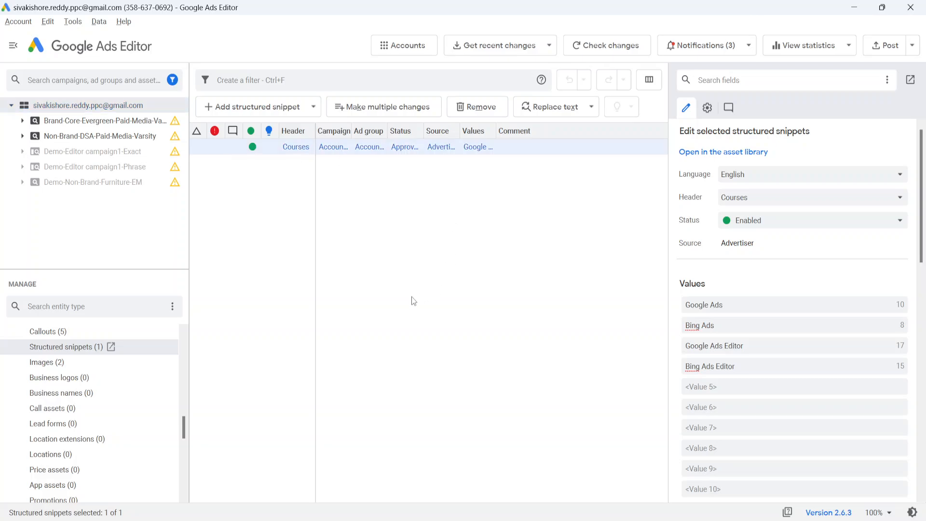
{"action": "left_click", "coordinate": [419, 520]}
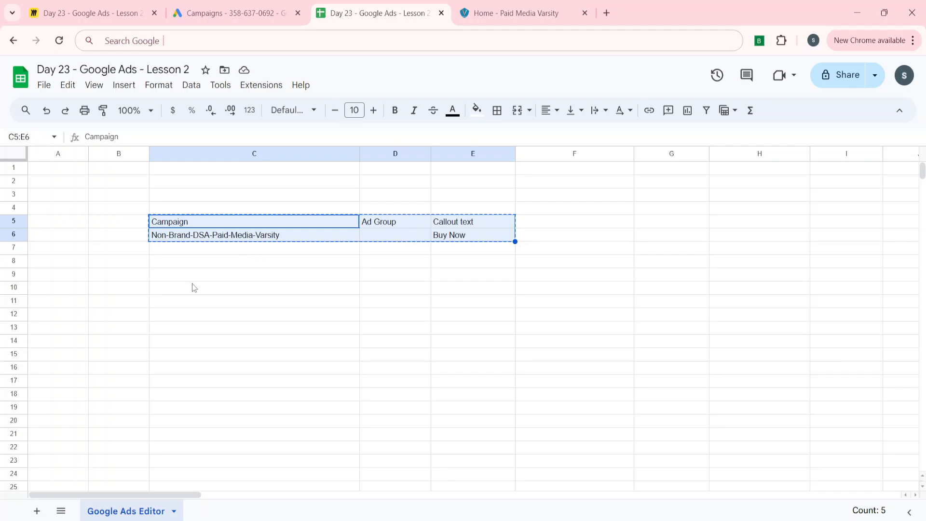
{"action": "left_click", "coordinate": [155, 287]}
{"action": "key", "text": "ctrl+v"}
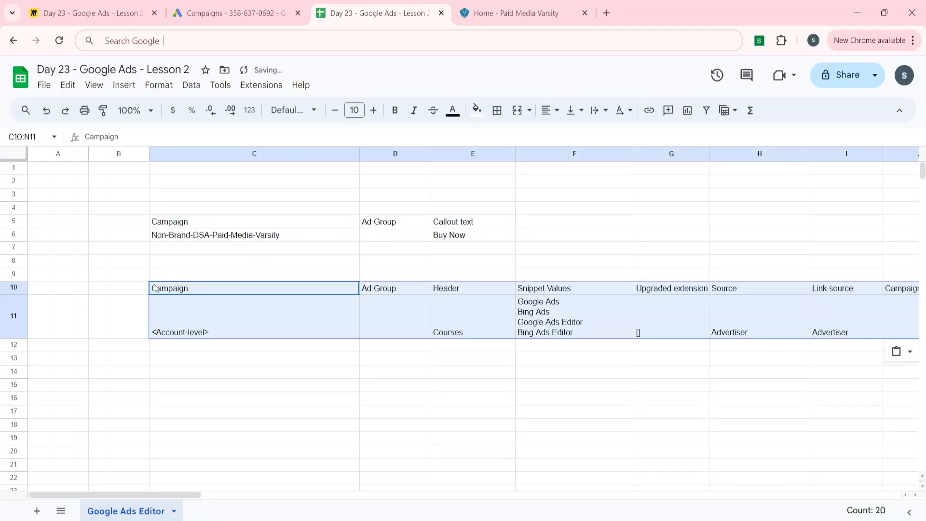
Step: Delete rows 5 and 6 containing the callout table
{"action": "key", "text": "Left"}
{"action": "key", "text": "Up"}
{"action": "key", "text": "Up"}
{"action": "key", "text": "Up"}
{"action": "key", "text": "Up"}
{"action": "key", "text": "Up"}
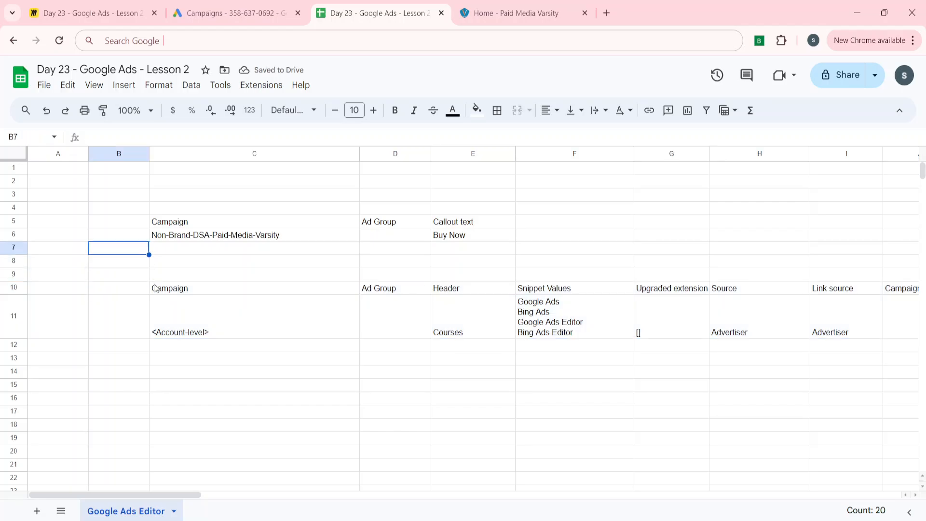
{"action": "key", "text": "shift+Right"}
{"action": "key", "text": "shift+Right"}
{"action": "key", "text": "shift+Right"}
{"action": "key", "text": "shift+space"}
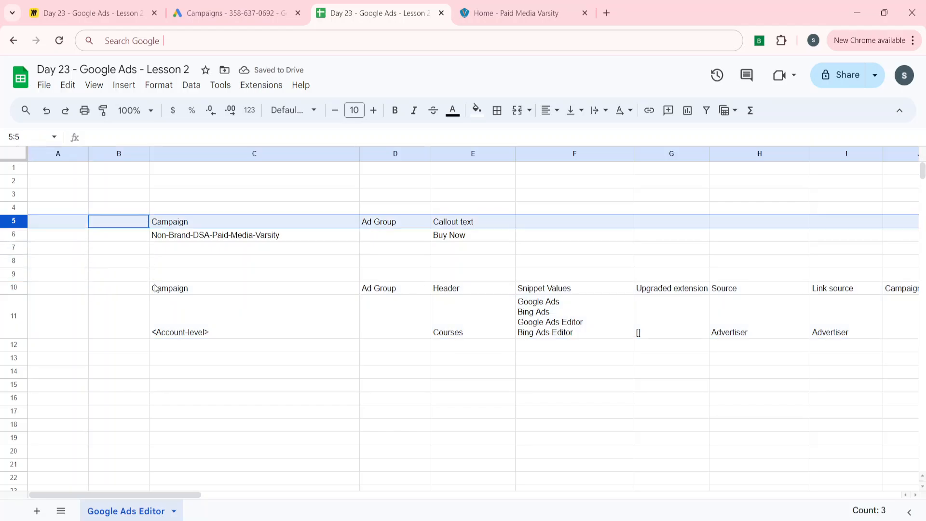
{"action": "key", "text": "shift+Down"}
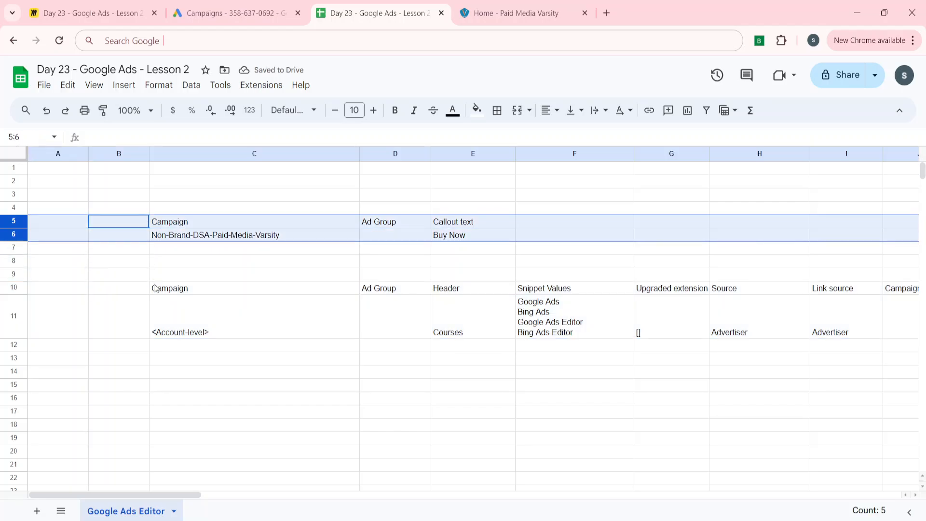
{"action": "right_click", "coordinate": [12, 220]}
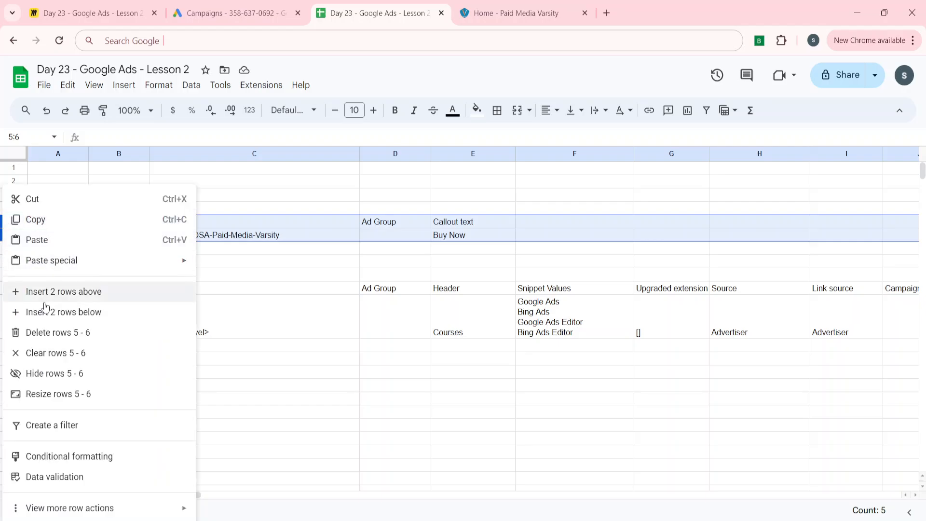
{"action": "left_click", "coordinate": [39, 331]}
{"action": "left_click", "coordinate": [238, 308]}
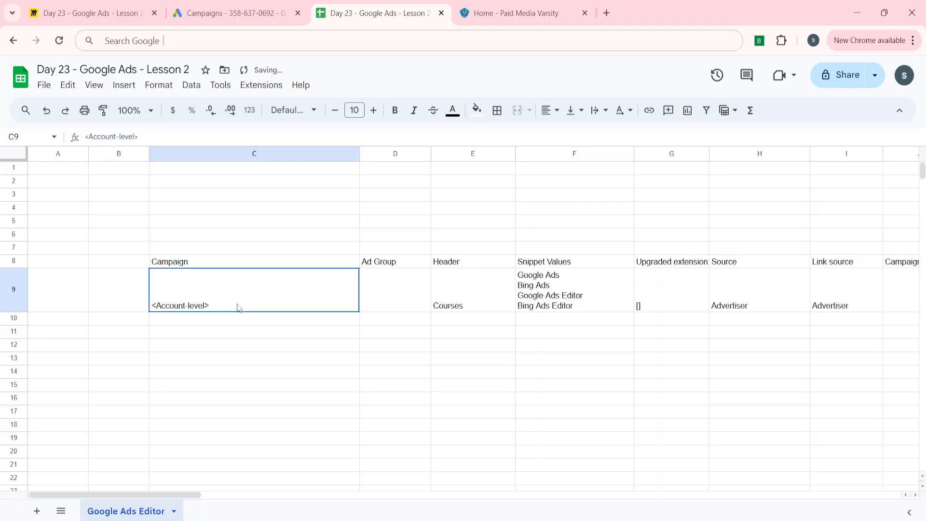
Step: Delete columns G through N from the pasted structured snippet table
{"action": "key", "text": "Right"}
{"action": "key", "text": "Right"}
{"action": "key", "text": "Right"}
{"action": "key", "text": "Right"}
{"action": "key", "text": "Right"}
{"action": "key", "text": "Right"}
{"action": "key", "text": "Right"}
{"action": "key", "text": "Right"}
{"action": "key", "text": "Right"}
{"action": "key", "text": "Right"}
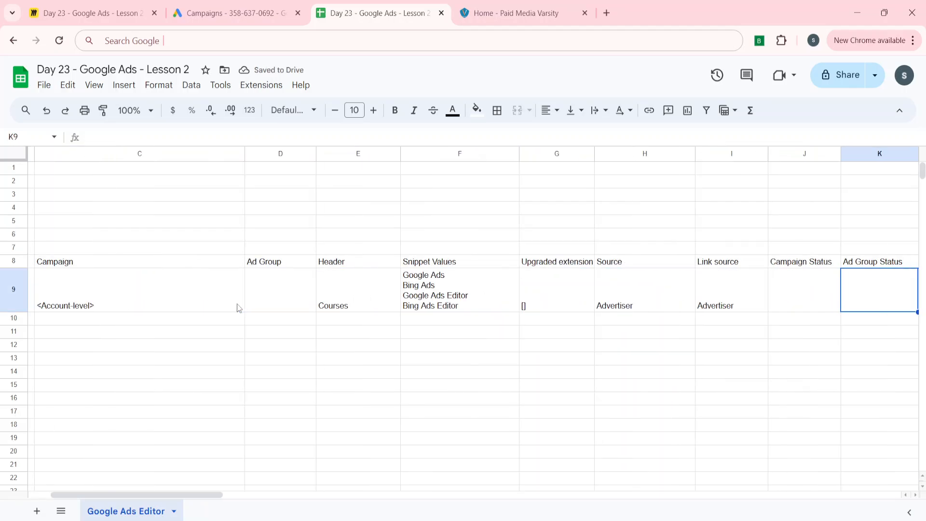
{"action": "key", "text": "Left"}
{"action": "key", "text": "Left"}
{"action": "key", "text": "Left"}
{"action": "key", "text": "Left"}
{"action": "key", "text": "Left"}
{"action": "key", "text": "Left"}
{"action": "key", "text": "Left"}
{"action": "key", "text": "Left"}
{"action": "key", "text": "Left"}
{"action": "key", "text": "Left"}
{"action": "key", "text": "Left"}
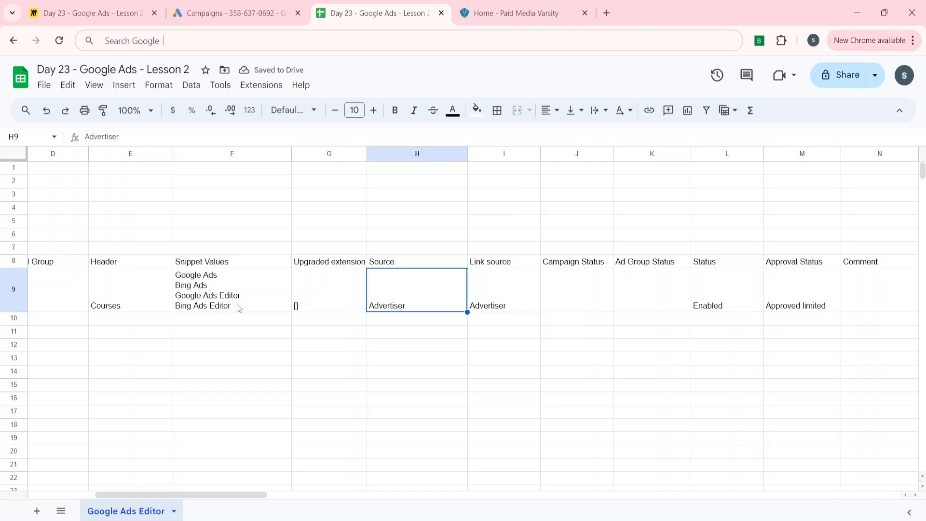
{"action": "key", "text": "Right"}
{"action": "key", "text": "Right"}
{"action": "key", "text": "Left"}
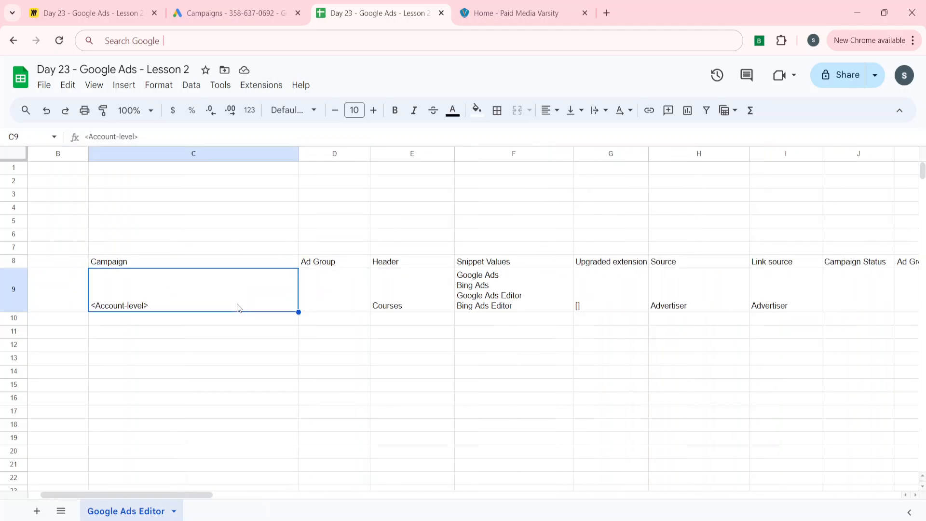
{"action": "key", "text": "Right"}
{"action": "key", "text": "Right"}
{"action": "key", "text": "Right"}
{"action": "key", "text": "Right"}
{"action": "key", "text": "ctrl+space"}
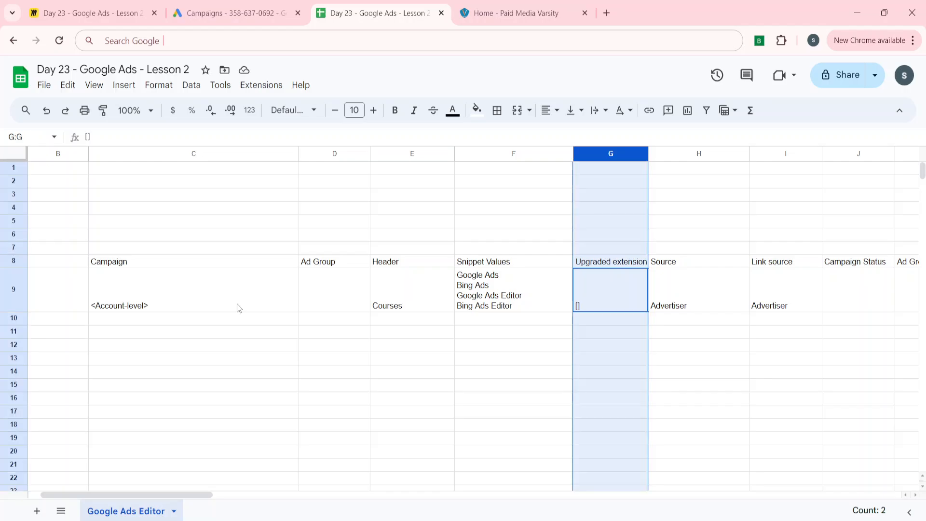
{"action": "key", "text": "shift+Right"}
{"action": "key", "text": "shift+Right"}
{"action": "key", "text": "shift+Right"}
{"action": "key", "text": "shift+Right"}
{"action": "key", "text": "shift+Right"}
{"action": "key", "text": "shift+Right"}
{"action": "key", "text": "shift+Right"}
{"action": "key", "text": "shift+Right"}
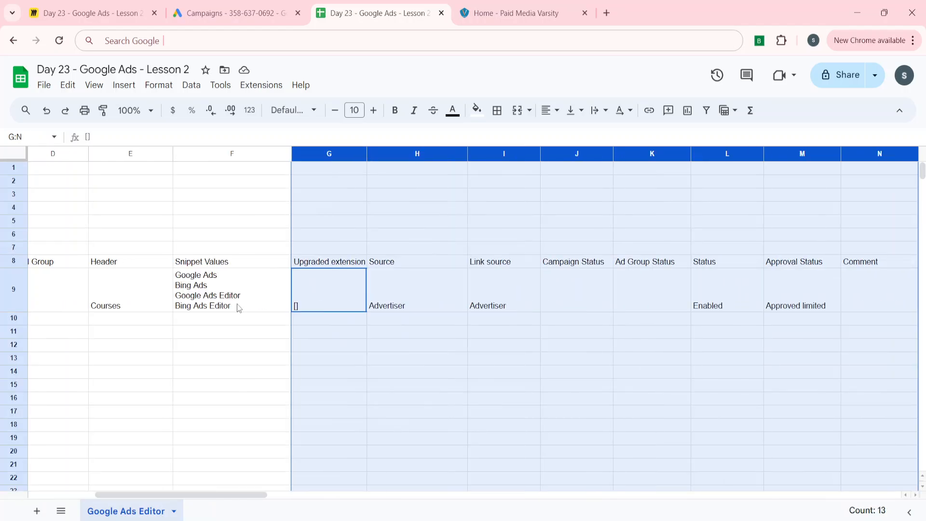
{"action": "key", "text": "shift+Left"}
{"action": "key", "text": "shift+Left"}
{"action": "key", "text": "shift+Right"}
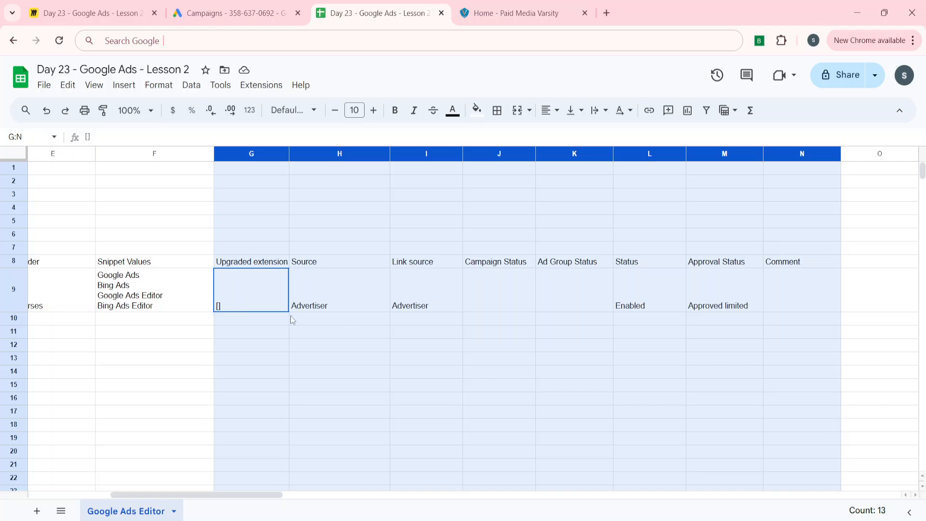
{"action": "right_click", "coordinate": [340, 154]}
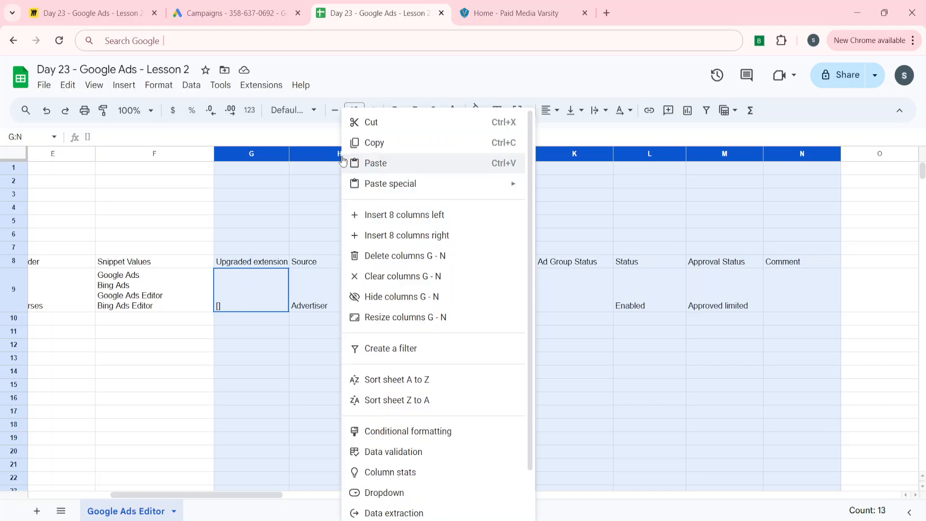
{"action": "left_click", "coordinate": [382, 255]}
{"action": "left_click", "coordinate": [302, 302]}
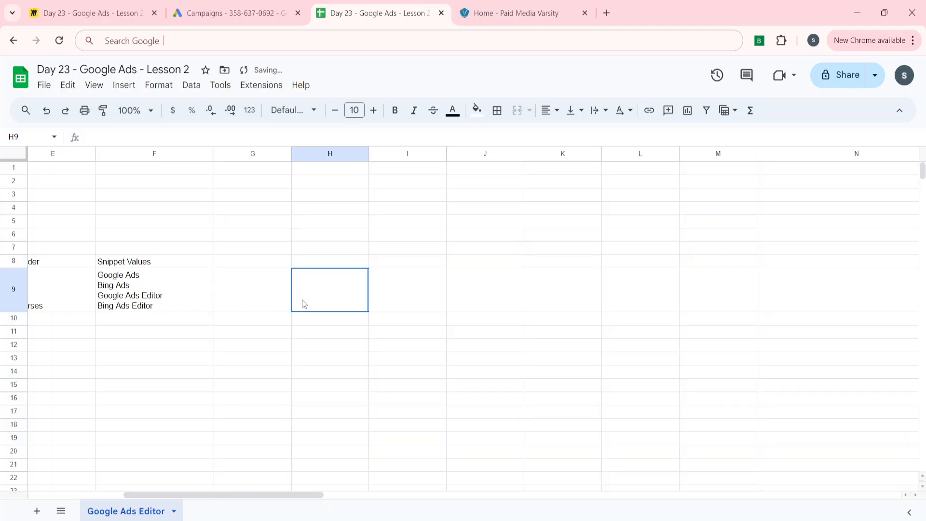
Step: Review the remaining Campaign, Header and Snippet Values cells of the structured snippet table
{"action": "key", "text": "Left"}
{"action": "key", "text": "Left"}
{"action": "key", "text": "Left"}
{"action": "key", "text": "Left"}
{"action": "key", "text": "Left"}
{"action": "key", "text": "Left"}
{"action": "key", "text": "Left"}
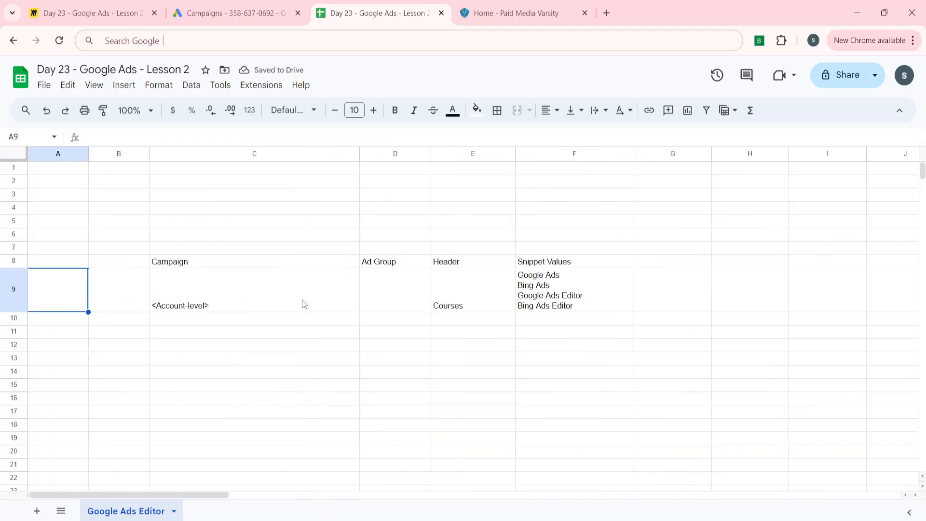
{"action": "key", "text": "Right"}
{"action": "key", "text": "Right"}
{"action": "key", "text": "Right"}
{"action": "key", "text": "Right"}
{"action": "key", "text": "Up"}
{"action": "key", "text": "Down"}
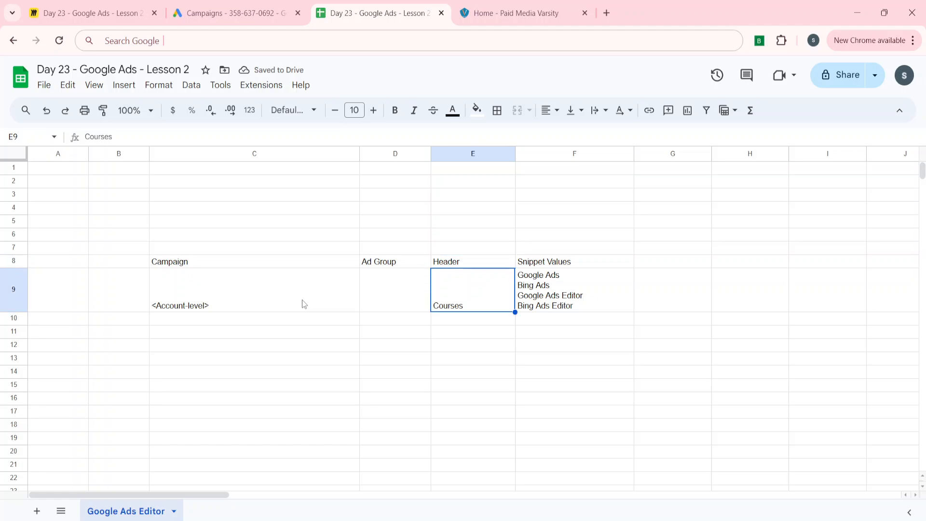
{"action": "key", "text": "Right"}
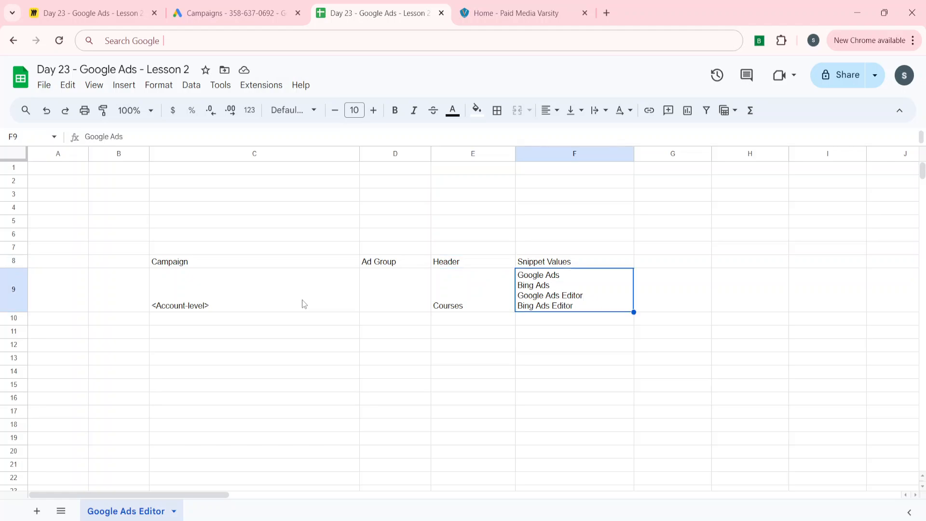
{"action": "key", "text": "Left"}
{"action": "key", "text": "Left"}
{"action": "key", "text": "Left"}
{"action": "key", "text": "Up"}
{"action": "key", "text": "Down"}
{"action": "key", "text": "Right"}
{"action": "key", "text": "Right"}
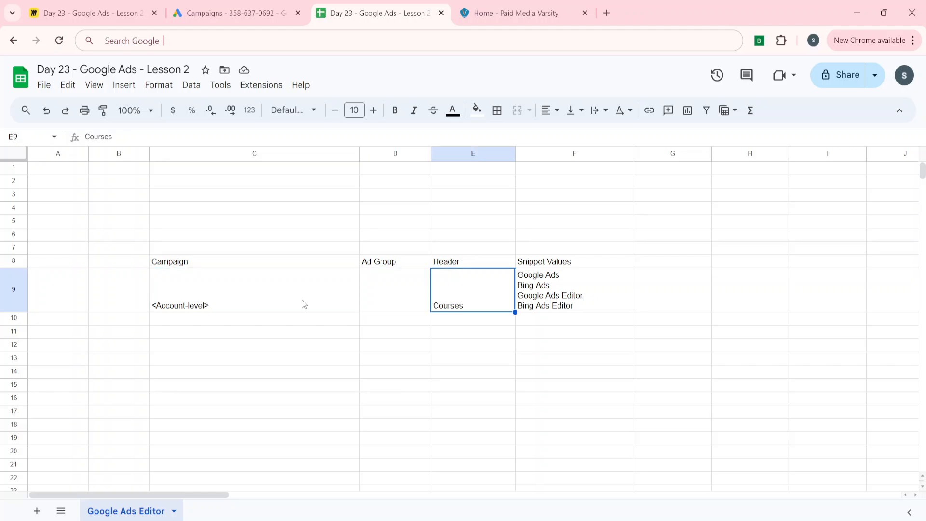
{"action": "key", "text": "Right"}
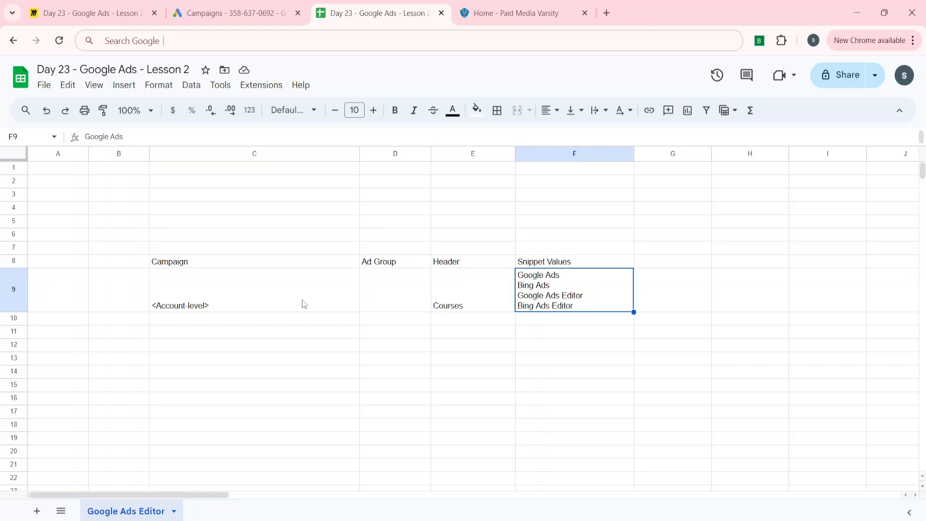
{"action": "triple_click", "coordinate": [554, 281]}
{"action": "left_click", "coordinate": [541, 283]}
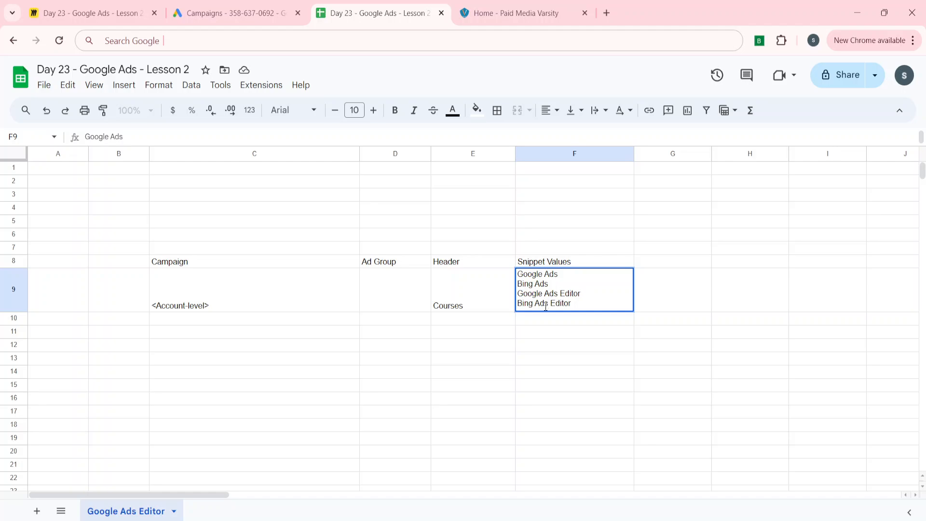
{"action": "left_click", "coordinate": [546, 304]}
{"action": "left_click", "coordinate": [261, 358]}
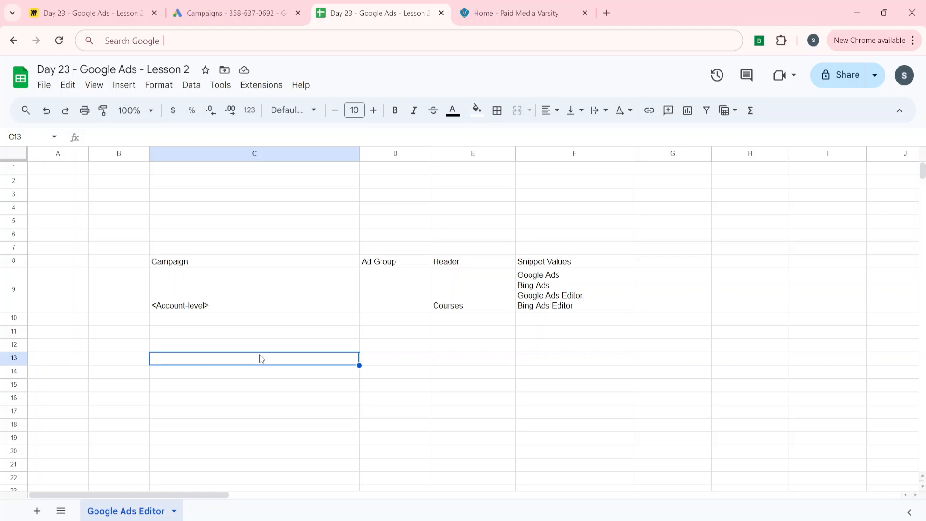
Step: Copy the structured snippet table from C8:F9 and paste it at the top of the sheet, starting at C1
{"action": "key", "text": "Right"}
{"action": "key", "text": "Up"}
{"action": "key", "text": "Up"}
{"action": "key", "text": "Up"}
{"action": "key", "text": "Up"}
{"action": "key", "text": "Up"}
{"action": "key", "text": "Up"}
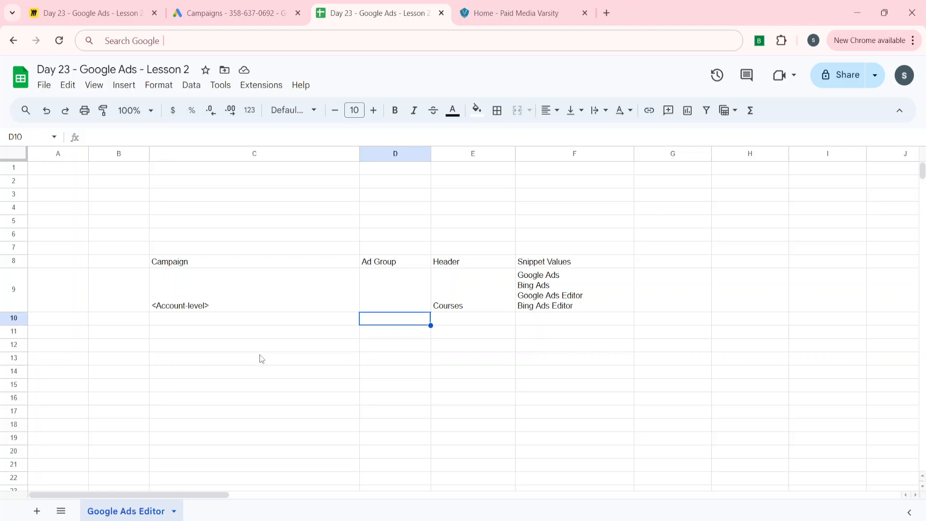
{"action": "key", "text": "Left"}
{"action": "key", "text": "Down"}
{"action": "key", "text": "Up"}
{"action": "key", "text": "Up"}
{"action": "key", "text": "Up"}
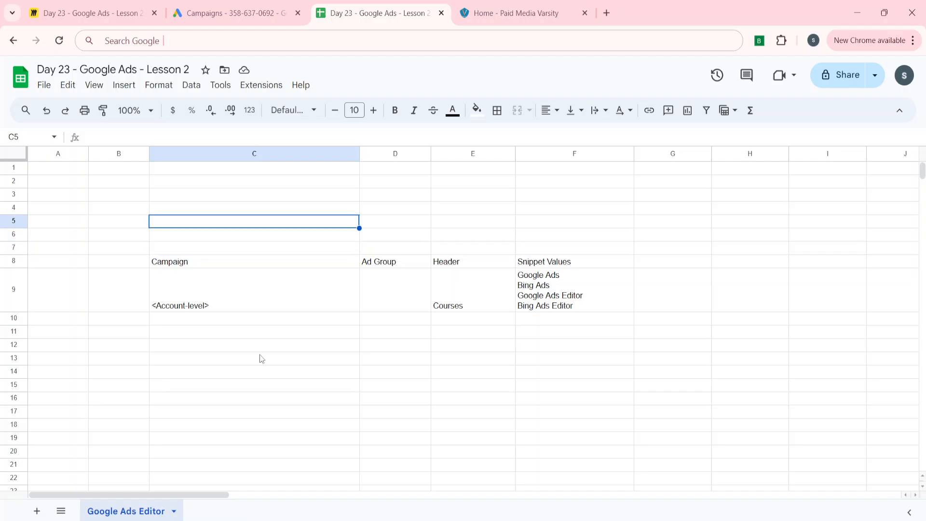
{"action": "key", "text": "Down"}
{"action": "key", "text": "Down"}
{"action": "key", "text": "Down"}
{"action": "key", "text": "shift+Right"}
{"action": "key", "text": "shift+Right"}
{"action": "key", "text": "shift+Right"}
{"action": "key", "text": "shift+Down"}
{"action": "key", "text": "ctrl+c"}
{"action": "key", "text": "Up"}
{"action": "key", "text": "Up"}
{"action": "key", "text": "Up"}
{"action": "key", "text": "Up"}
{"action": "key", "text": "Up"}
{"action": "key", "text": "Up"}
{"action": "key", "text": "Up"}
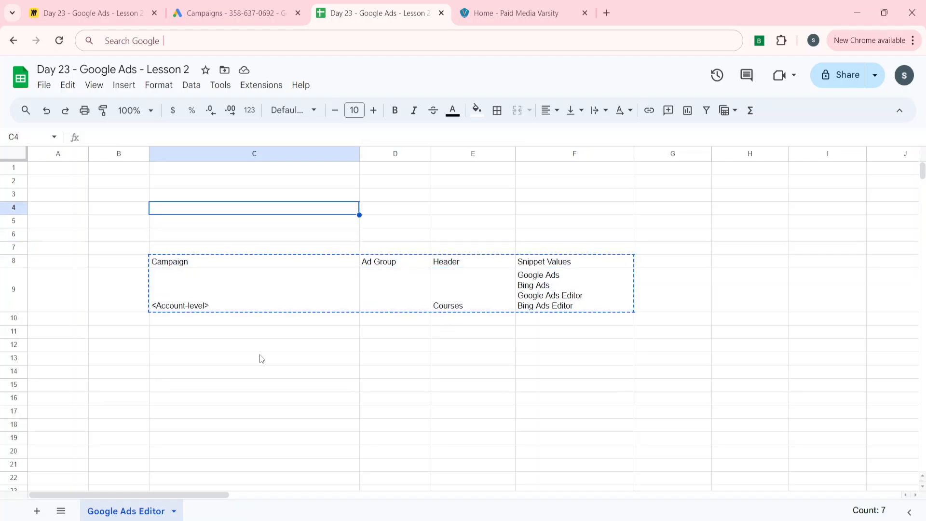
{"action": "key", "text": "ctrl+v"}
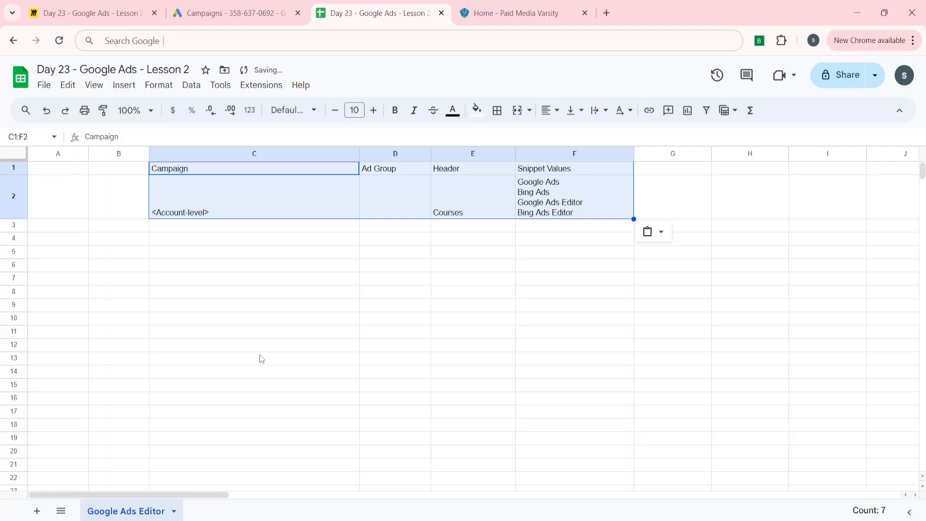
{"action": "key", "text": "Down"}
{"action": "key", "text": "Up"}
{"action": "key", "text": "shift+Right"}
{"action": "key", "text": "shift+Right"}
{"action": "key", "text": "shift+Right"}
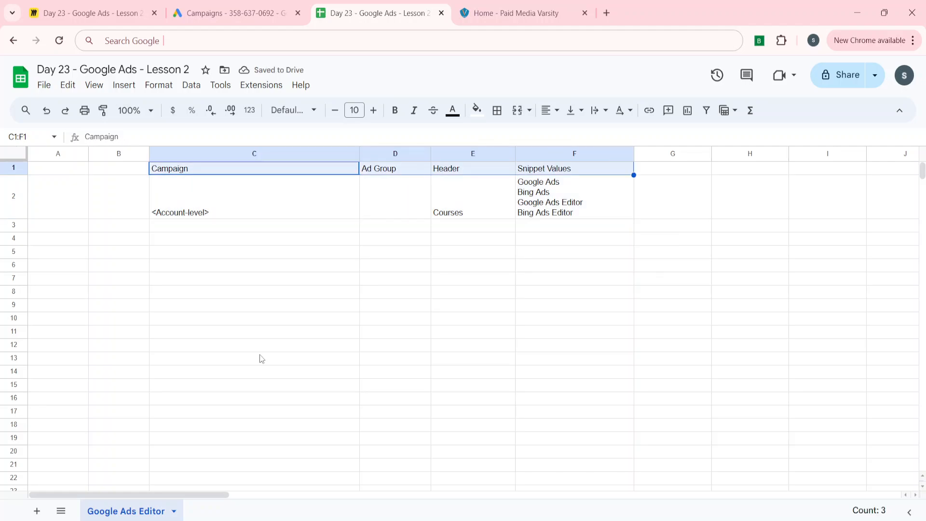
{"action": "key", "text": "Down"}
{"action": "key", "text": "Down"}
{"action": "key", "text": "Up"}
{"action": "key", "text": "Up"}
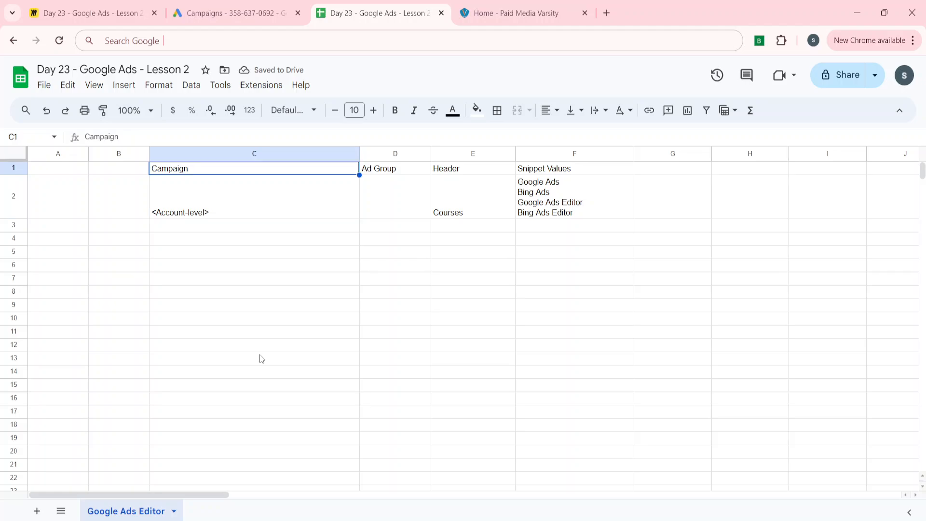
{"action": "key", "text": "shift+Right"}
{"action": "key", "text": "shift+Right"}
{"action": "key", "text": "shift+Right"}
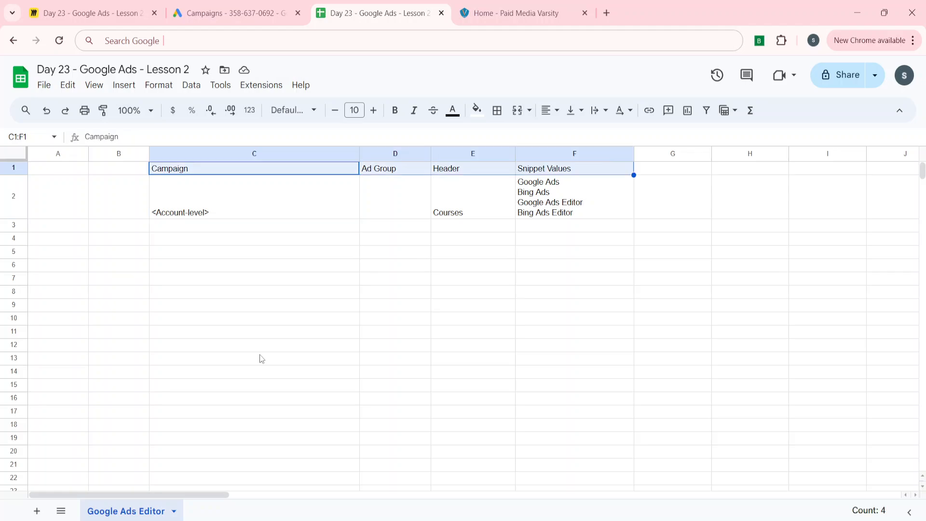
{"action": "key", "text": "Down"}
{"action": "key", "text": "Down"}
{"action": "key", "text": "Down"}
{"action": "key", "text": "Down"}
{"action": "key", "text": "Down"}
{"action": "key", "text": "Down"}
{"action": "key", "text": "Down"}
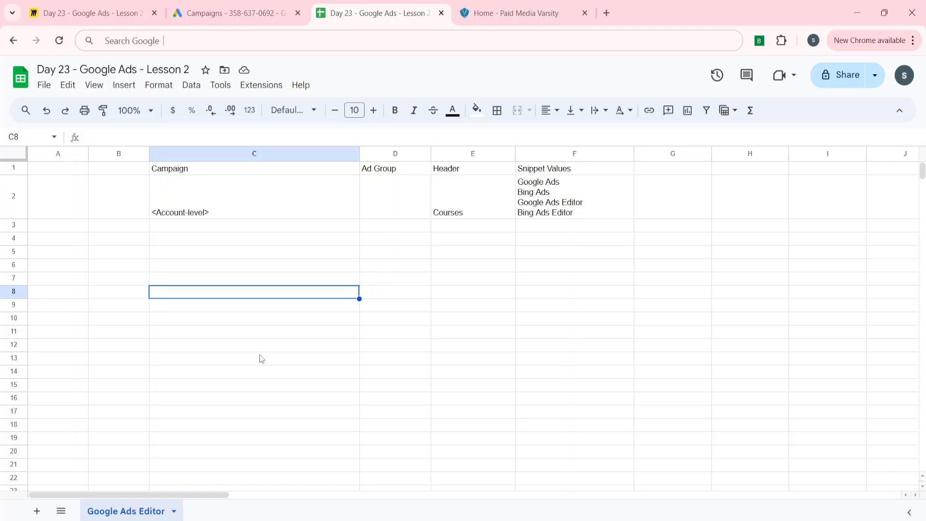
{"action": "type", "text": "C"}
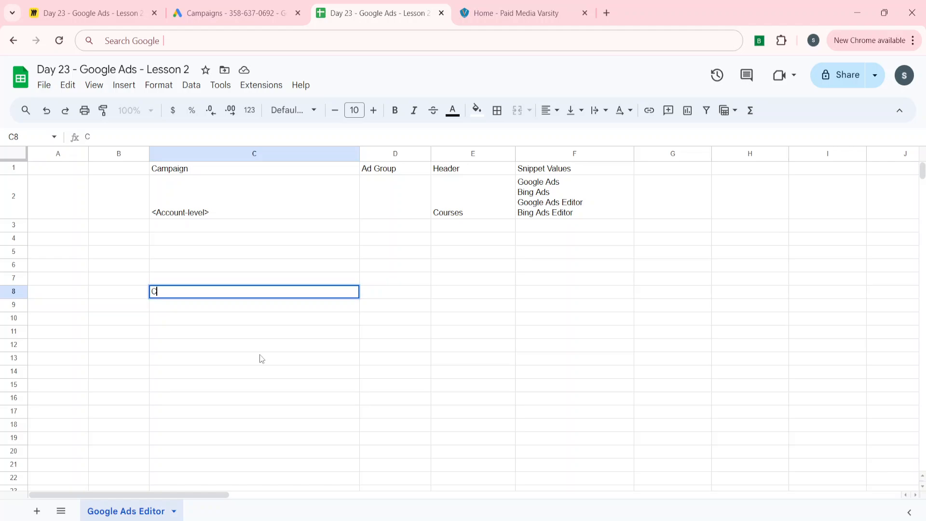
Step: Copy the header row C1:F1 and paste it into row 8 starting at C8
{"action": "key", "text": "Up"}
{"action": "key", "text": "Up"}
{"action": "key", "text": "Up"}
{"action": "key", "text": "Up"}
{"action": "key", "text": "Up"}
{"action": "key", "text": "Up"}
{"action": "key", "text": "Up"}
{"action": "key", "text": "shift+Right"}
{"action": "key", "text": "shift+Right"}
{"action": "key", "text": "shift+Right"}
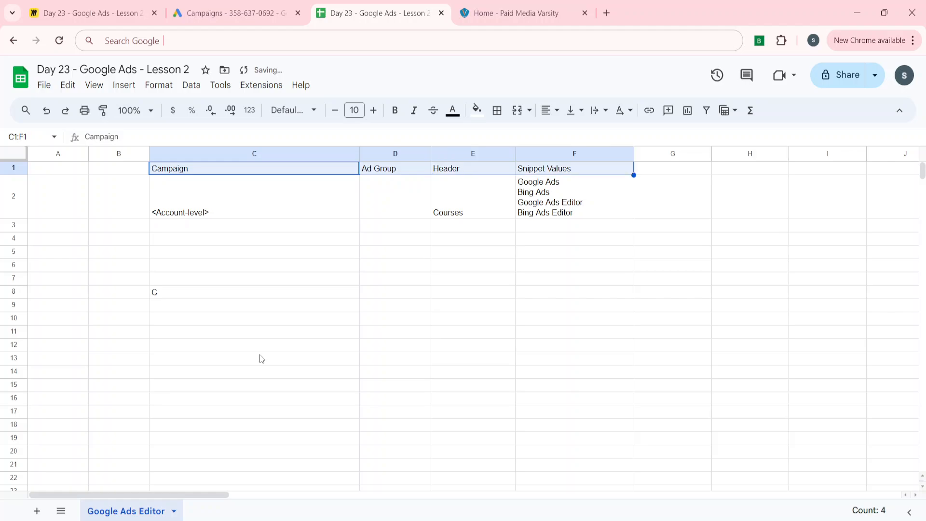
{"action": "key", "text": "ctrl+c"}
{"action": "key", "text": "Down"}
{"action": "key", "text": "Down"}
{"action": "key", "text": "Down"}
{"action": "key", "text": "Down"}
{"action": "key", "text": "Down"}
{"action": "key", "text": "Down"}
{"action": "key", "text": "Down"}
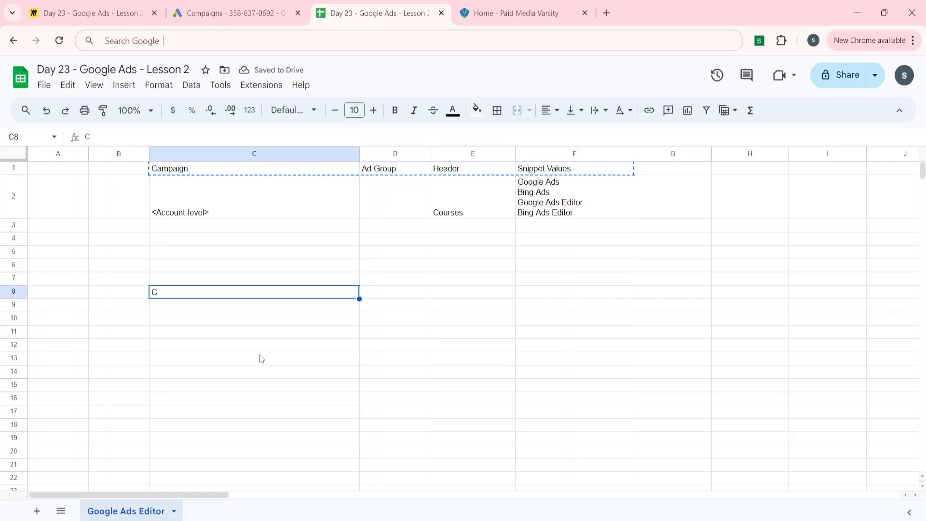
{"action": "key", "text": "ctrl+v"}
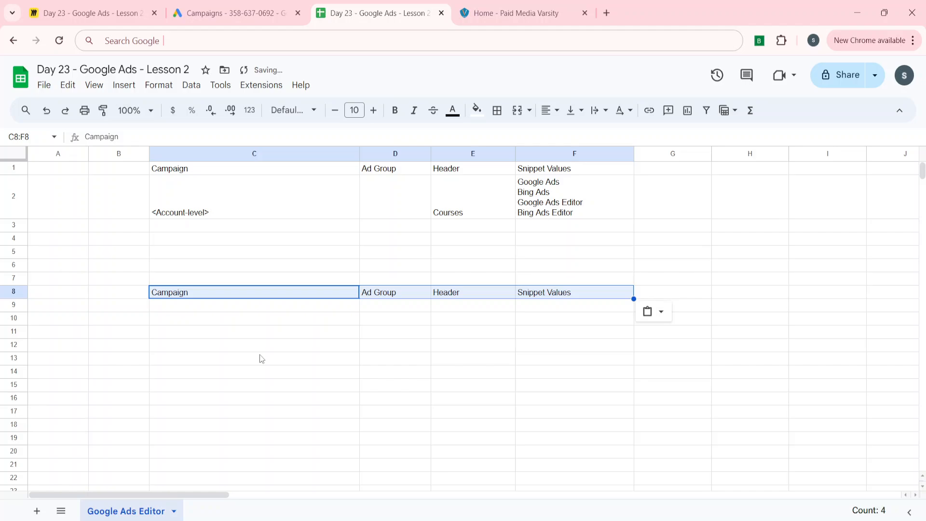
Step: Rename the Snippet Values header in F8 to Snippet Value 1
{"action": "key", "text": "Left"}
{"action": "key", "text": "Right"}
{"action": "key", "text": "Right"}
{"action": "key", "text": "Right"}
{"action": "key", "text": "Right"}
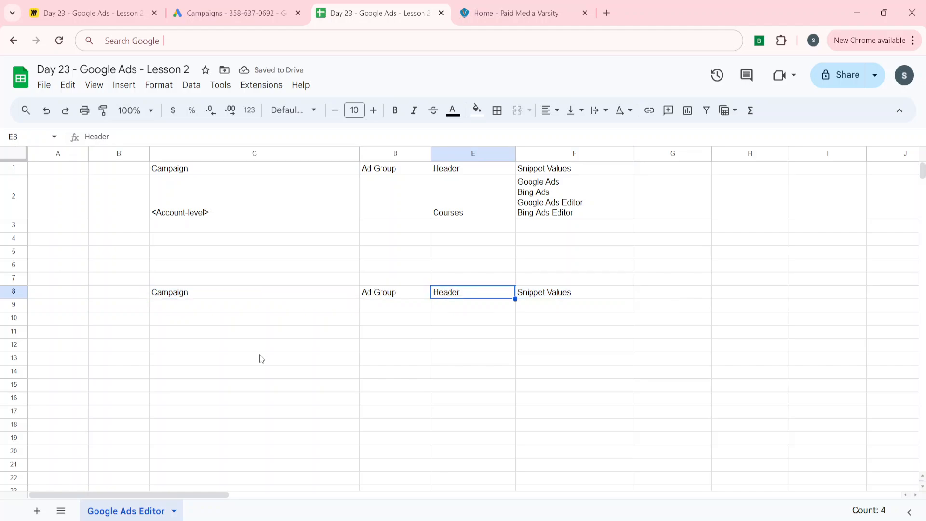
{"action": "left_click", "coordinate": [151, 136]}
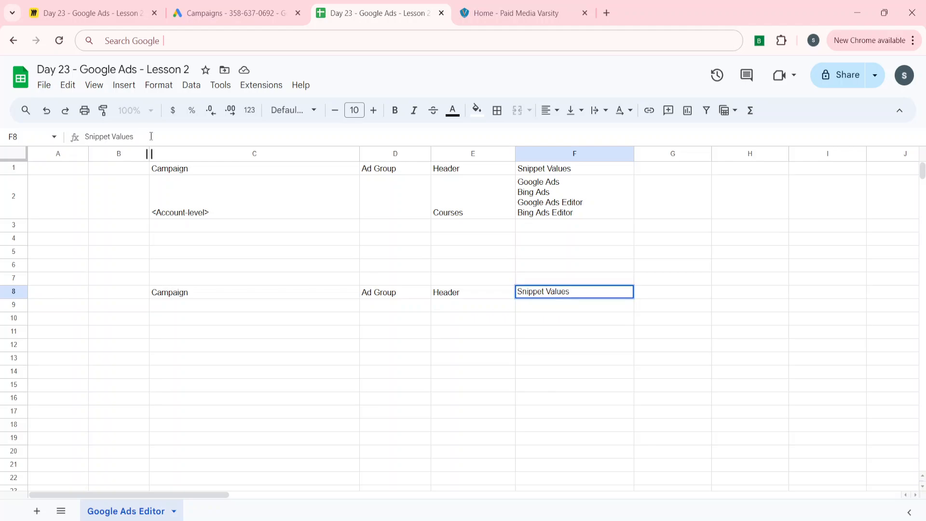
{"action": "key", "text": "BackSpace"}
{"action": "type", "text": "1"}
{"action": "key", "text": "Return"}
{"action": "key", "text": "Up"}
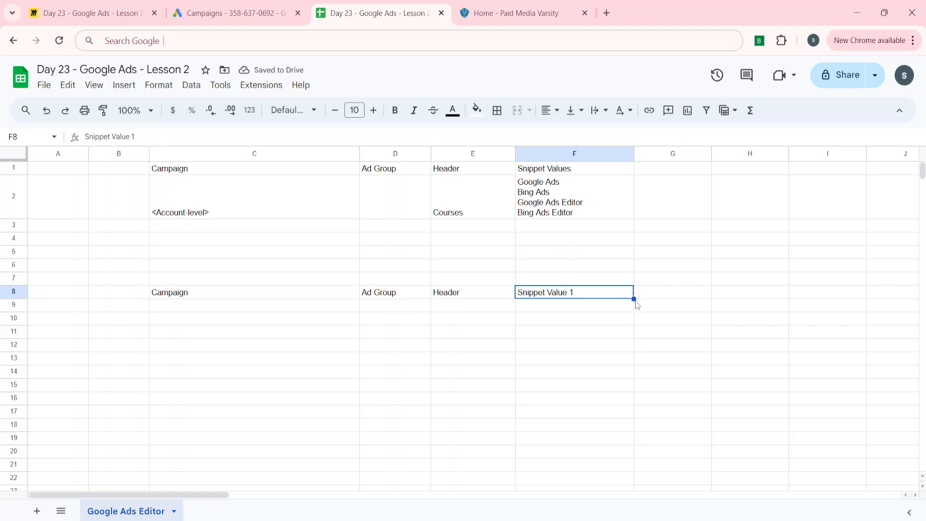
Step: Fill the header across to H8, creating Snippet Value 2 and Snippet Value 3 columns
{"action": "left_click_drag", "start_coordinate": [635, 301], "coordinate": [750, 294]}
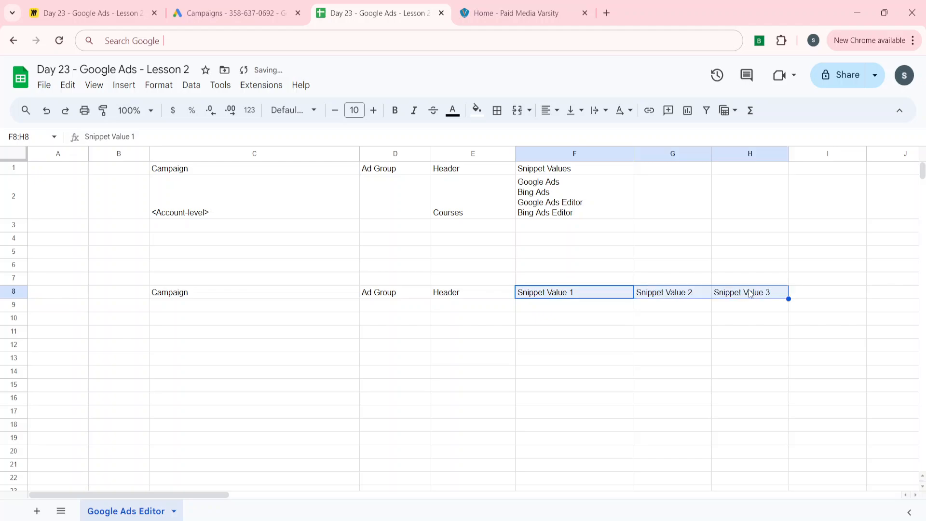
{"action": "left_click", "coordinate": [637, 298]}
{"action": "key", "text": "Left"}
{"action": "key", "text": "Left"}
{"action": "key", "text": "Left"}
{"action": "key", "text": "Left"}
{"action": "key", "text": "Left"}
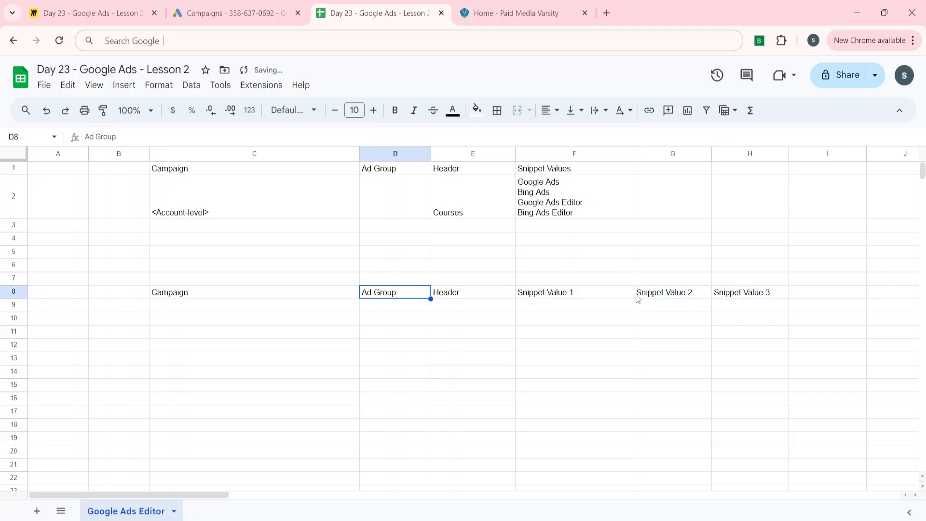
{"action": "key", "text": "Right"}
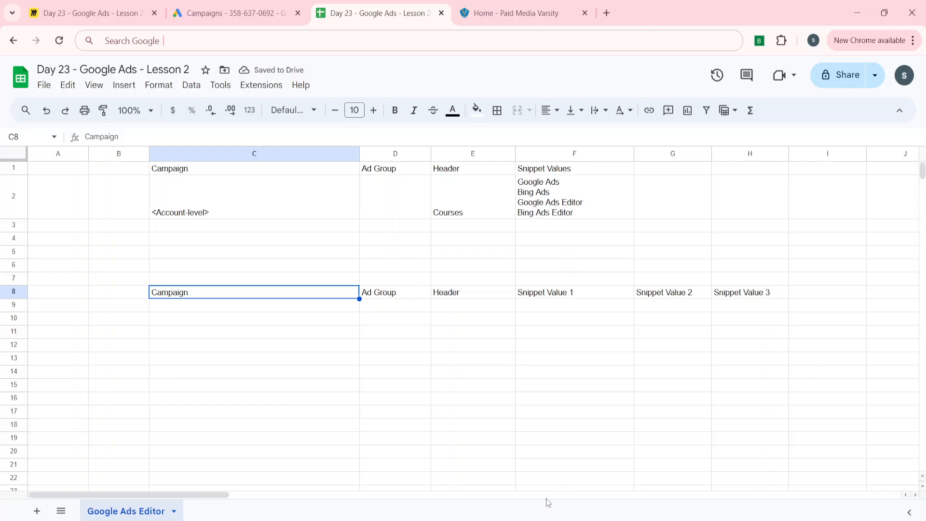
Step: Copy the Non-Brand-DSA-Paid-Media-Varsity campaign name from Google Ads Editor and paste it into C9, moving to the Header cell
{"action": "left_click", "coordinate": [535, 520]}
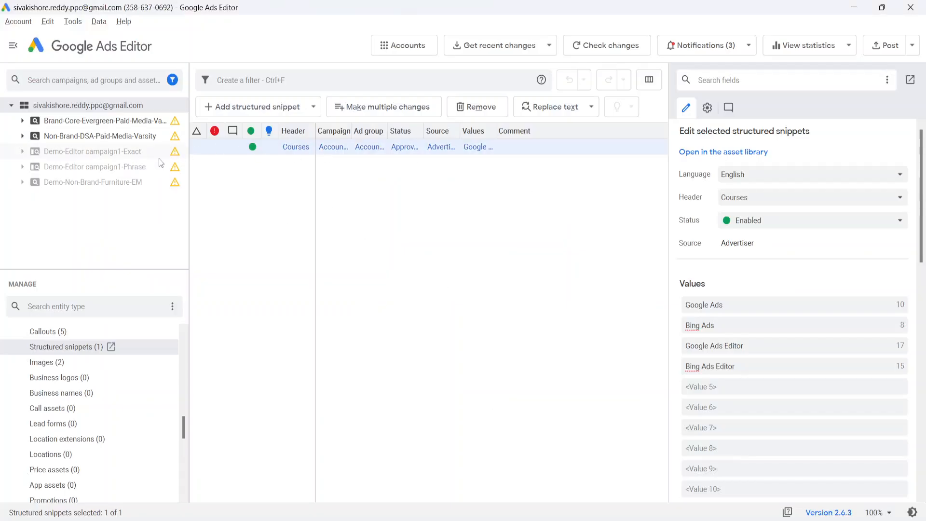
{"action": "left_click", "coordinate": [133, 126]}
{"action": "left_click", "coordinate": [100, 165]}
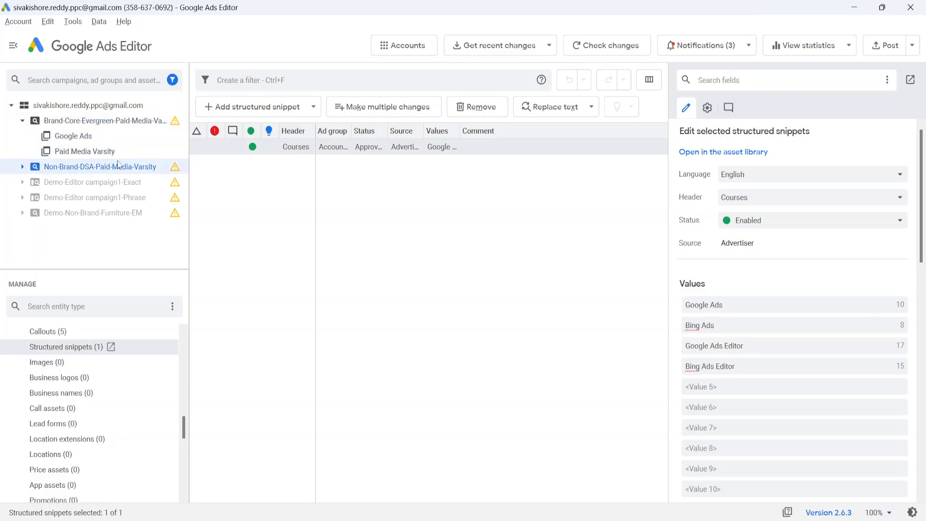
{"action": "scroll", "coordinate": [93, 362], "scroll_direction": "up", "scroll_amount": 10}
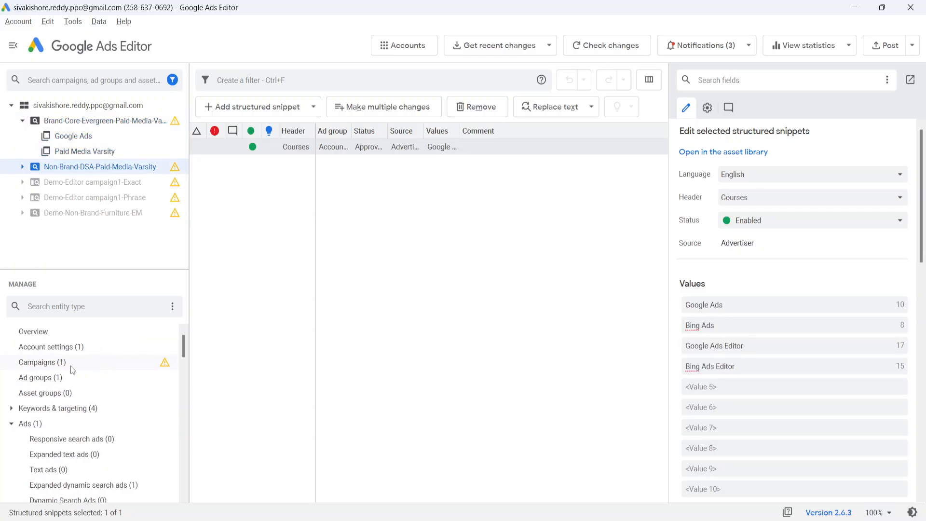
{"action": "left_click", "coordinate": [59, 365]}
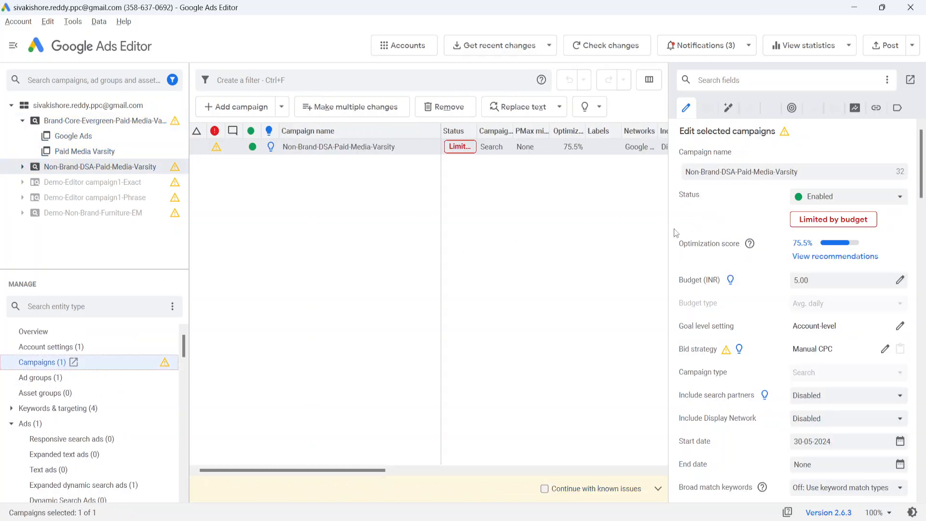
{"action": "triple_click", "coordinate": [706, 173]}
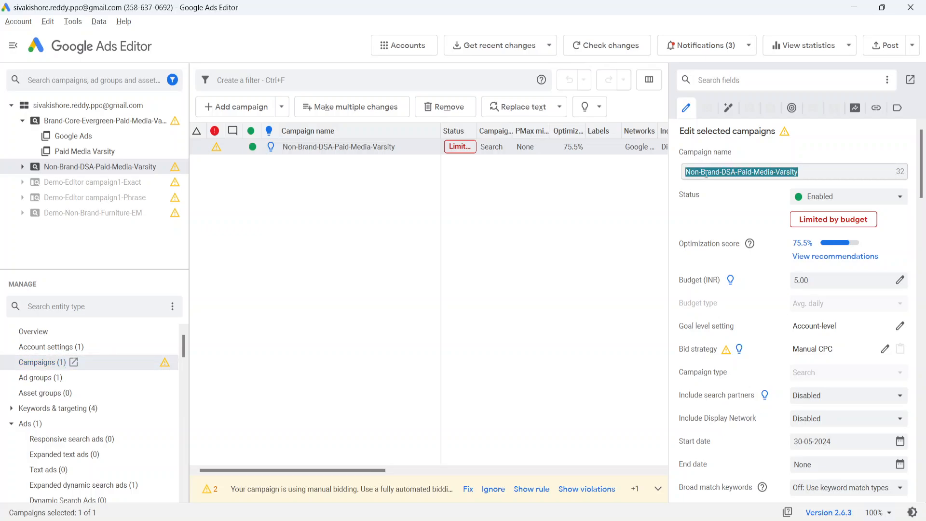
{"action": "key", "text": "alt+Tab"}
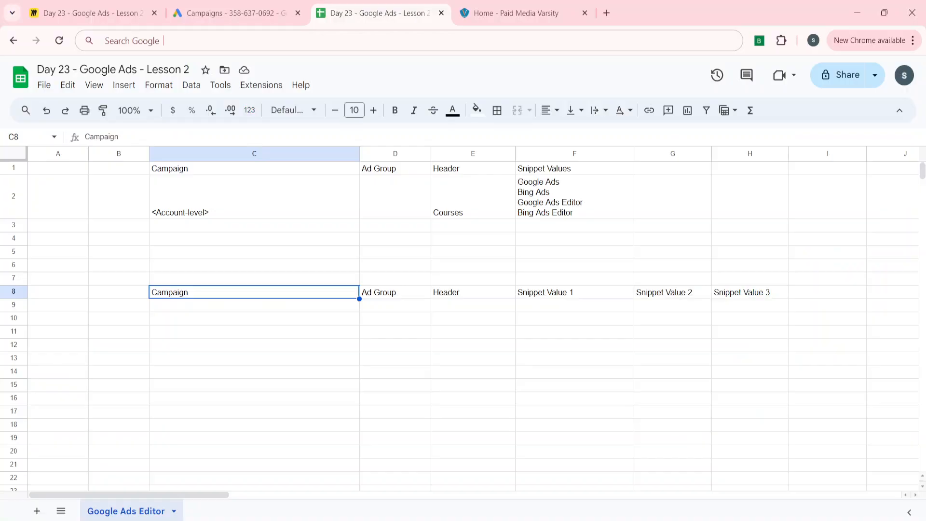
{"action": "left_click", "coordinate": [273, 308]}
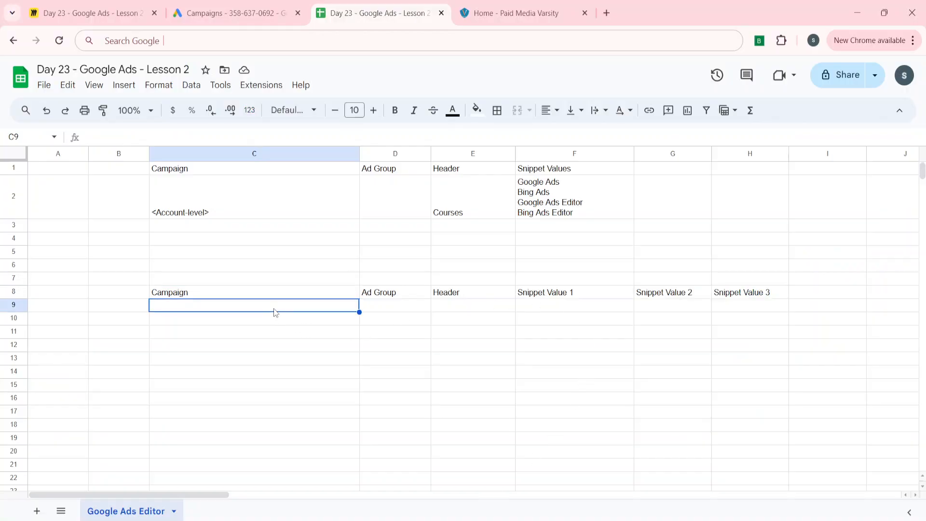
{"action": "key", "text": "ctrl+v"}
{"action": "key", "text": "Tab"}
{"action": "key", "text": "Tab"}
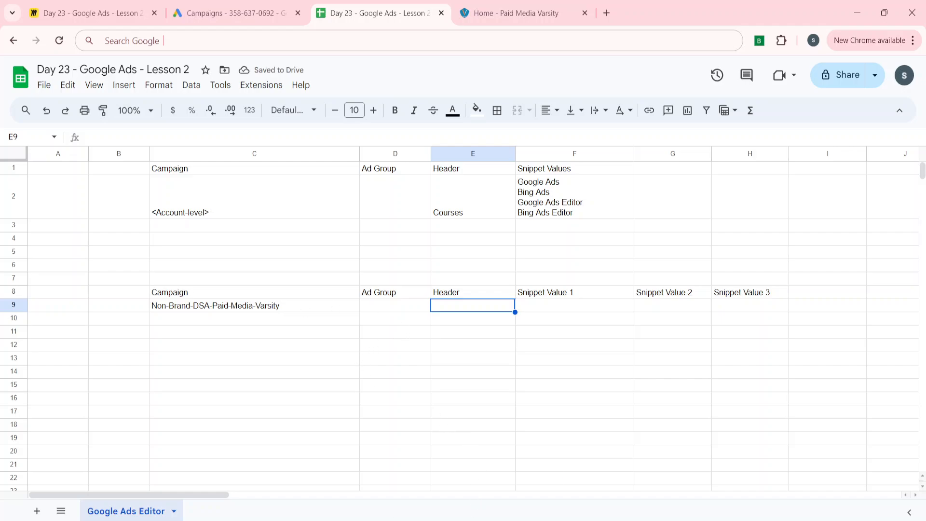
Step: In Google Ads Editor, open the structured snippets and browse the Header options, picking Types
{"action": "key", "text": "alt+Tab"}
{"action": "scroll", "coordinate": [90, 372], "scroll_direction": "down", "scroll_amount": 10}
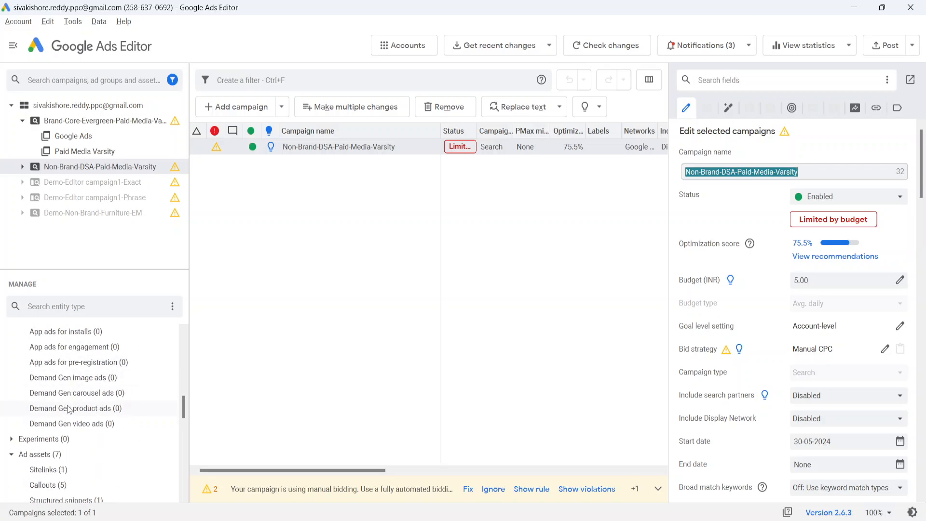
{"action": "scroll", "coordinate": [68, 409], "scroll_direction": "down", "scroll_amount": 3}
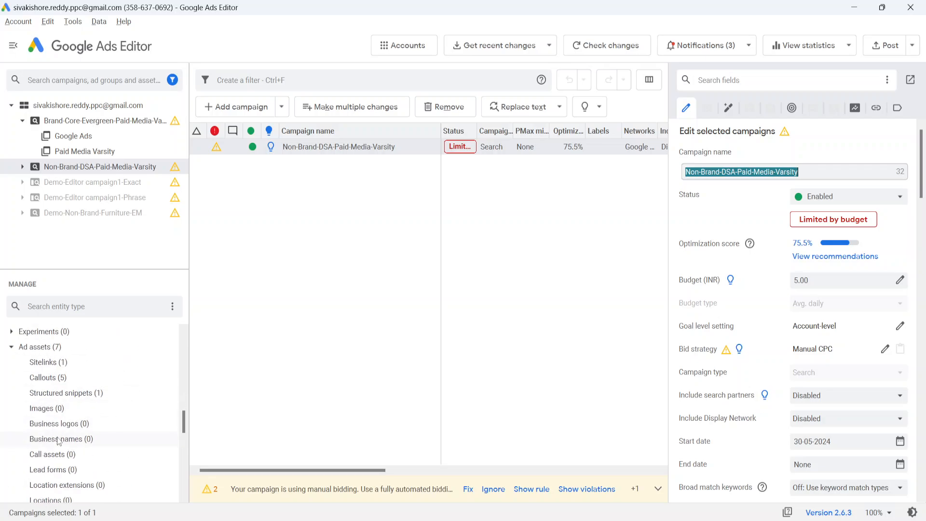
{"action": "left_click", "coordinate": [63, 394]}
{"action": "left_click", "coordinate": [758, 200]}
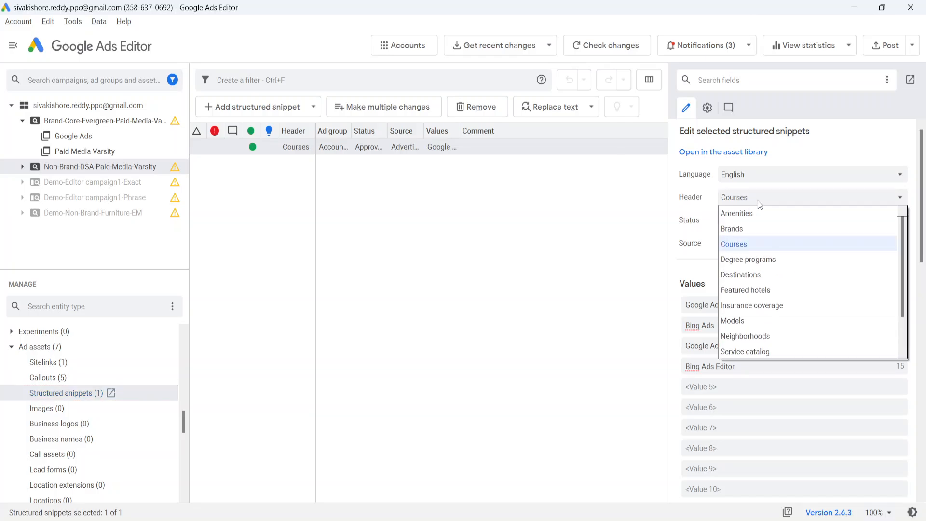
{"action": "scroll", "coordinate": [723, 352], "scroll_direction": "down", "scroll_amount": 1}
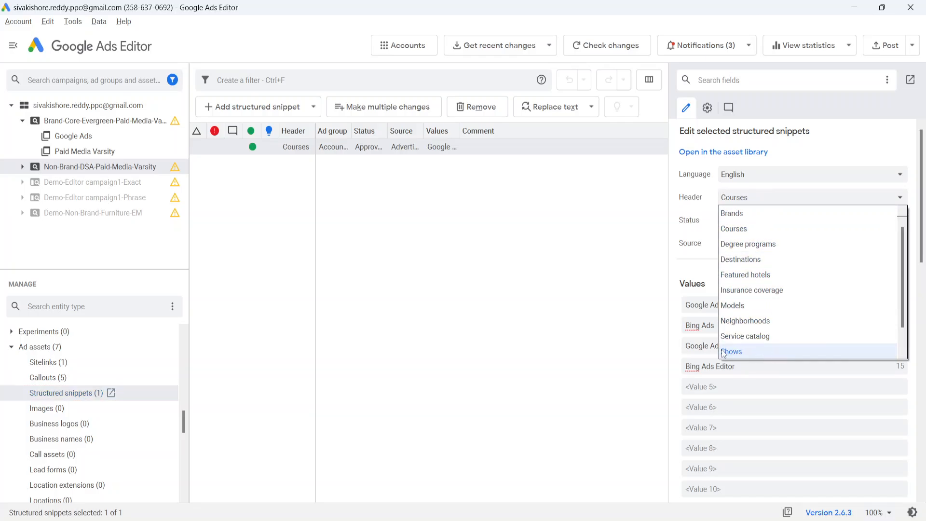
{"action": "scroll", "coordinate": [724, 352], "scroll_direction": "down", "scroll_amount": 1}
{"action": "left_click", "coordinate": [723, 351]}
{"action": "left_click", "coordinate": [748, 198]}
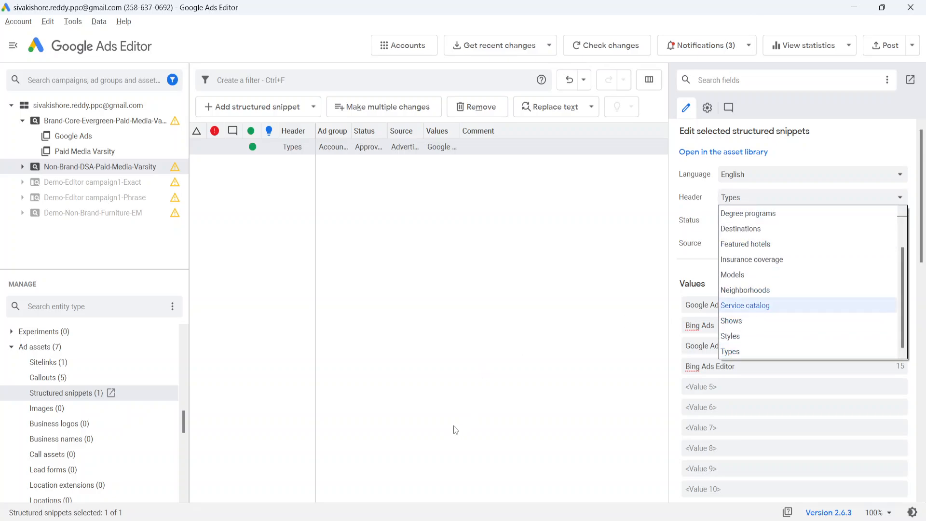
Step: Switch back to the sheet and enter Service Catalog as the header in E9
{"action": "key", "text": "alt+Tab"}
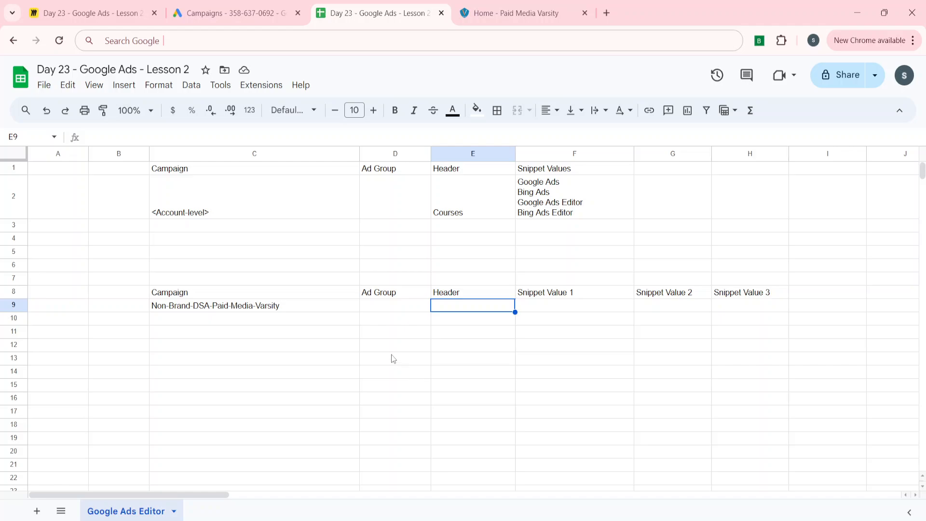
{"action": "type", "text": "1service"}
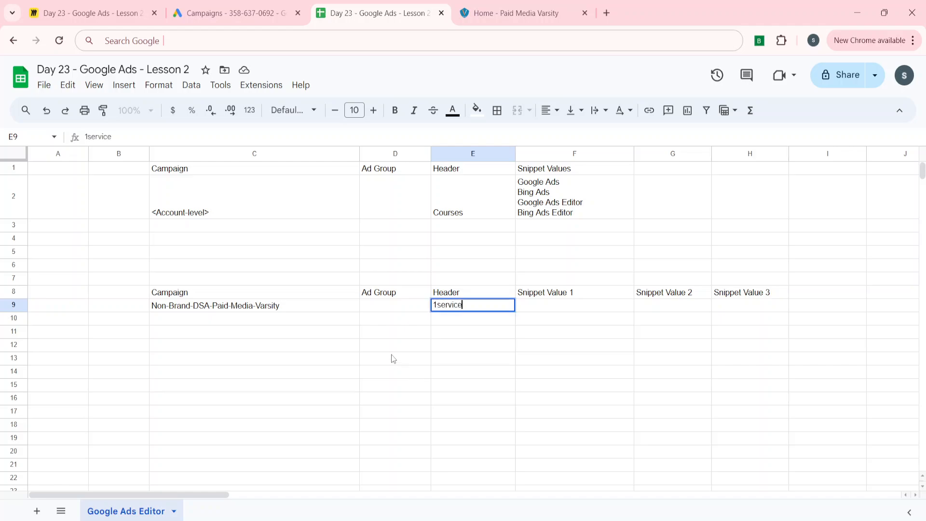
{"action": "type", "text": " C"}
{"action": "key", "text": "BackSpace"}
{"action": "key", "text": "BackSpace"}
{"action": "key", "text": "BackSpace"}
{"action": "key", "text": "BackSpace"}
{"action": "key", "text": "BackSpace"}
{"action": "key", "text": "BackSpace"}
{"action": "key", "text": "BackSpace"}
{"action": "key", "text": "BackSpace"}
{"action": "key", "text": "BackSpace"}
{"action": "type", "text": "Service Cat"}
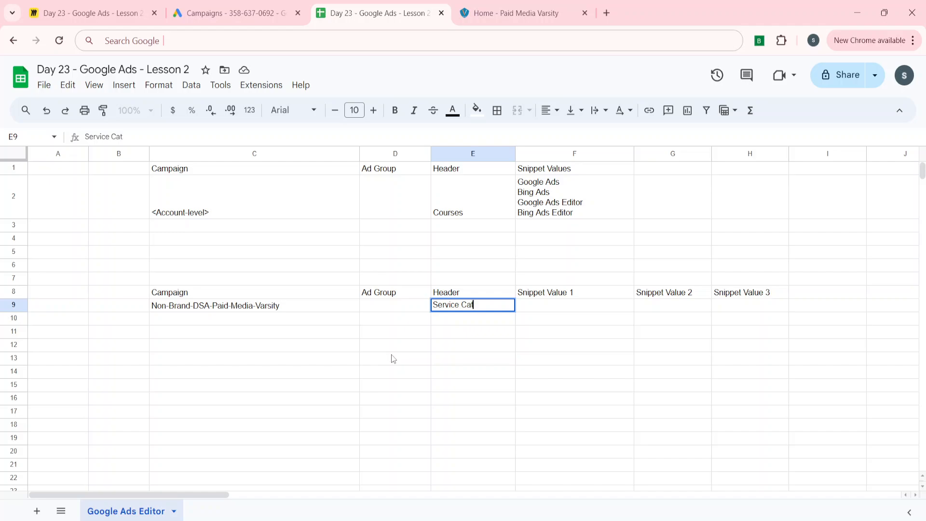
{"action": "type", "text": "o"}
{"action": "type", "text": "log"}
{"action": "key", "text": "Up"}
{"action": "key", "text": "Right"}
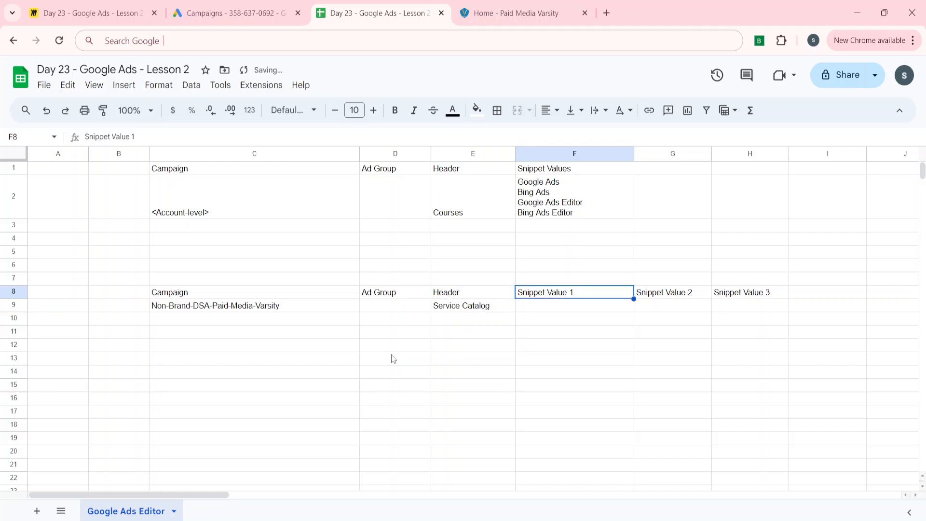
Step: Enter Paid Search, PPC and SA360 as the three snippet values in F9 to H9
{"action": "key", "text": "Down"}
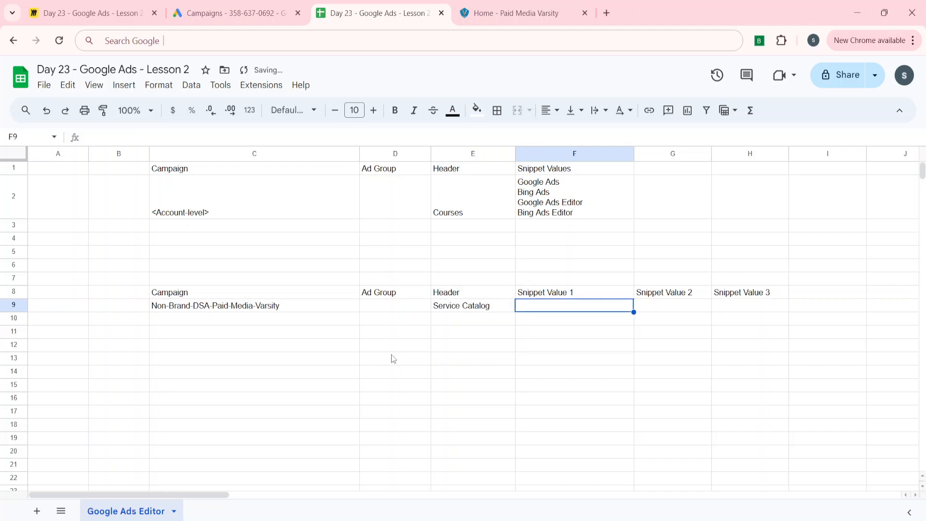
{"action": "type", "text": "G"}
{"action": "key", "text": "BackSpace"}
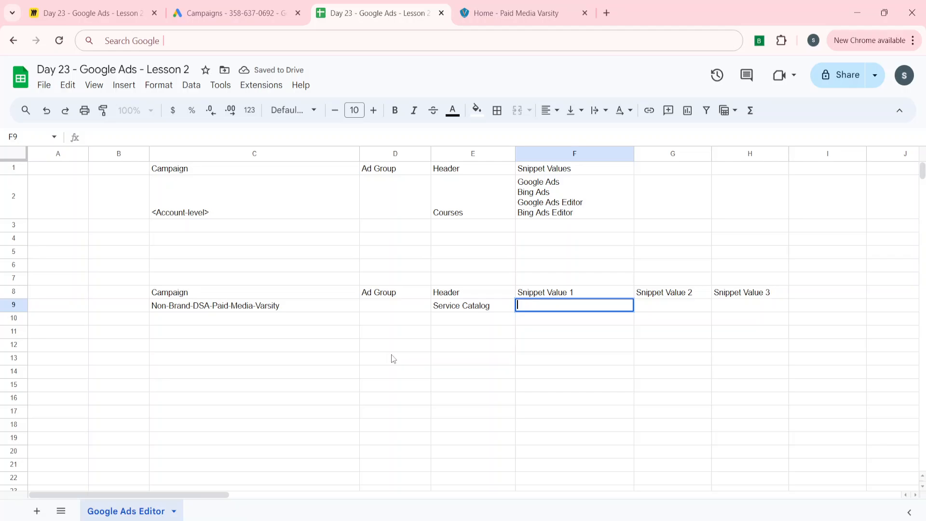
{"action": "type", "text": "Paid SE"}
{"action": "type", "text": "ar"}
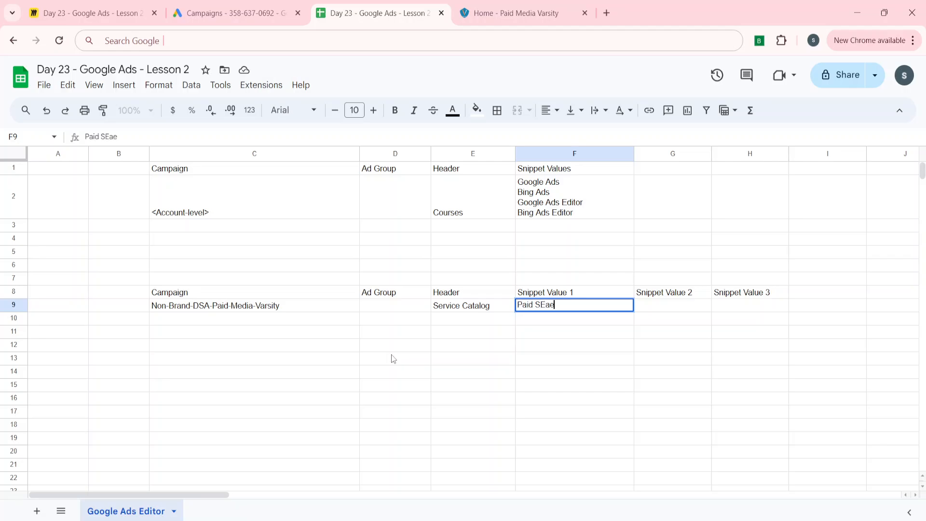
{"action": "key", "text": "BackSpace"}
{"action": "key", "text": "BackSpace"}
{"action": "key", "text": "BackSpace"}
{"action": "type", "text": "earch"}
{"action": "key", "text": "Tab"}
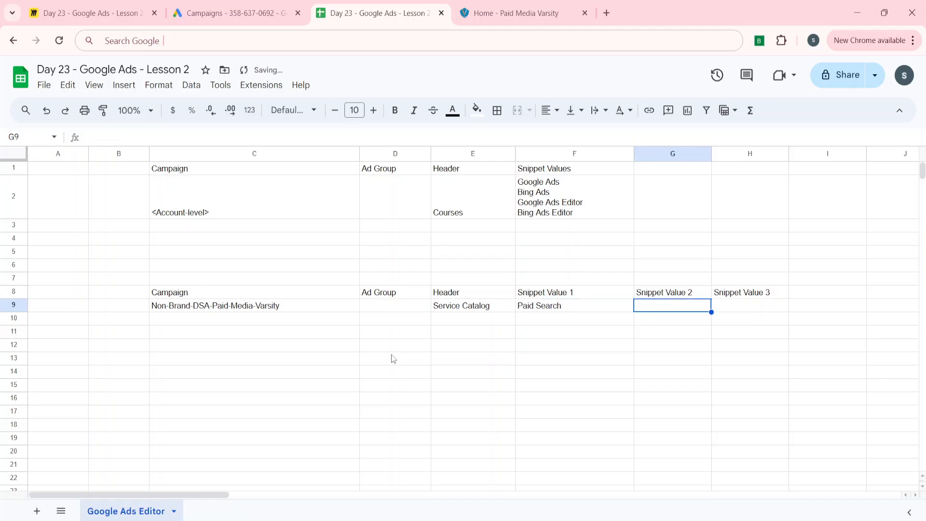
{"action": "type", "text": "PPC"}
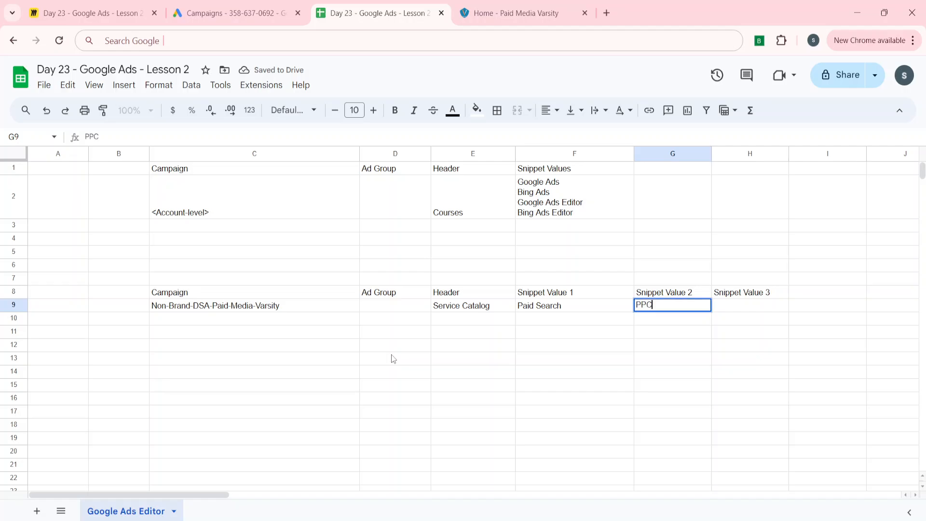
{"action": "key", "text": "Tab"}
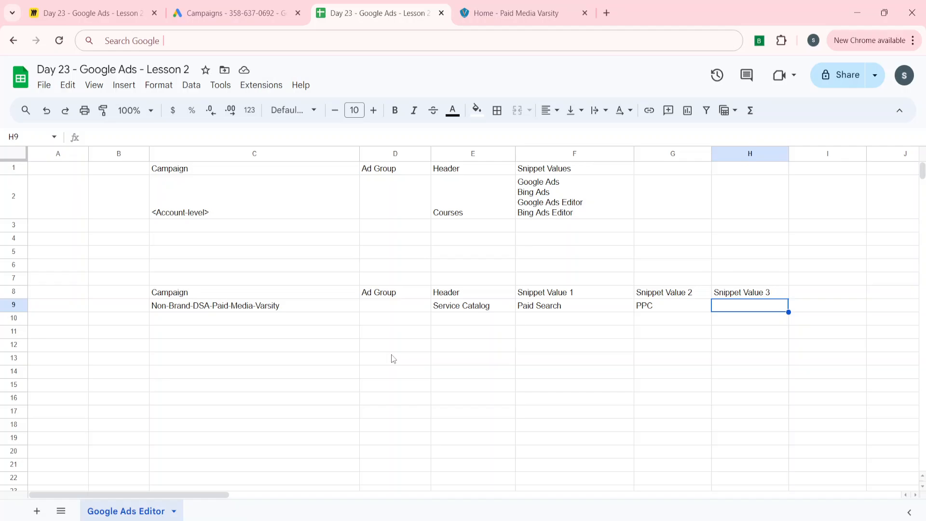
{"action": "type", "text": "S"}
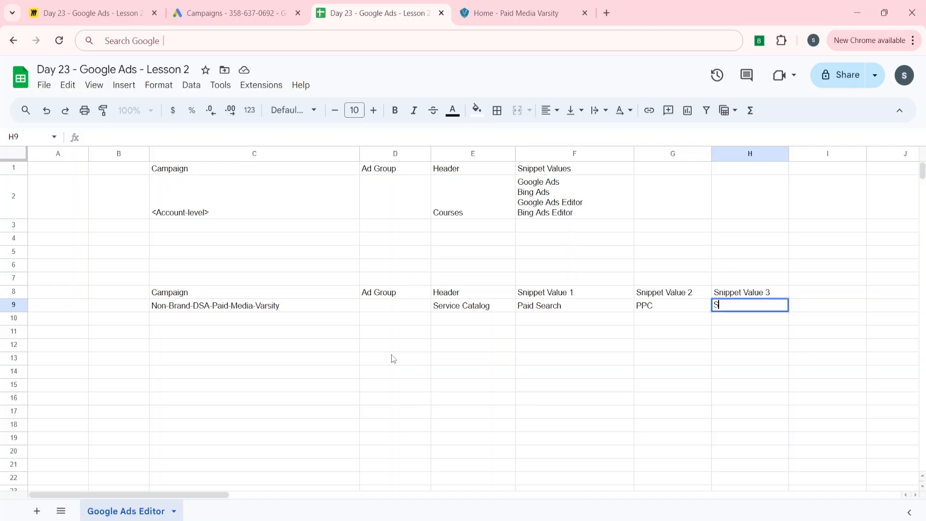
{"action": "type", "text": "A360"}
{"action": "key", "text": "Left"}
{"action": "key", "text": "Left"}
{"action": "key", "text": "Left"}
{"action": "key", "text": "Left"}
{"action": "key", "text": "Left"}
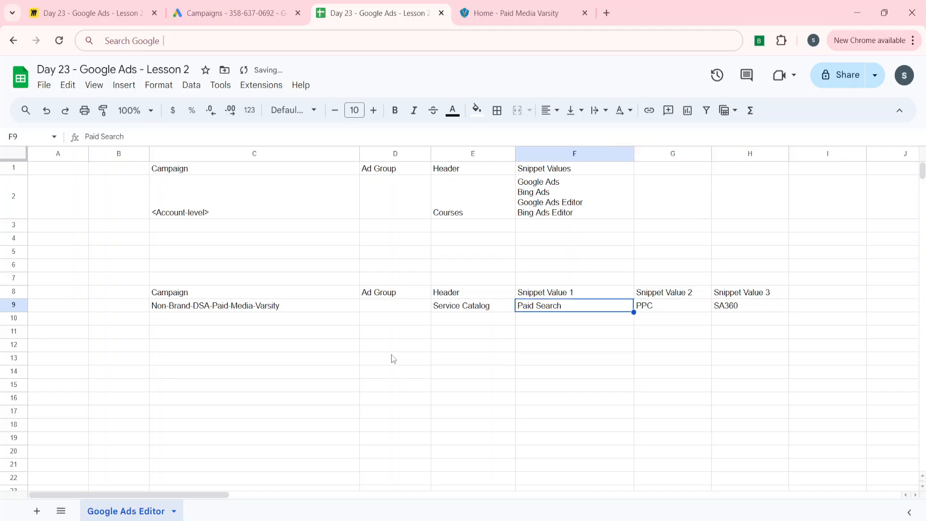
Step: Paste the Non-Brand-DSA-Paid-Media-Varsity campaign name into C10
{"action": "key", "text": "Down"}
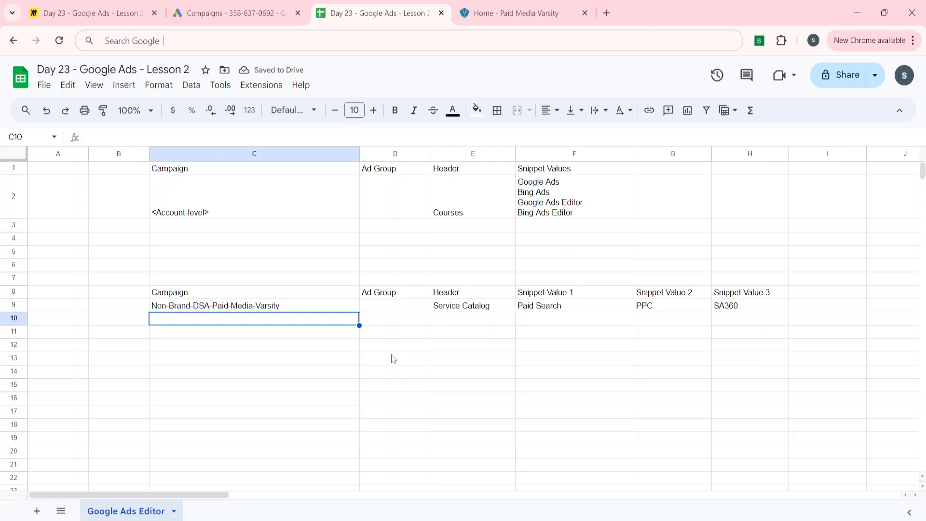
{"action": "type", "text": "Non-Brand-DSA-Paid-Media-Varsity"}
{"action": "key", "text": "Right"}
{"action": "key", "text": "Right"}
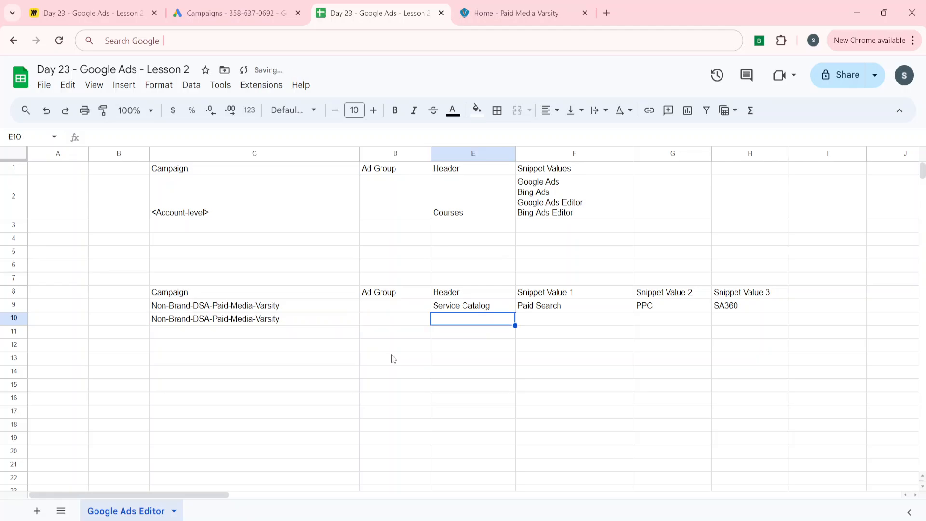
Step: Enter Excel, Google Sheets and Merchent Center in E10 to G10
{"action": "type", "text": "Excel"}
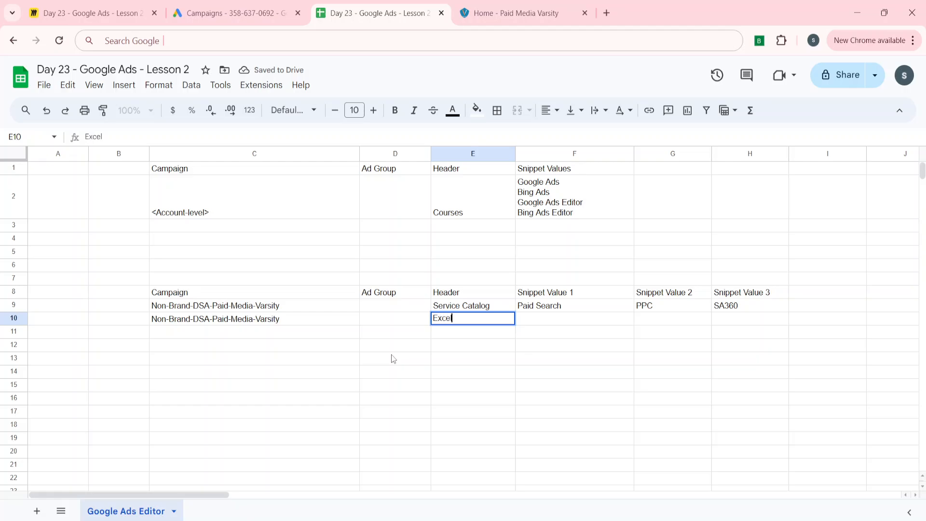
{"action": "key", "text": "Tab"}
{"action": "type", "text": "Goo"}
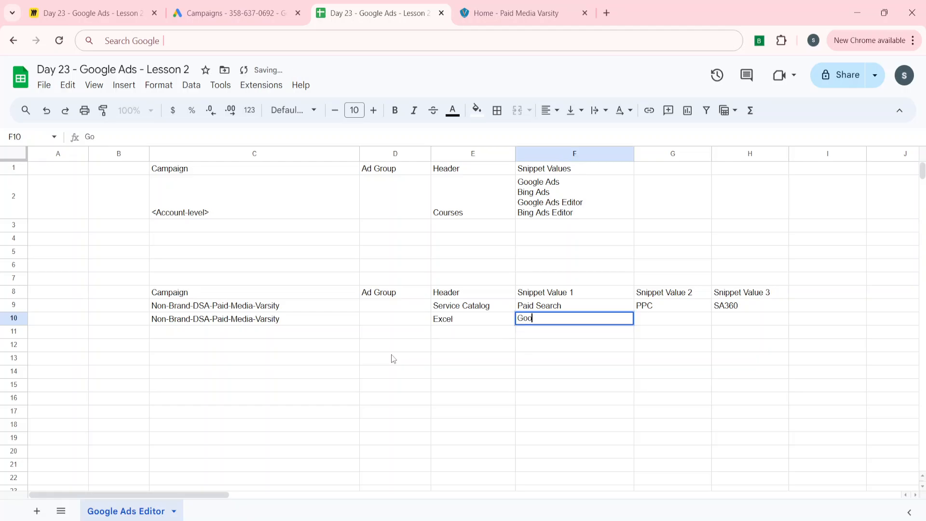
{"action": "type", "text": "gle Sheets"}
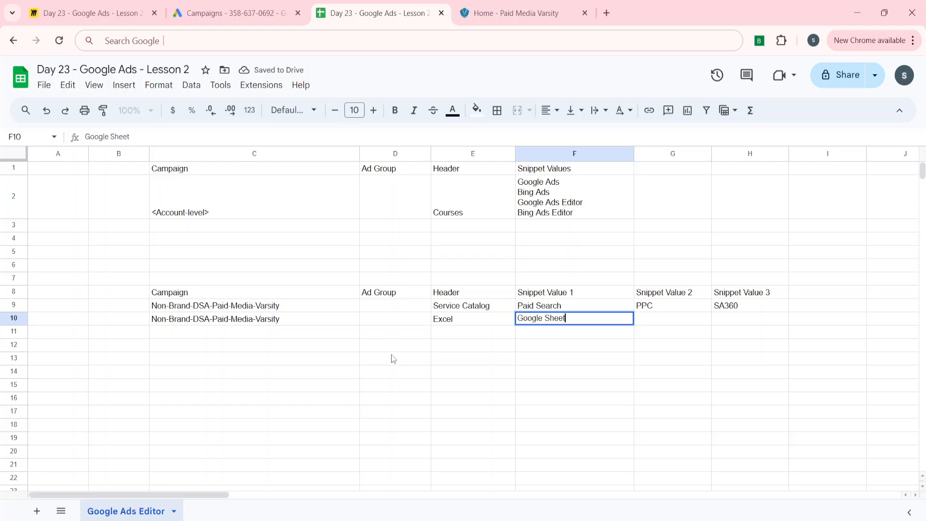
{"action": "key", "text": "Tab"}
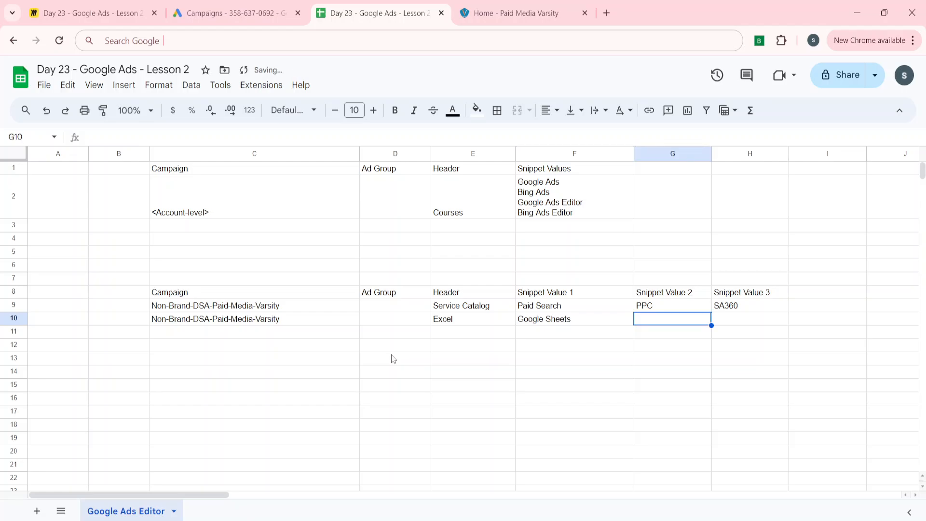
{"action": "type", "text": "Mercheemt"}
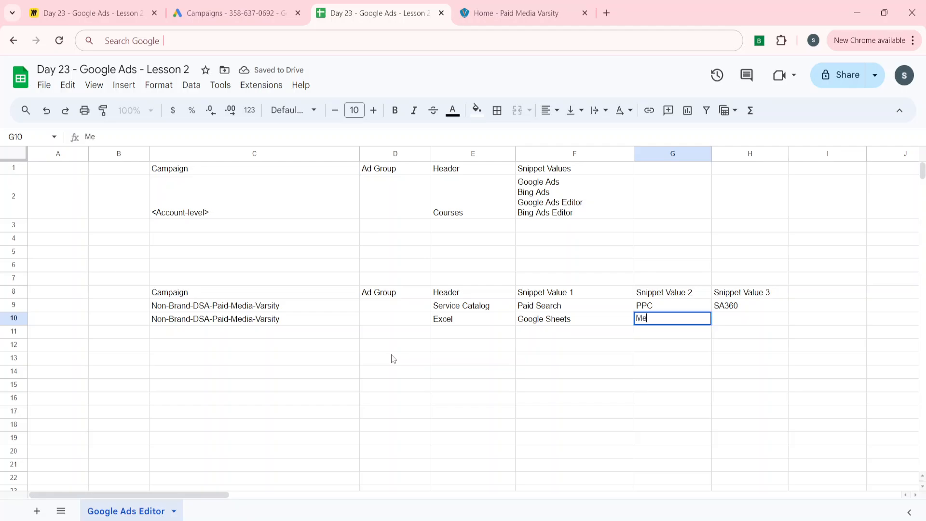
{"action": "key", "text": "BackSpace"}
{"action": "key", "text": "BackSpace"}
{"action": "key", "text": "BackSpace"}
{"action": "type", "text": "mt"}
{"action": "key", "text": "BackSpace"}
{"action": "key", "text": "BackSpace"}
{"action": "type", "text": "nt Cemt"}
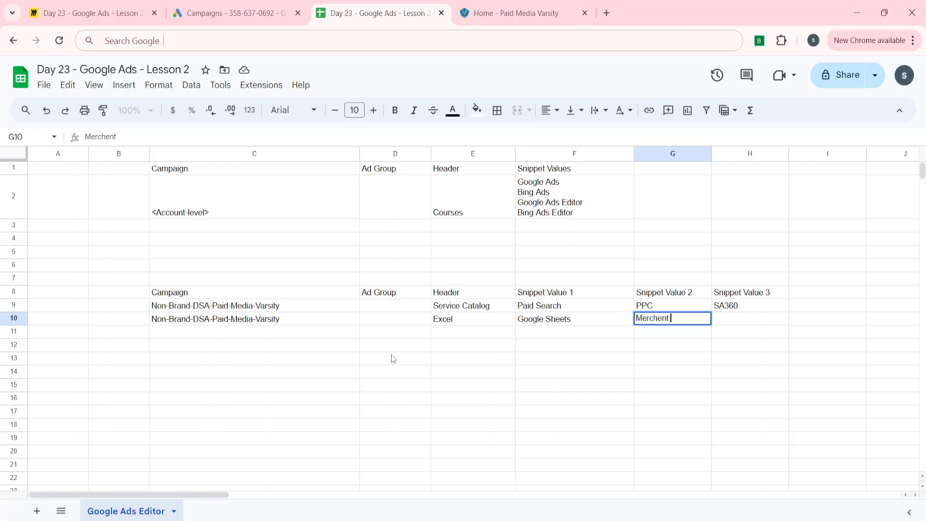
{"action": "key", "text": "BackSpace"}
{"action": "key", "text": "BackSpace"}
{"action": "key", "text": "BackSpace"}
{"action": "type", "text": "enter"}
Step: Move the three row-10 values one column right so they sit in F10 to H10
{"action": "key", "text": "shift+Left"}
{"action": "key", "text": "shift+Left"}
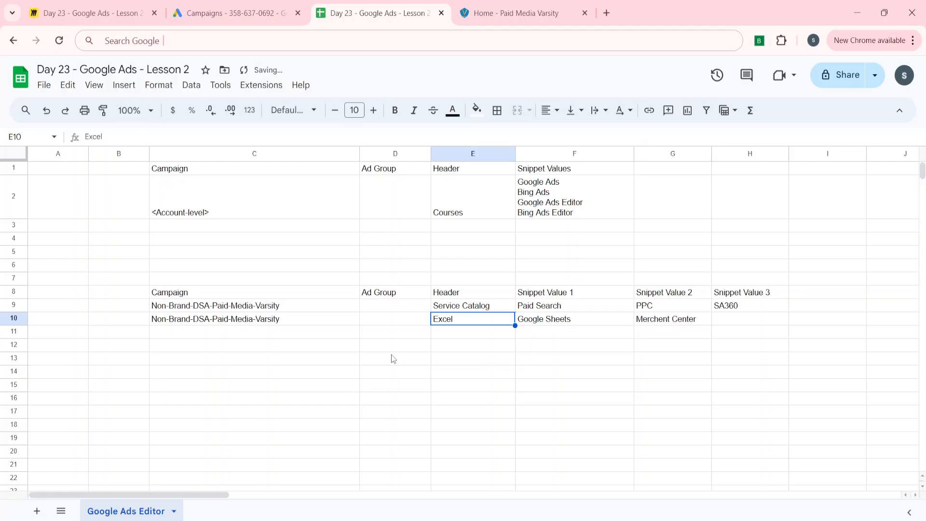
{"action": "key", "text": "ctrl+x"}
{"action": "key", "text": "Right"}
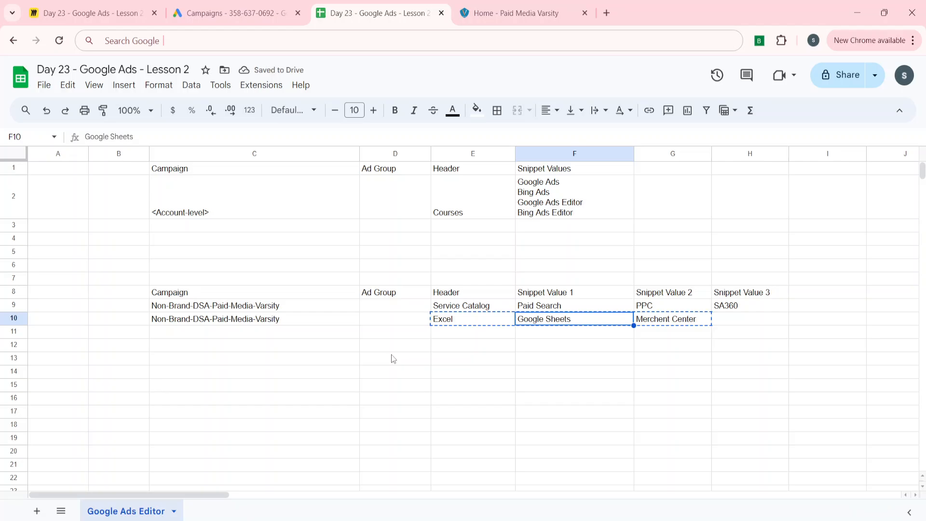
{"action": "key", "text": "ctrl+v"}
{"action": "key", "text": "Left"}
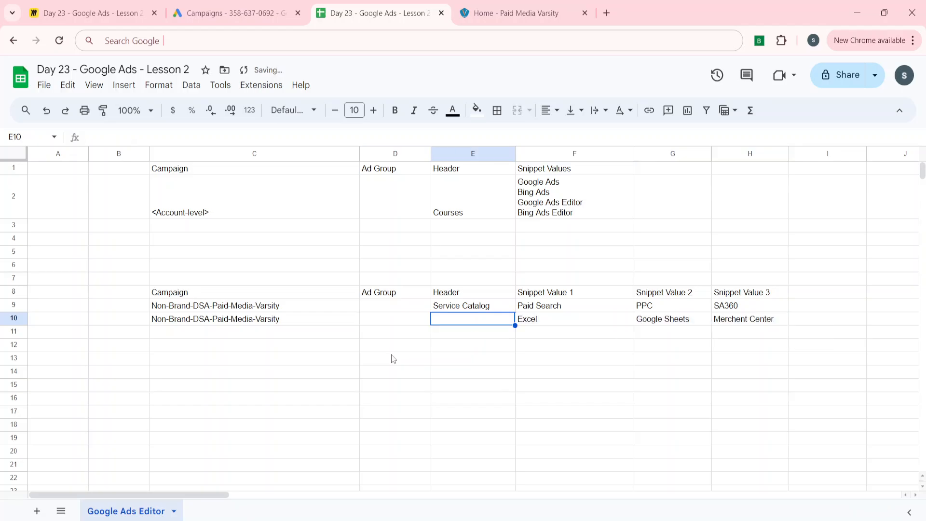
Step: Fill the Service Catalog header down into E10
{"action": "key", "text": "ctrl+d"}
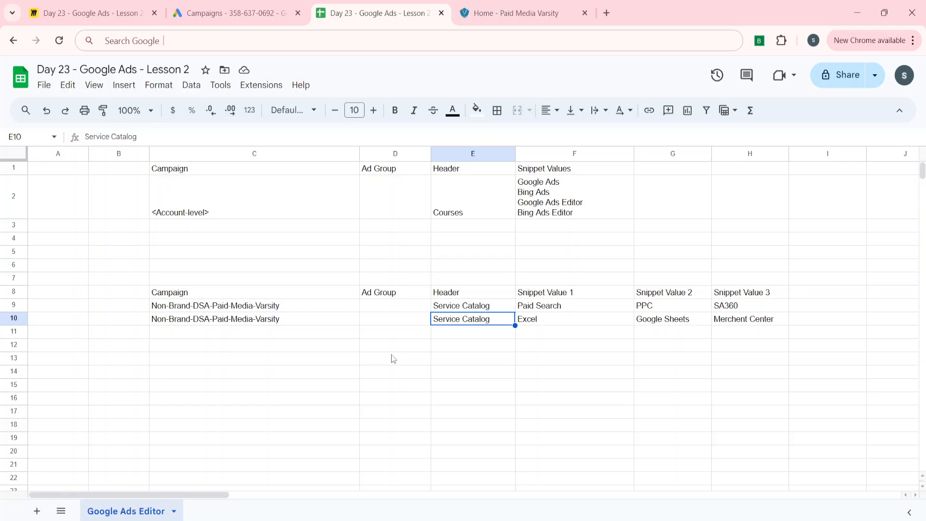
{"action": "key", "text": "Right"}
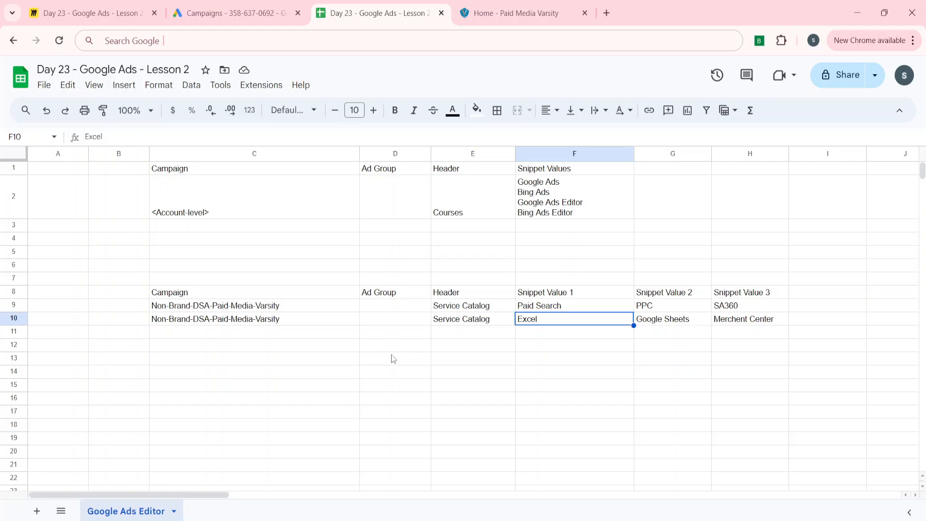
{"action": "key", "text": "Right"}
{"action": "key", "text": "Up"}
{"action": "key", "text": "Right"}
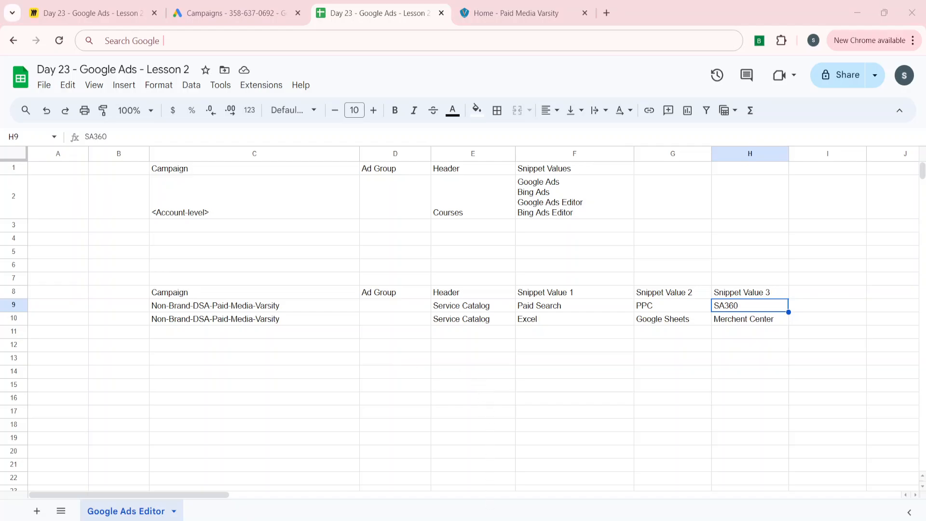
Step: In Google Ads Editor, test the snippet value length limit by typing a long string of f's into the fifth value field
{"action": "key", "text": "alt+Tab"}
{"action": "left_click", "coordinate": [714, 390]}
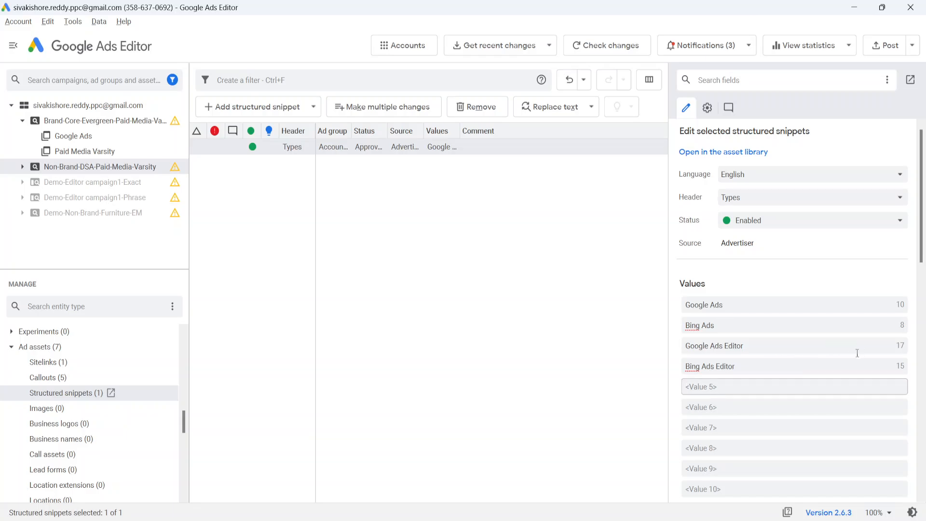
{"action": "type", "text": "ffffffffffffffffffffffffffffffffff"}
{"action": "key", "text": "BackSpace"}
{"action": "key", "text": "BackSpace"}
{"action": "key", "text": "BackSpace"}
{"action": "key", "text": "BackSpace"}
{"action": "key", "text": "BackSpace"}
{"action": "key", "text": "BackSpace"}
{"action": "key", "text": "BackSpace"}
{"action": "key", "text": "BackSpace"}
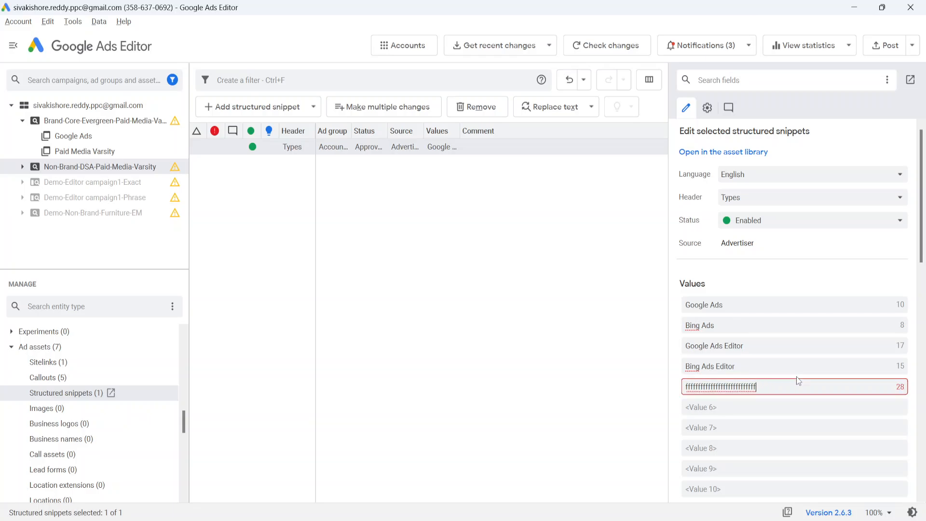
{"action": "key", "text": "BackSpace"}
{"action": "key", "text": "BackSpace"}
{"action": "key", "text": "BackSpace"}
{"action": "key", "text": "BackSpace"}
{"action": "key", "text": "BackSpace"}
{"action": "key", "text": "BackSpace"}
{"action": "key", "text": "BackSpace"}
{"action": "key", "text": "BackSpace"}
{"action": "key", "text": "BackSpace"}
{"action": "key", "text": "BackSpace"}
{"action": "key", "text": "BackSpace"}
{"action": "key", "text": "BackSpace"}
{"action": "key", "text": "BackSpace"}
{"action": "key", "text": "BackSpace"}
{"action": "key", "text": "BackSpace"}
{"action": "key", "text": "BackSpace"}
{"action": "key", "text": "BackSpace"}
{"action": "key", "text": "BackSpace"}
{"action": "key", "text": "BackSpace"}
{"action": "key", "text": "BackSpace"}
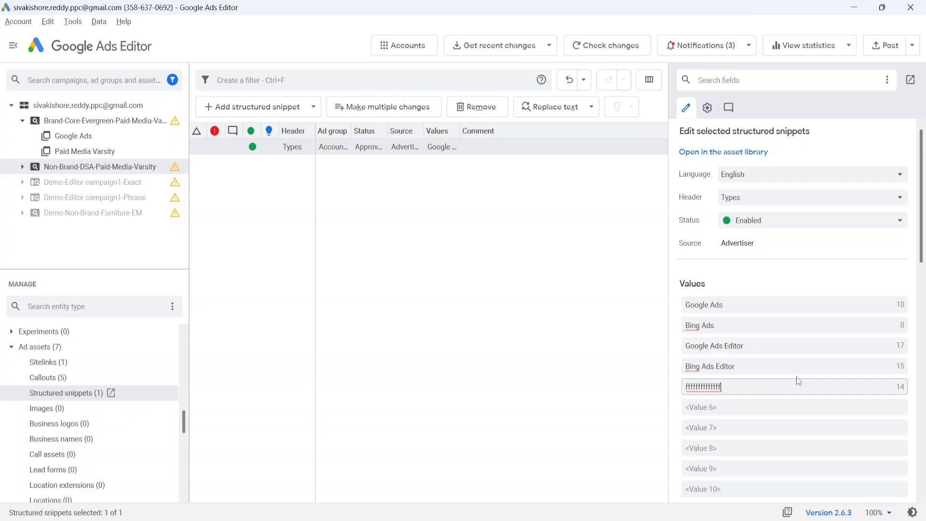
{"action": "left_click", "coordinate": [552, 376]}
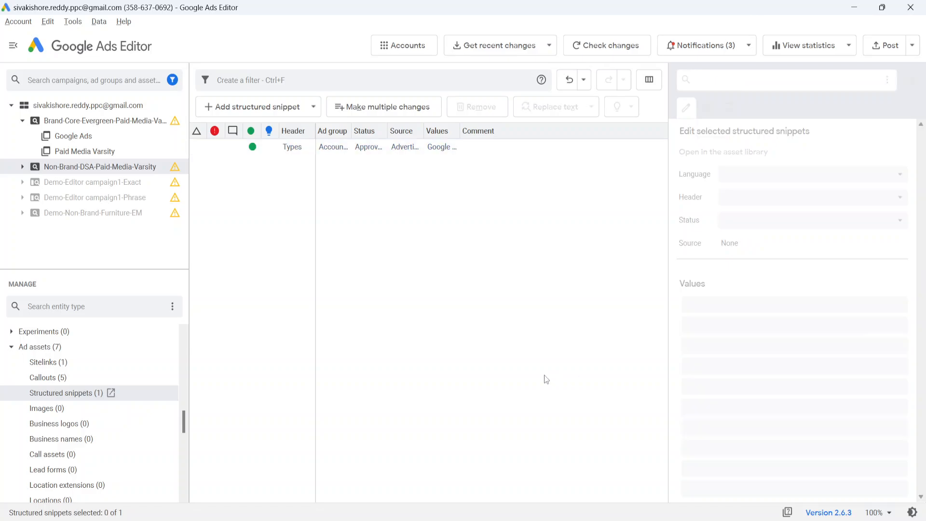
Step: Back in the sheet, check the length of Merchent Center with a LEN formula in I10, then clear it
{"action": "key", "text": "alt+Tab"}
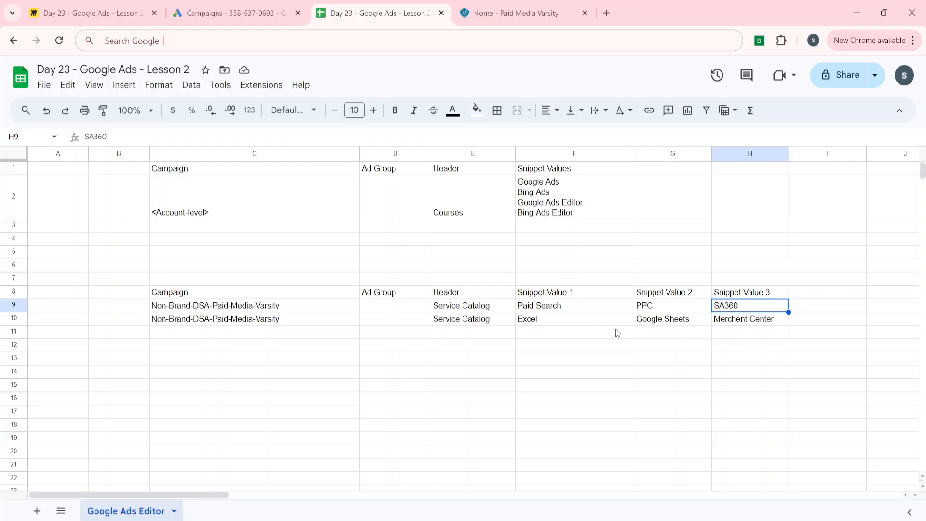
{"action": "key", "text": "Down"}
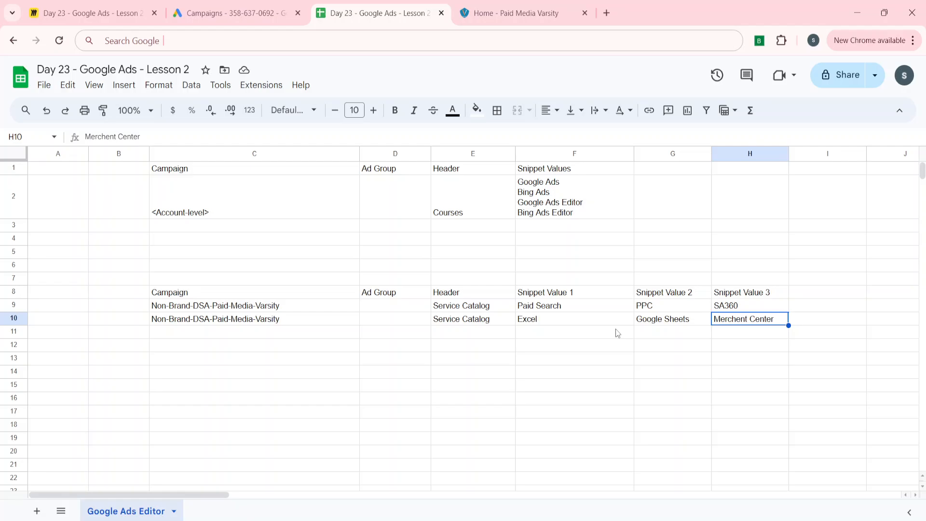
{"action": "key", "text": "Right"}
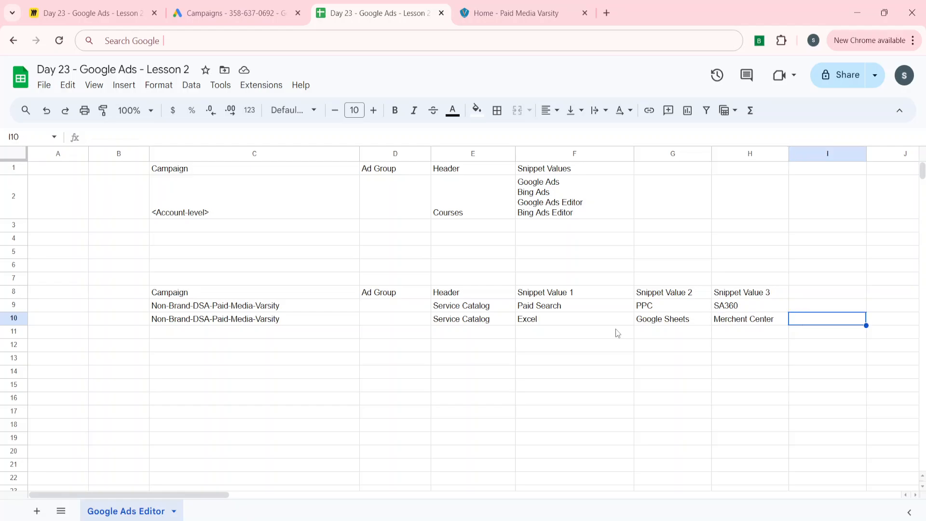
{"action": "type", "text": "="}
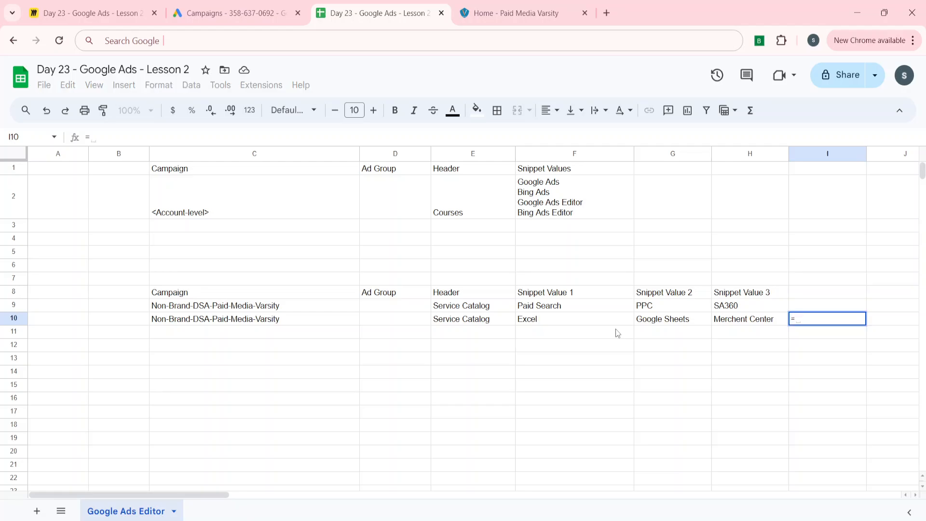
{"action": "type", "text": "len"}
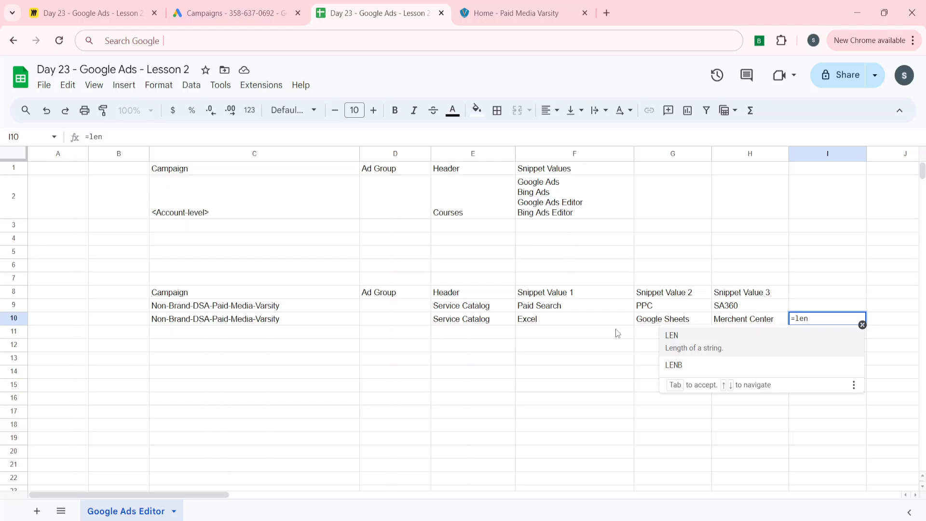
{"action": "key", "text": "Tab"}
{"action": "key", "text": "Left"}
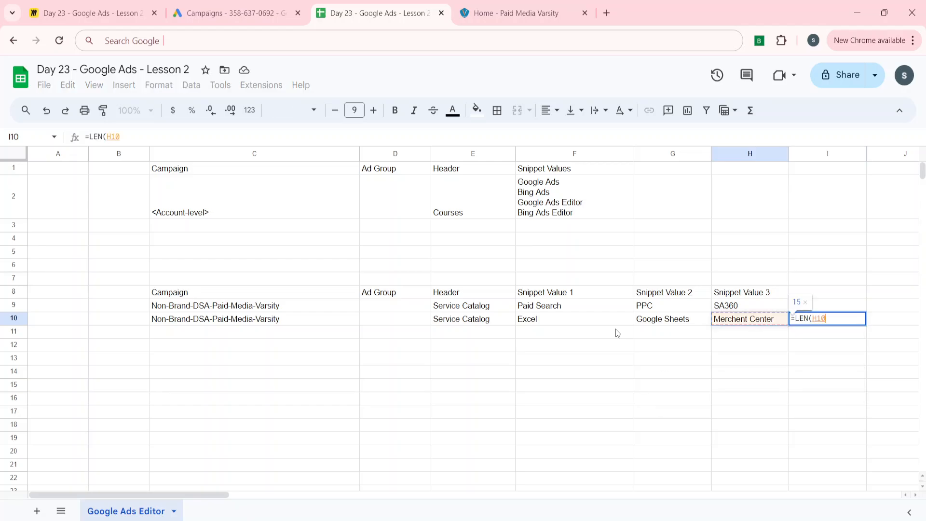
{"action": "key", "text": "Return"}
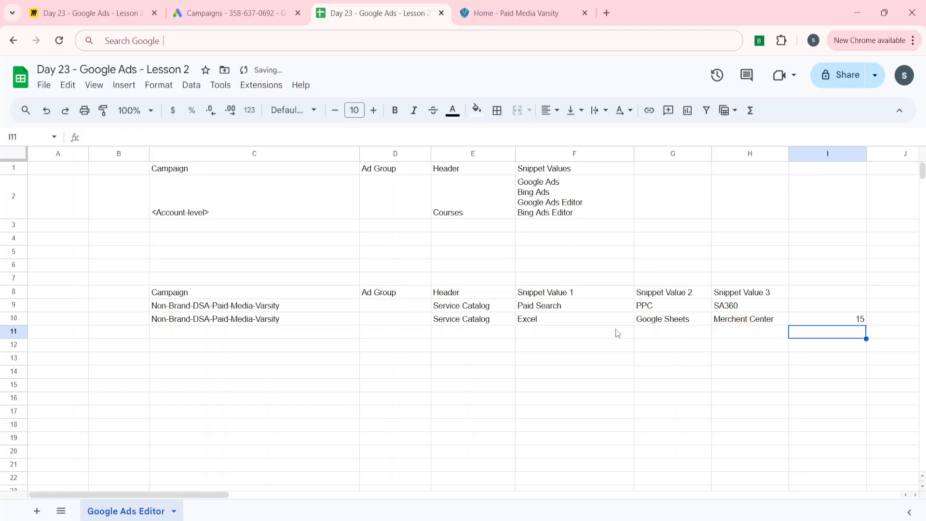
{"action": "key", "text": "Up"}
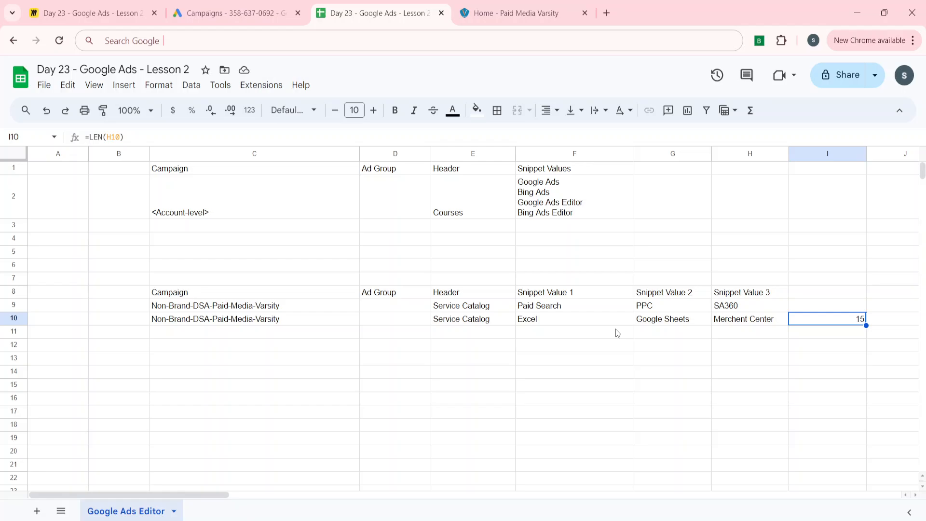
{"action": "key", "text": "Delete"}
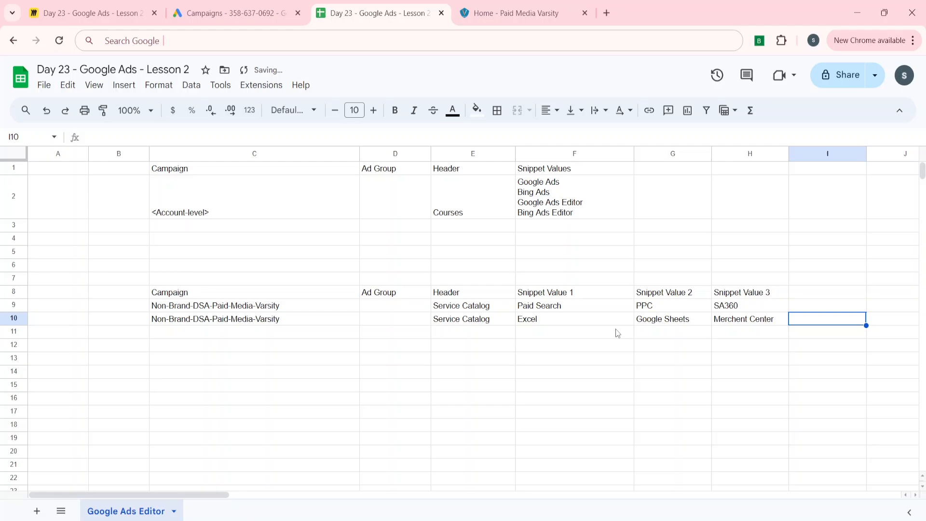
{"action": "key", "text": "Up"}
{"action": "key", "text": "Left"}
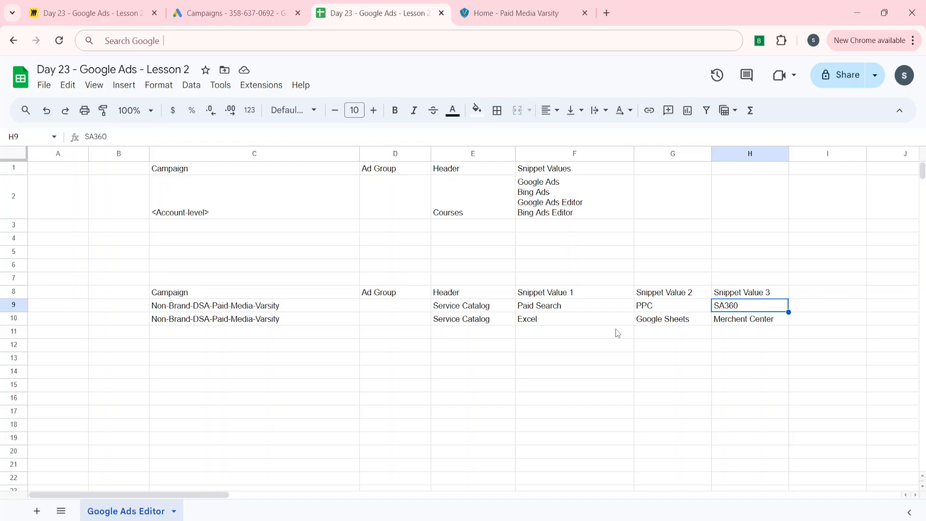
Step: Copy the snippet table from C8 to H10, including headers and both Service Catalog rows
{"action": "key", "text": "Left"}
{"action": "key", "text": "Left"}
{"action": "key", "text": "Up"}
{"action": "key", "text": "Up"}
{"action": "key", "text": "Up"}
{"action": "key", "text": "Up"}
{"action": "key", "text": "Up"}
{"action": "key", "text": "Up"}
{"action": "key", "text": "Up"}
{"action": "key", "text": "Up"}
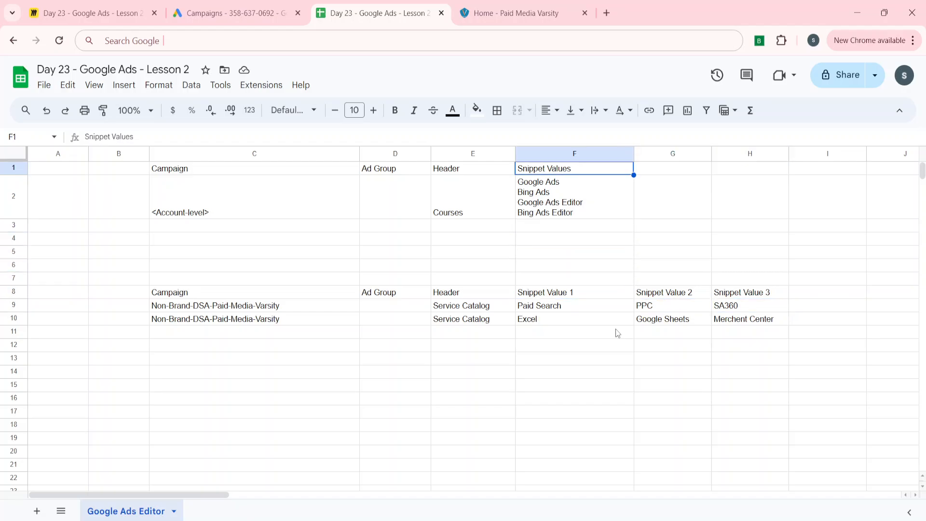
{"action": "key", "text": "Down"}
{"action": "key", "text": "Down"}
{"action": "key", "text": "Down"}
{"action": "key", "text": "Down"}
{"action": "key", "text": "Down"}
{"action": "key", "text": "Down"}
{"action": "key", "text": "Down"}
{"action": "key", "text": "Down"}
{"action": "key", "text": "Right"}
{"action": "key", "text": "Right"}
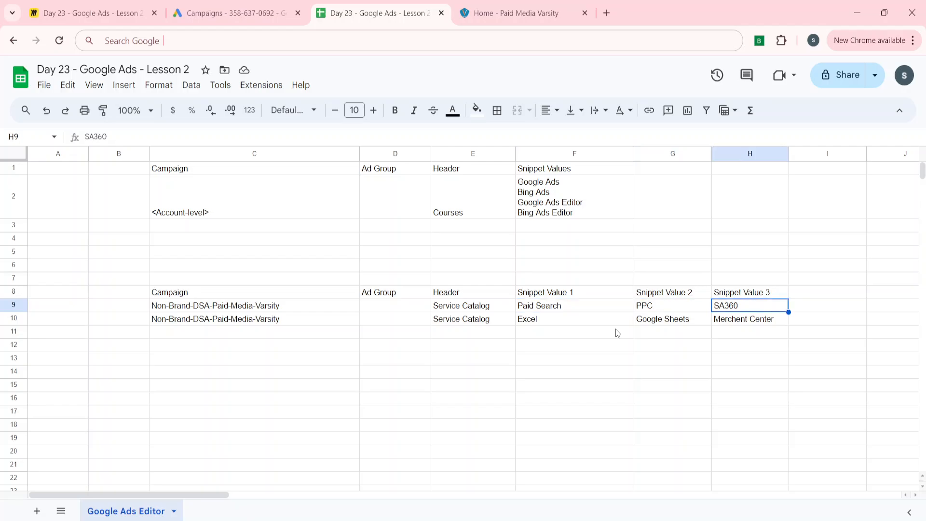
{"action": "key", "text": "Left"}
{"action": "key", "text": "Left"}
{"action": "key", "text": "Left"}
{"action": "key", "text": "Left"}
{"action": "key", "text": "Up"}
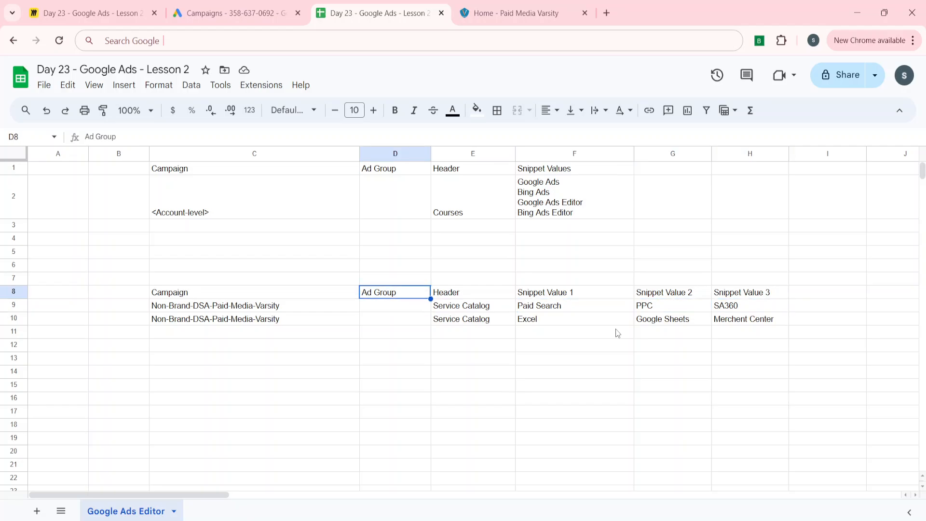
{"action": "key", "text": "Left"}
{"action": "key", "text": "ctrl+shift+Right"}
{"action": "key", "text": "ctrl+shift+Down"}
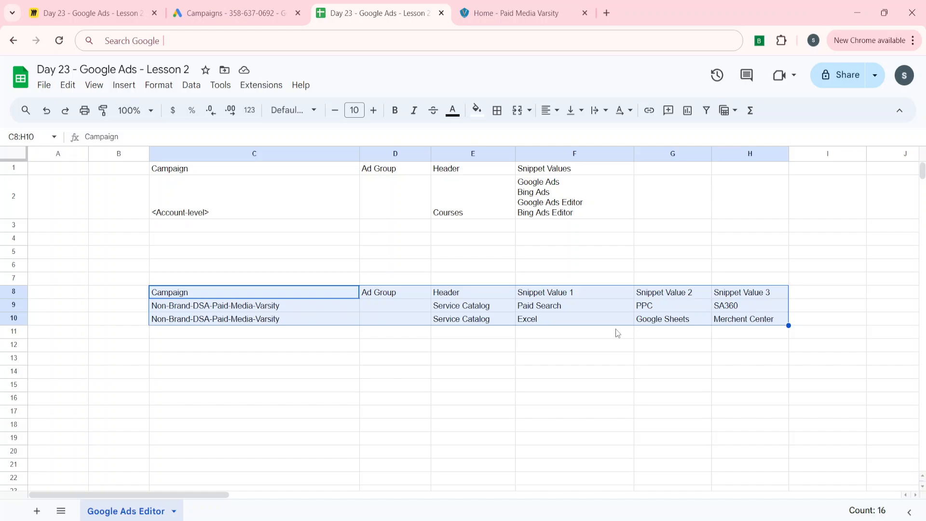
{"action": "key", "text": "ctrl+c"}
Step: In Google Ads Editor, bulk-paste the copied rows as structured snippets with campaign columns, map the first value column to Snippet Values, and process
{"action": "key", "text": "alt+Tab"}
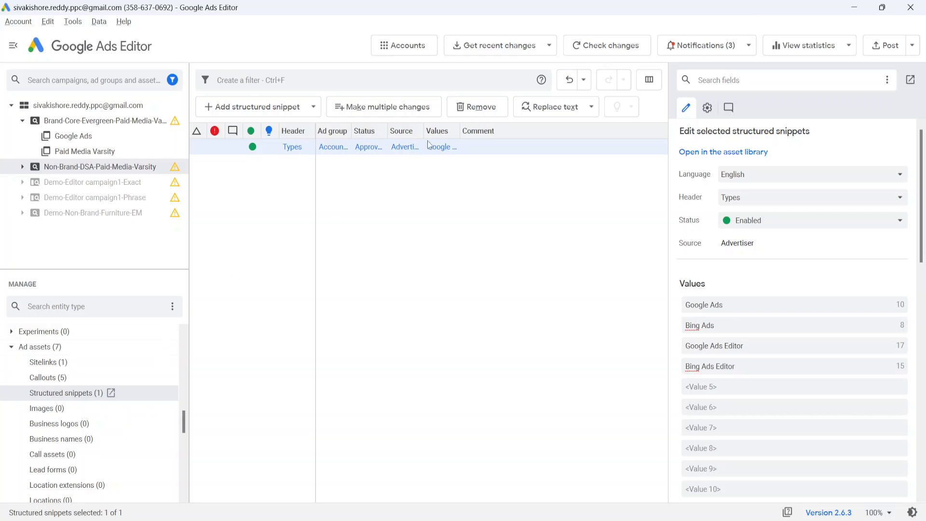
{"action": "left_click", "coordinate": [384, 108]}
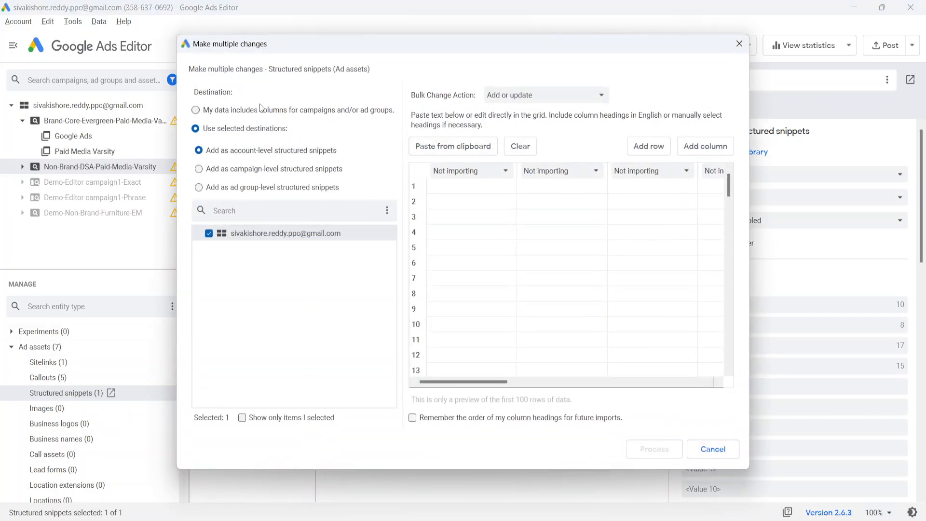
{"action": "left_click", "coordinate": [318, 107]}
{"action": "left_click", "coordinate": [447, 185]}
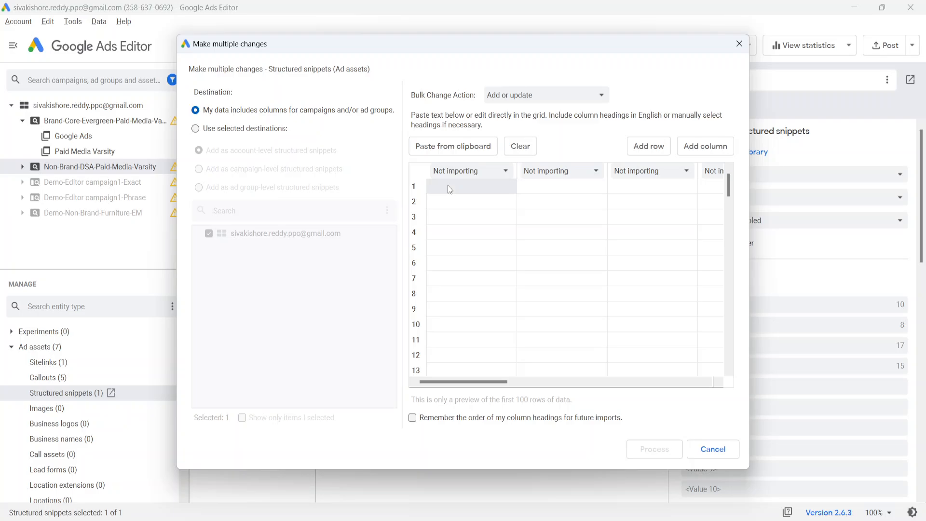
{"action": "key", "text": "ctrl+v"}
{"action": "scroll", "coordinate": [594, 223], "scroll_direction": "right", "scroll_amount": 5}
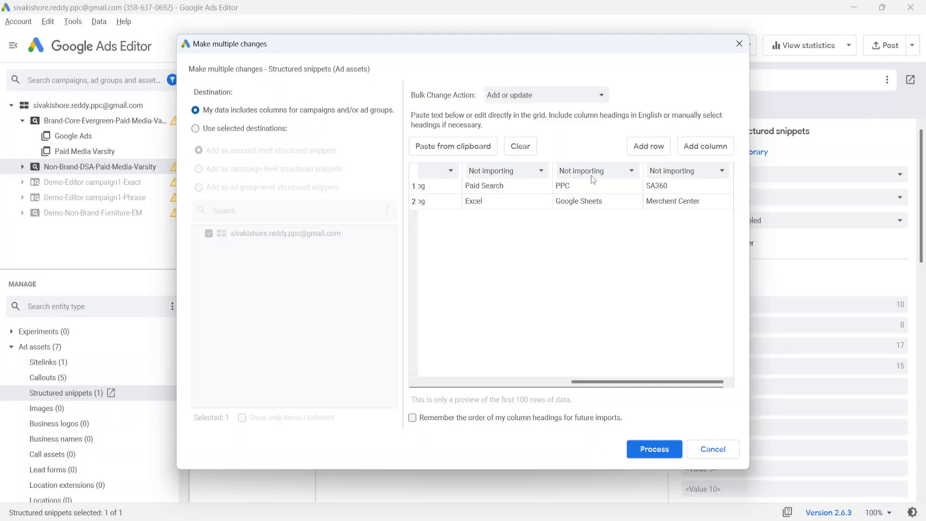
{"action": "left_click", "coordinate": [510, 169]}
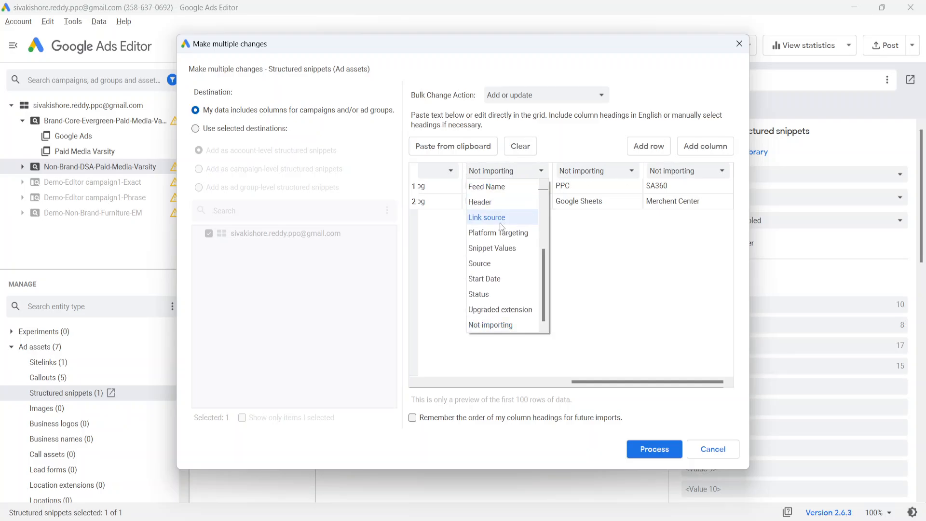
{"action": "left_click", "coordinate": [495, 248]}
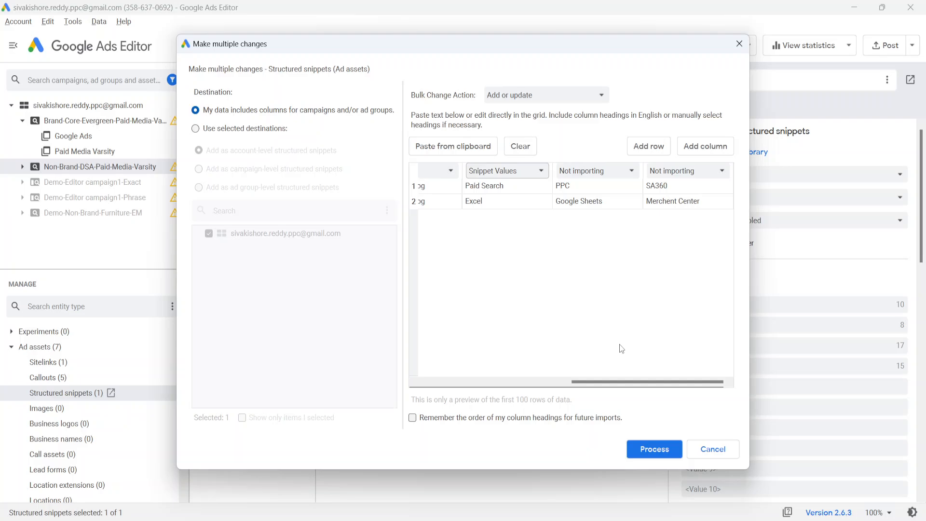
{"action": "left_click", "coordinate": [641, 450]}
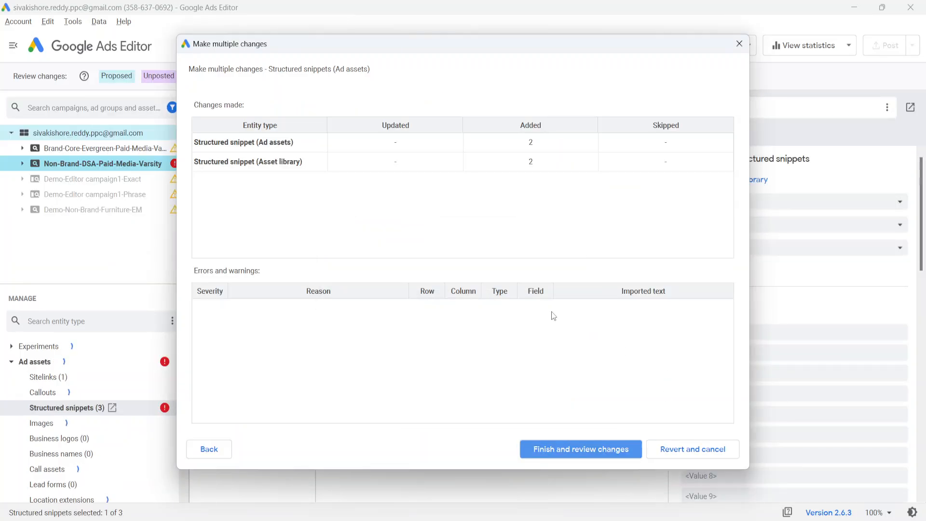
Step: Finish and review the imported structured snippets, then reject the proposed changes
{"action": "left_click", "coordinate": [560, 450]}
{"action": "left_click", "coordinate": [357, 192]}
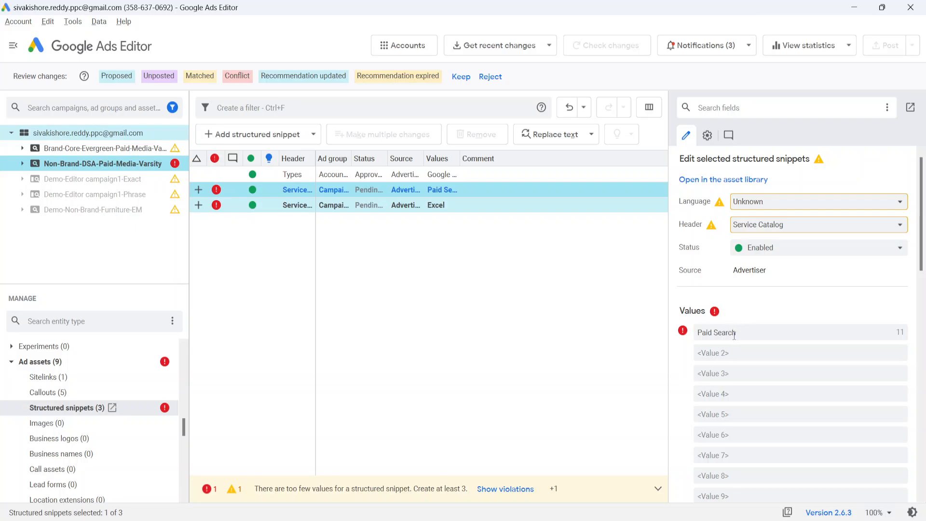
{"action": "left_click", "coordinate": [489, 78]}
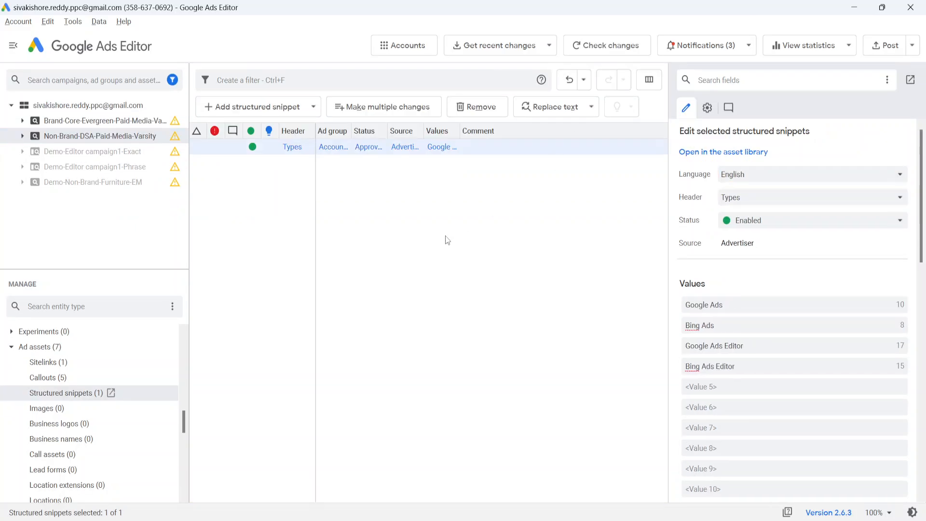
Step: Back in the sheet, compare the multi-line snippet values in F2 with the separate value columns in rows 9 and 10
{"action": "key", "text": "alt+Tab"}
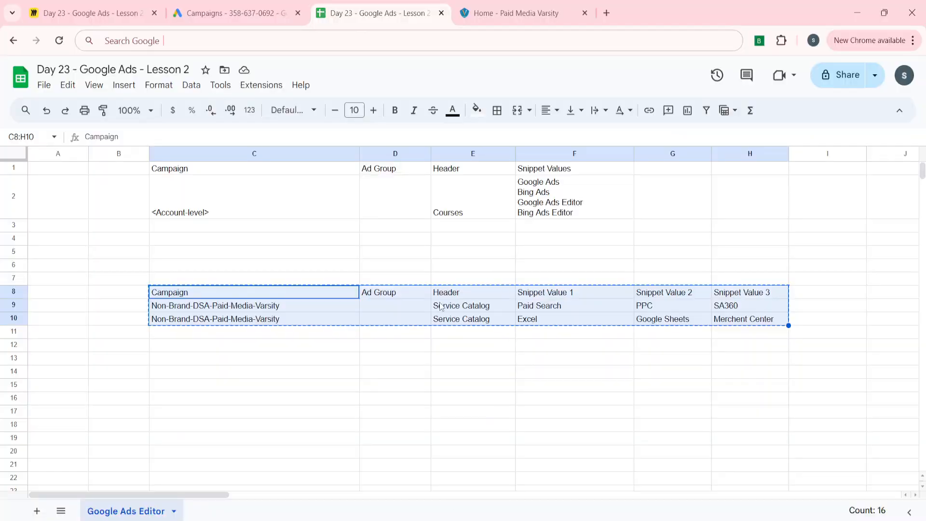
{"action": "left_click", "coordinate": [587, 310]}
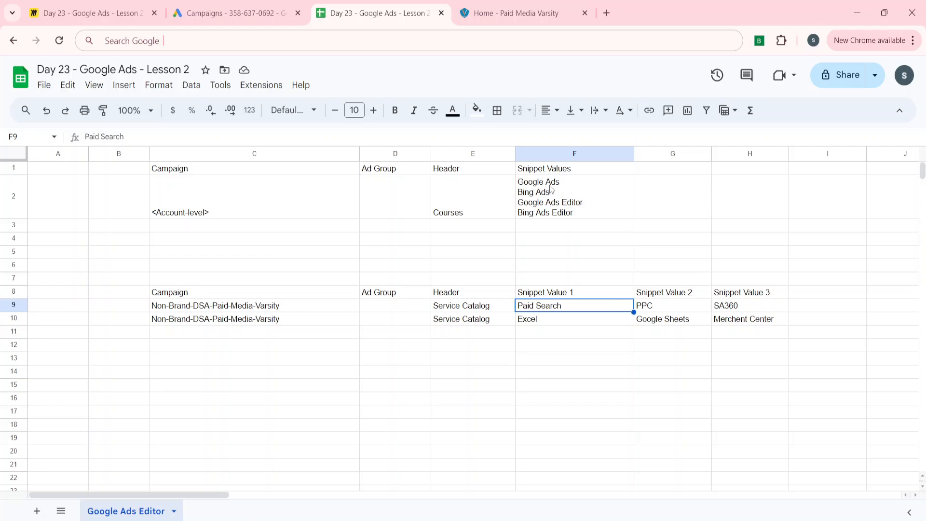
{"action": "left_click", "coordinate": [534, 195]}
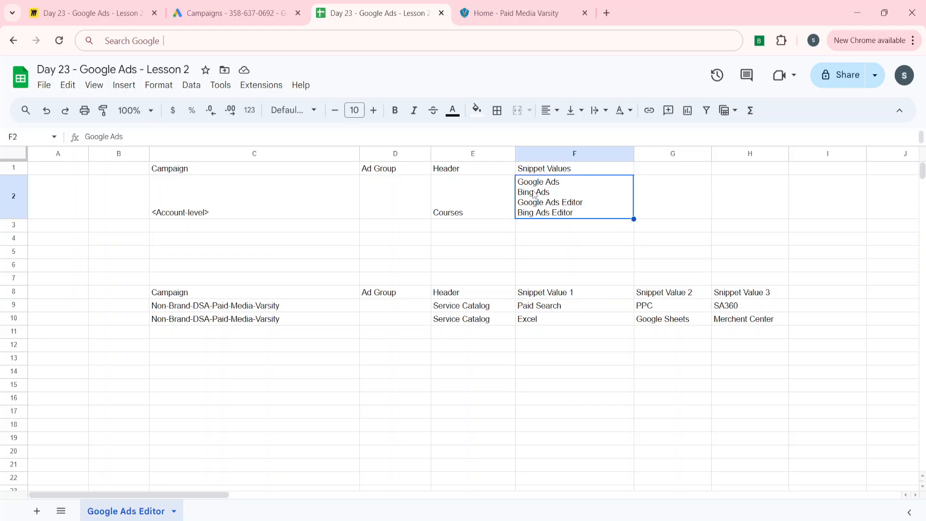
{"action": "key", "text": "Left"}
{"action": "key", "text": "Left"}
{"action": "key", "text": "Down"}
{"action": "key", "text": "Down"}
{"action": "key", "text": "Down"}
{"action": "key", "text": "Down"}
{"action": "key", "text": "Down"}
{"action": "key", "text": "Right"}
{"action": "key", "text": "Right"}
{"action": "key", "text": "Right"}
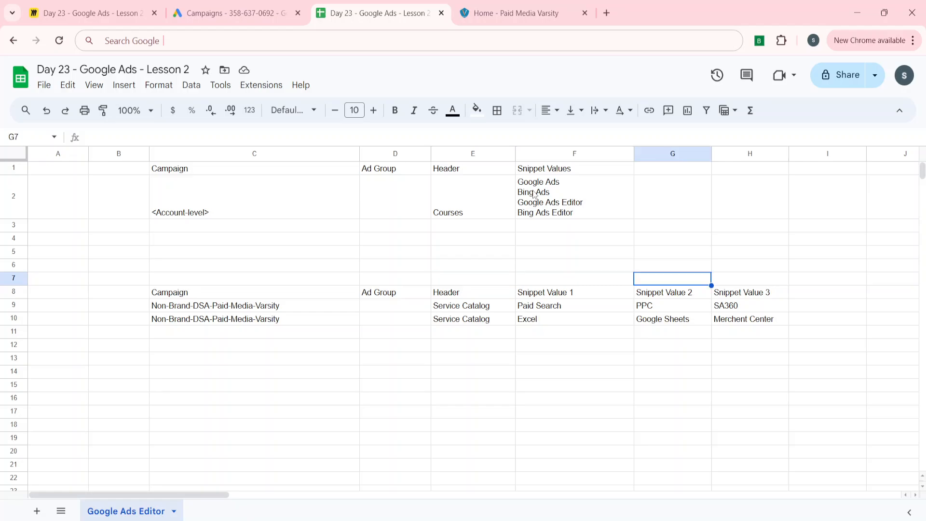
{"action": "key", "text": "Right"}
{"action": "key", "text": "Right"}
{"action": "key", "text": "Right"}
{"action": "key", "text": "Left"}
{"action": "key", "text": "Left"}
{"action": "key", "text": "Left"}
{"action": "key", "text": "Left"}
{"action": "key", "text": "Up"}
{"action": "key", "text": "Up"}
{"action": "key", "text": "Up"}
{"action": "key", "text": "Up"}
{"action": "key", "text": "Up"}
{"action": "key", "text": "Up"}
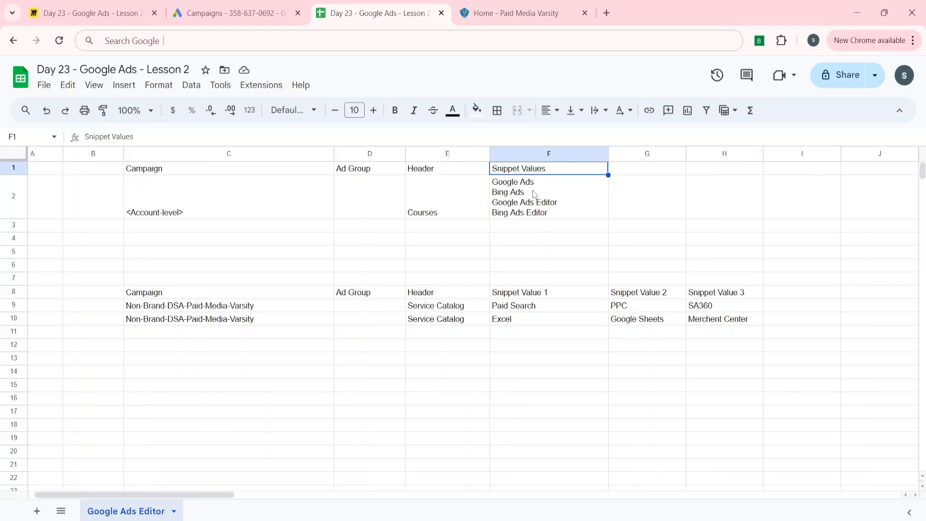
Step: Copy the Snippet Values header into I8
{"action": "key", "text": "ctrl+c"}
{"action": "key", "text": "Down"}
{"action": "key", "text": "Down"}
{"action": "key", "text": "Down"}
{"action": "key", "text": "Down"}
{"action": "key", "text": "Down"}
{"action": "key", "text": "Down"}
{"action": "key", "text": "Down"}
{"action": "key", "text": "Right"}
{"action": "key", "text": "Right"}
{"action": "key", "text": "Right"}
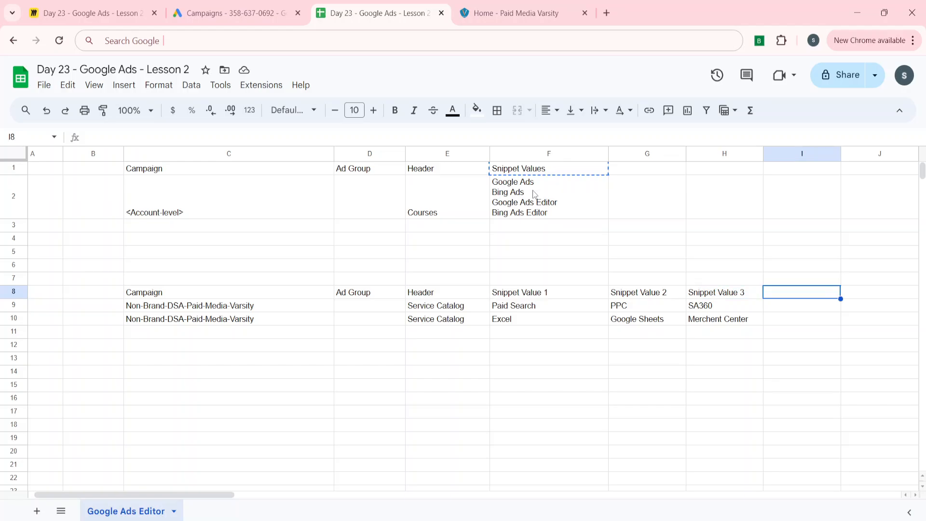
{"action": "key", "text": "ctrl+v"}
Step: In I9, join F9, G9 and H9 with line breaks using =F9&CHAR(10)&G9&CHAR(10)&H9
{"action": "key", "text": "Down"}
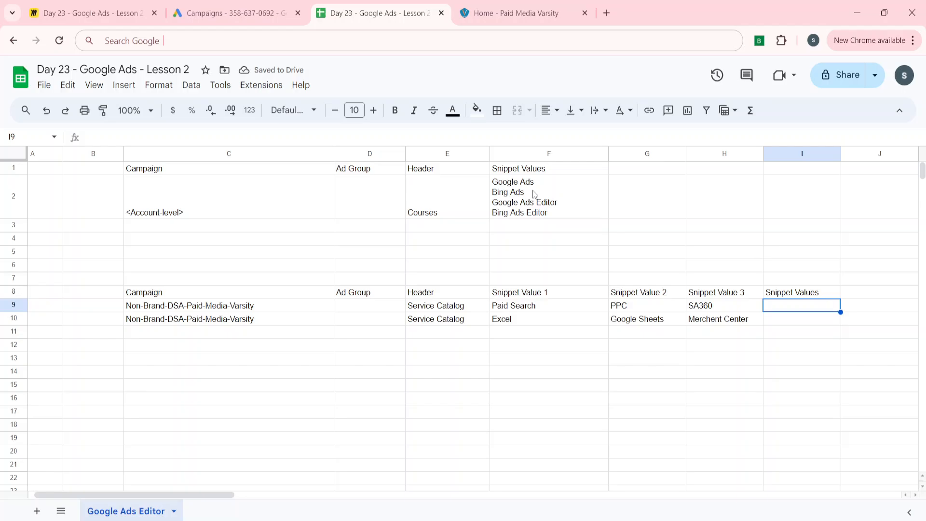
{"action": "type", "text": "="}
{"action": "key", "text": "Left"}
{"action": "key", "text": "Left"}
{"action": "key", "text": "Left"}
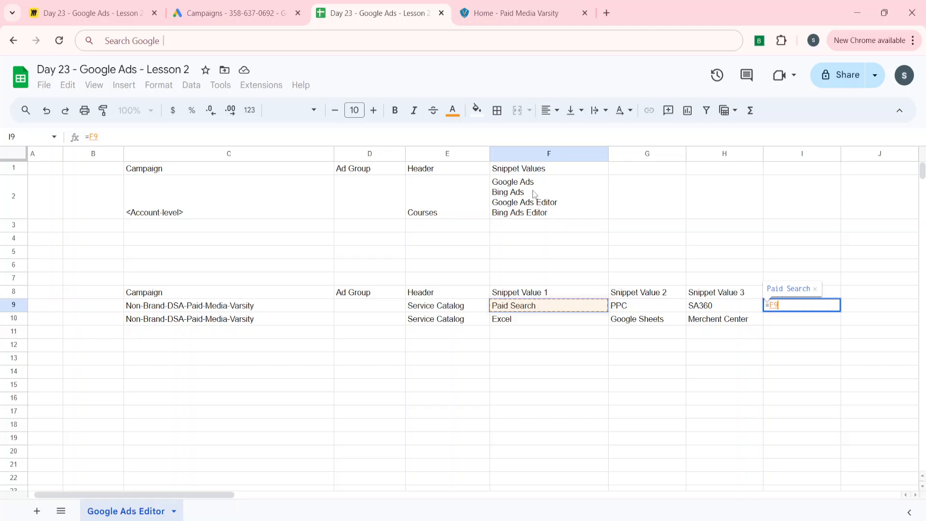
{"action": "type", "text": "&"}
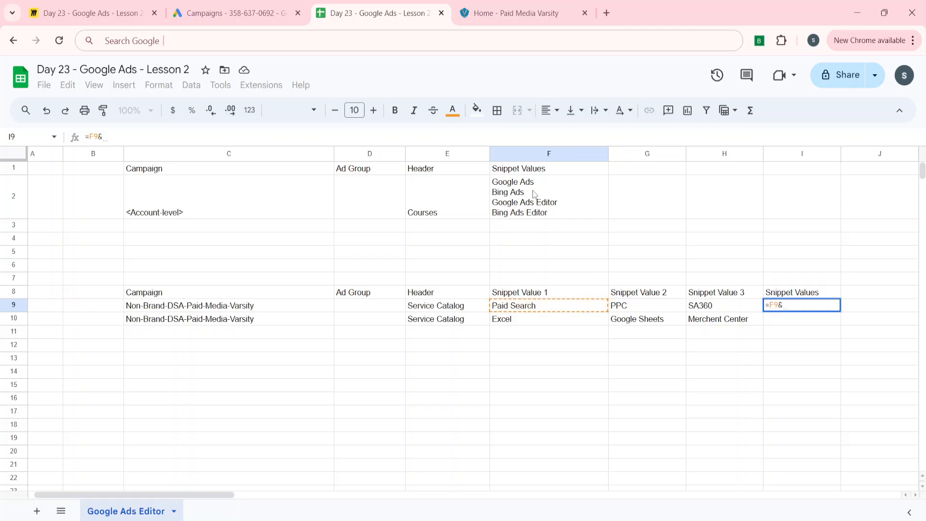
{"action": "type", "text": "c"}
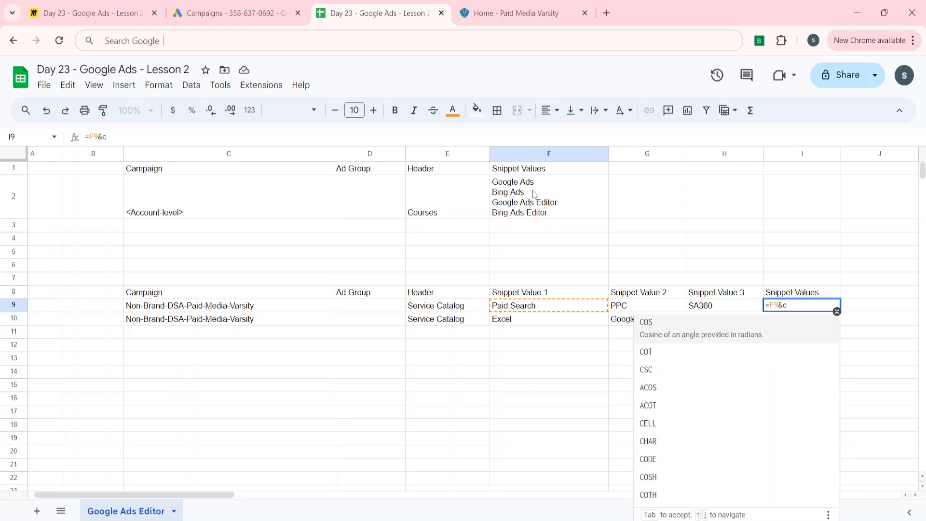
{"action": "type", "text": "har"}
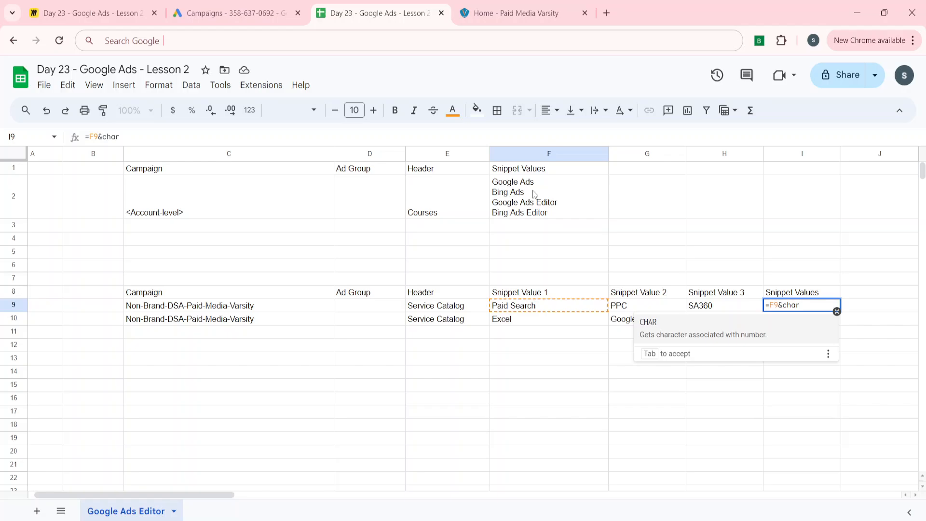
{"action": "key", "text": "Tab"}
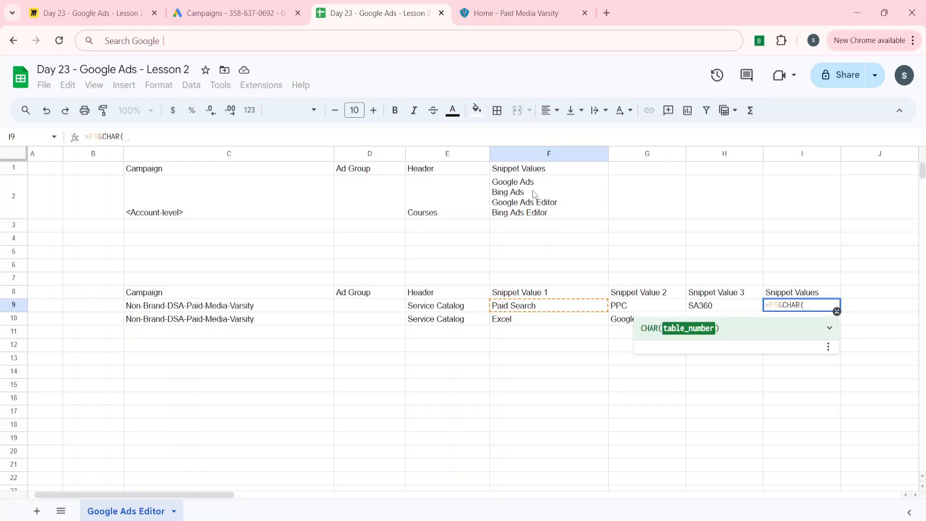
{"action": "type", "text": "10)"}
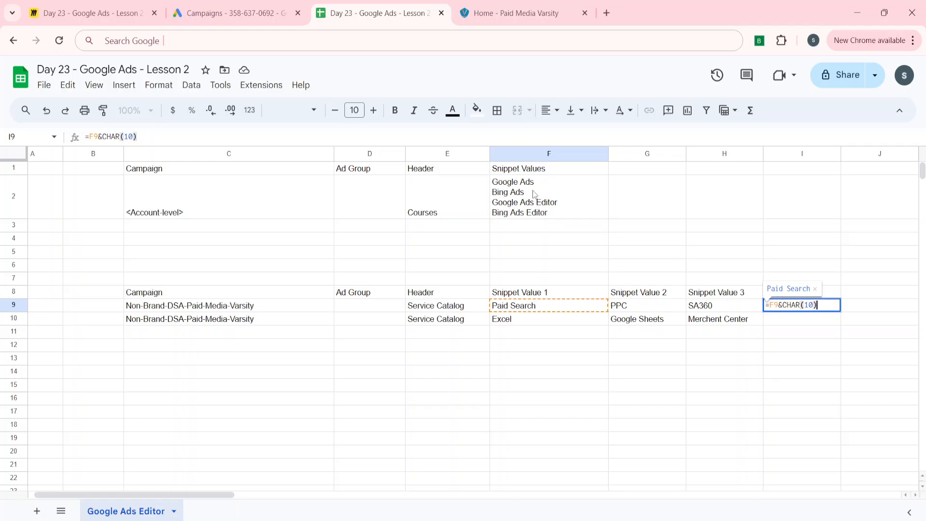
{"action": "type", "text": "&G9"}
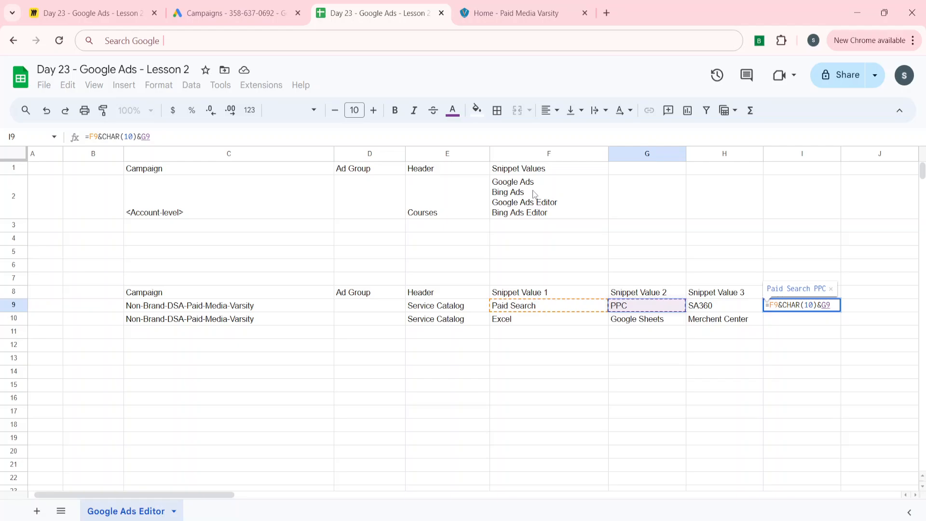
{"action": "type", "text": "&char"}
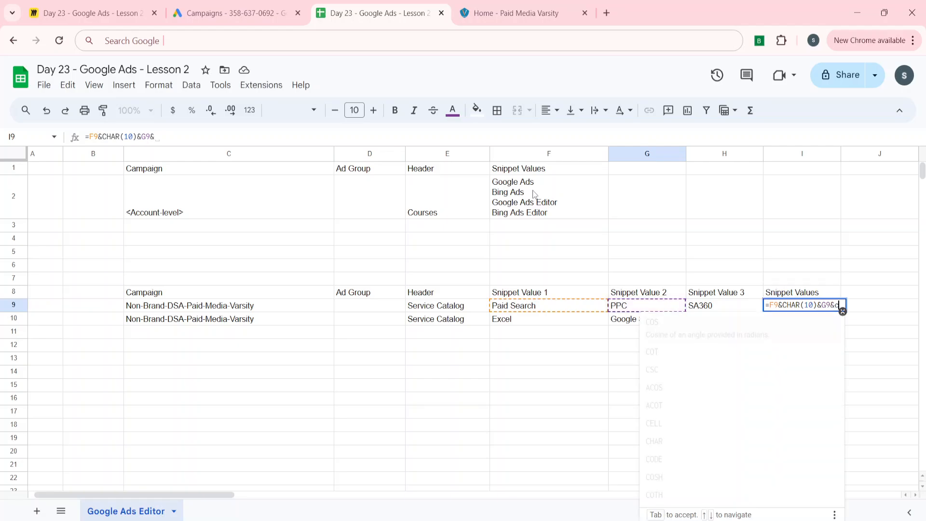
{"action": "key", "text": "Tab"}
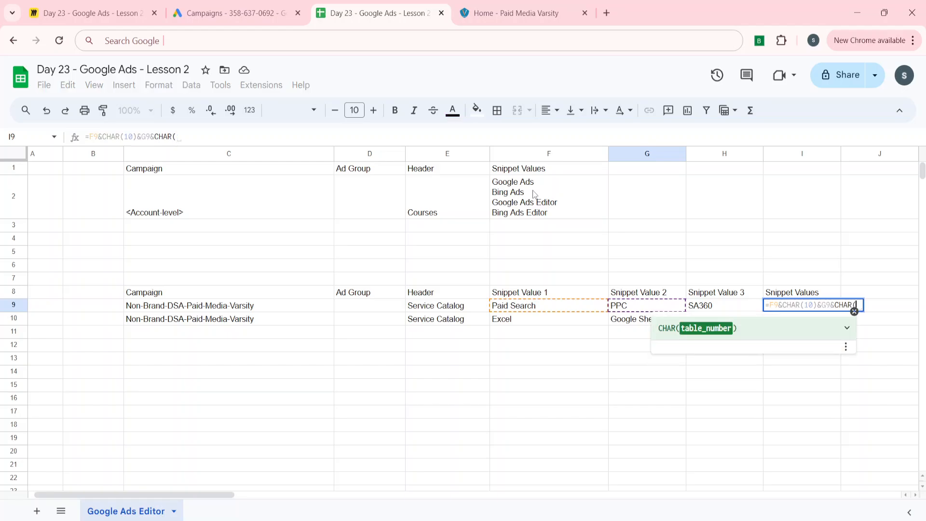
{"action": "type", "text": "10)"}
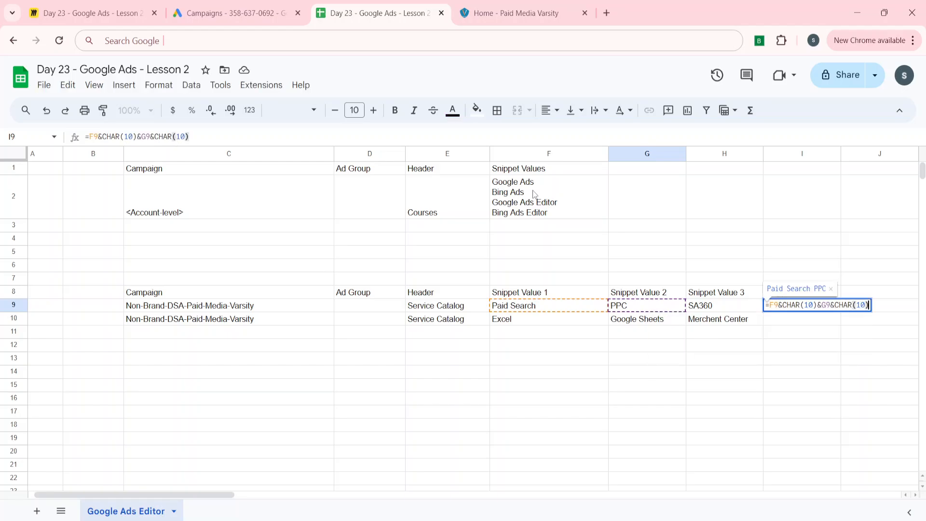
{"action": "type", "text": "&"}
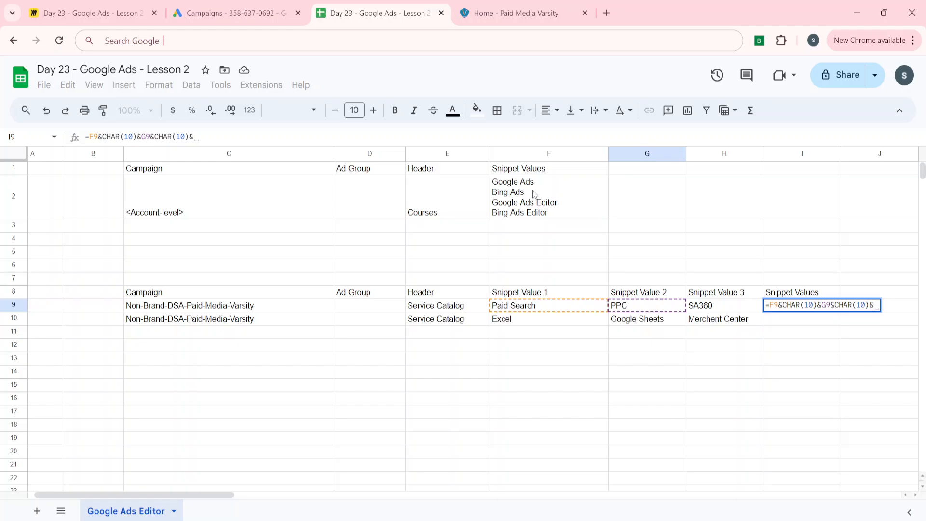
{"action": "key", "text": "Left"}
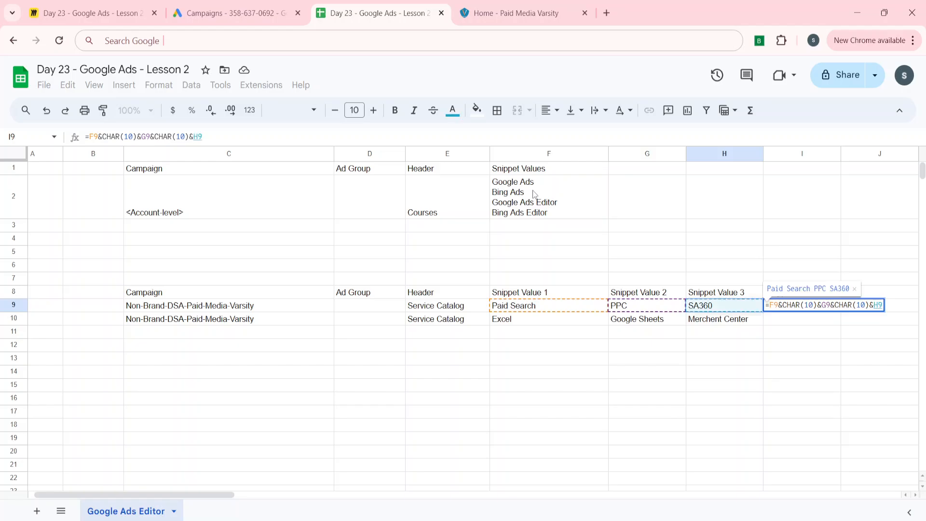
{"action": "key", "text": "Return"}
{"action": "key", "text": "Return"}
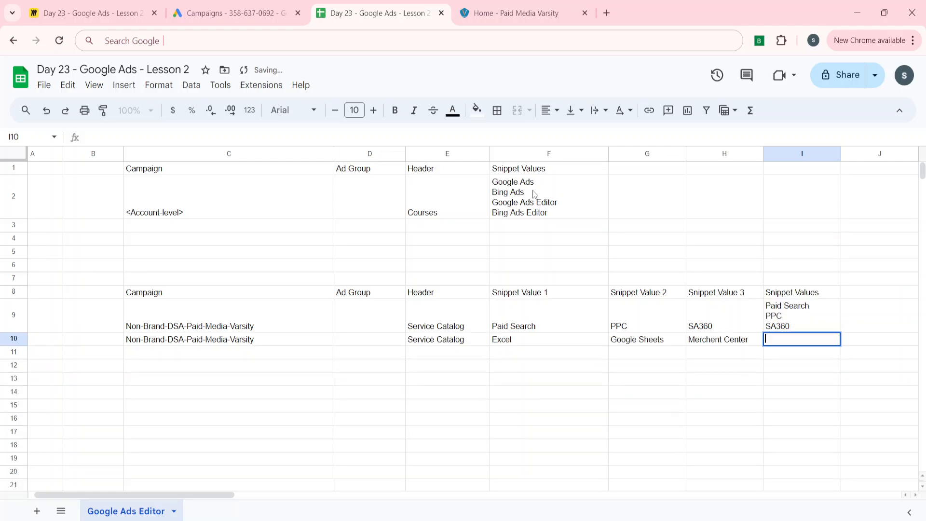
{"action": "key", "text": "Return"}
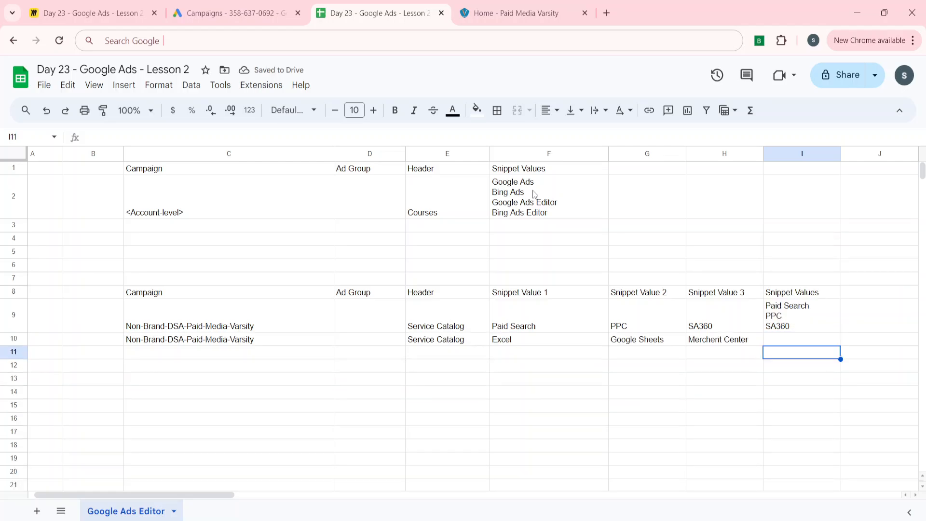
{"action": "key", "text": "Up"}
{"action": "key", "text": "Up"}
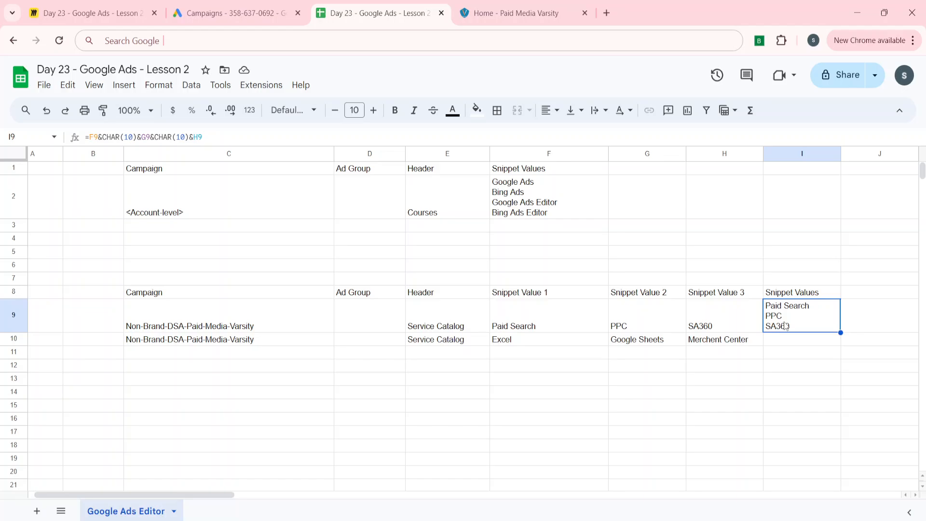
Step: Fill the line-break joining formula down from I9 into I10
{"action": "key", "text": "Left"}
{"action": "key", "text": "Down"}
{"action": "key", "text": "Left"}
{"action": "key", "text": "Left"}
{"action": "key", "text": "Left"}
{"action": "key", "text": "Right"}
{"action": "key", "text": "Right"}
{"action": "key", "text": "Right"}
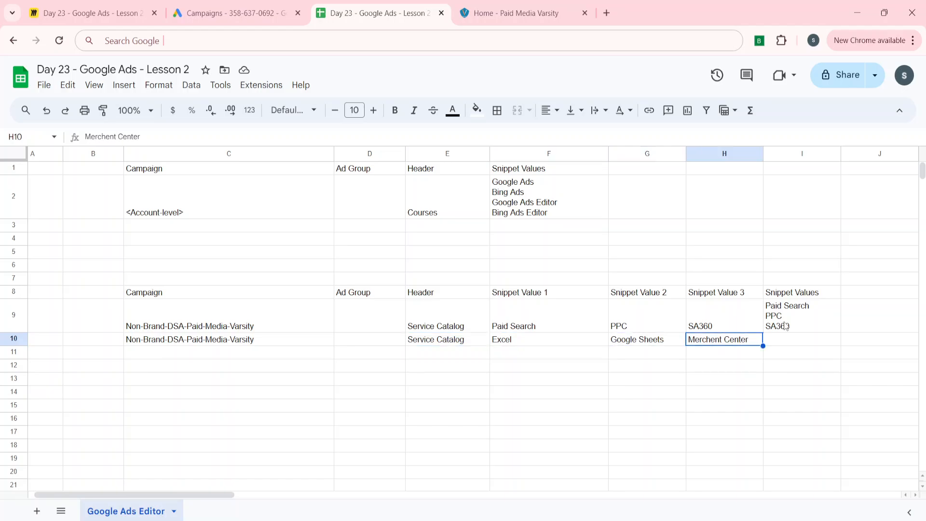
{"action": "key", "text": "Right"}
{"action": "key", "text": "ctrl+d"}
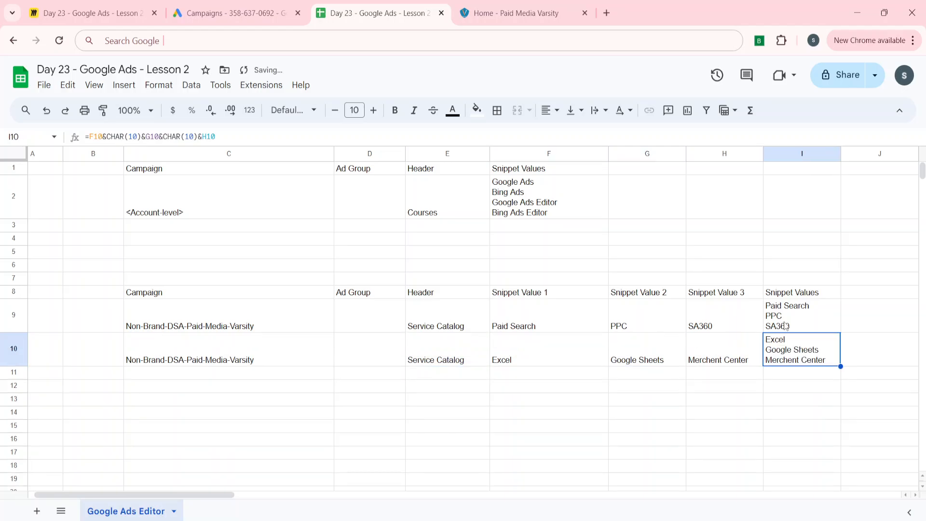
Step: Replace the formulas in I9:I10 with their plain values
{"action": "key", "text": "Up"}
{"action": "key", "text": "shift+Down"}
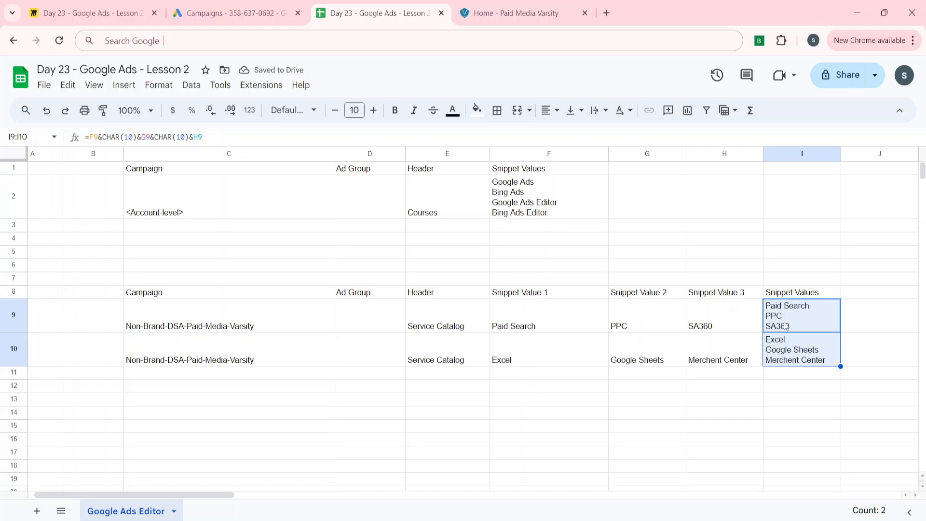
{"action": "key", "text": "ctrl+c"}
{"action": "key", "text": "ctrl+shift+v"}
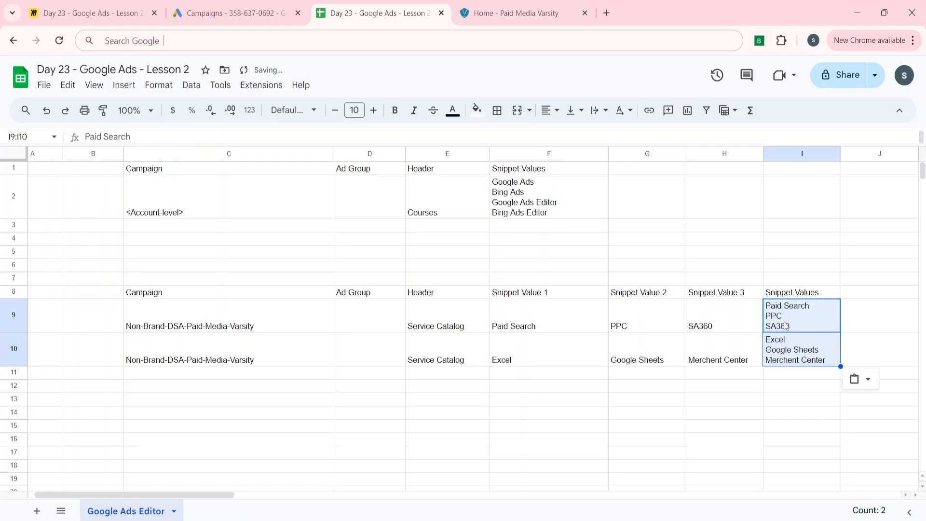
{"action": "key", "text": "Down"}
{"action": "key", "text": "Up"}
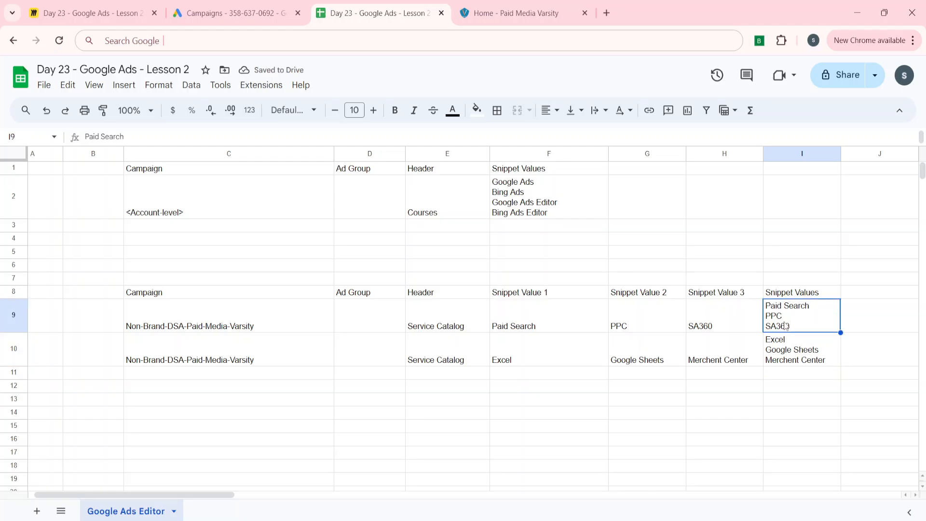
Step: Copy the Campaign, Ad Group and Header columns of rows 8 to 11 and paste them starting at C14
{"action": "key", "text": "Left"}
{"action": "key", "text": "Right"}
{"action": "key", "text": "Left"}
{"action": "key", "text": "Left"}
{"action": "key", "text": "Left"}
{"action": "key", "text": "Left"}
{"action": "key", "text": "Left"}
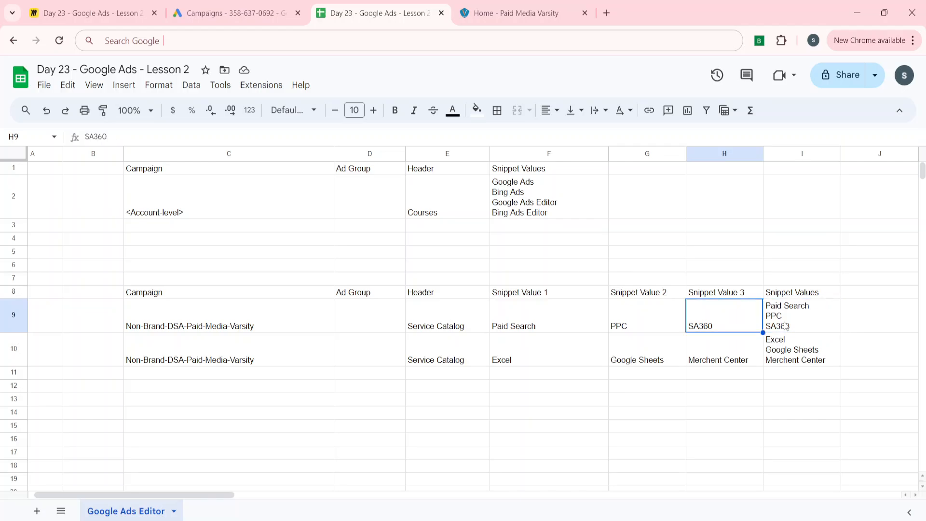
{"action": "key", "text": "Right"}
{"action": "key", "text": "Right"}
{"action": "key", "text": "Right"}
{"action": "key", "text": "Left"}
{"action": "key", "text": "Left"}
{"action": "key", "text": "Left"}
{"action": "key", "text": "Left"}
{"action": "key", "text": "Left"}
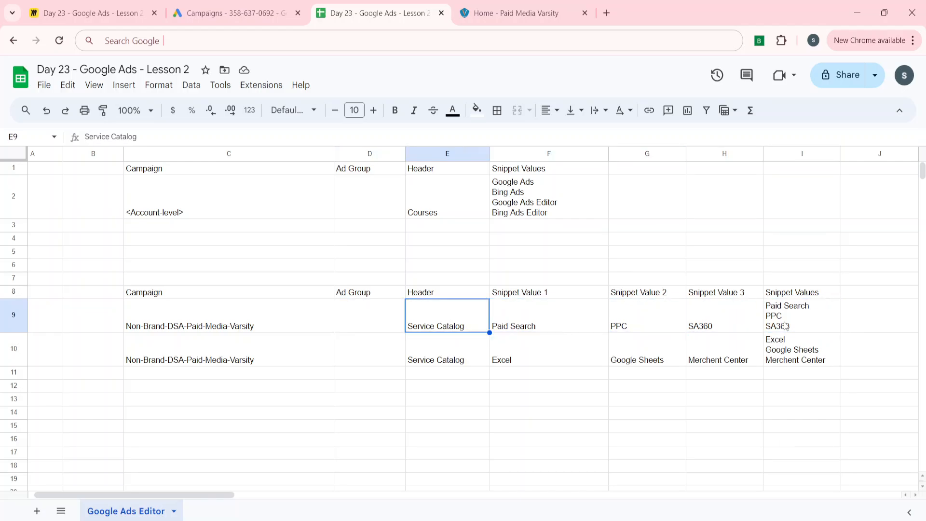
{"action": "key", "text": "Up"}
{"action": "key", "text": "Right"}
{"action": "key", "text": "shift+Right"}
{"action": "key", "text": "shift+Right"}
{"action": "key", "text": "shift+Down"}
{"action": "key", "text": "shift+Down"}
{"action": "key", "text": "shift+Down"}
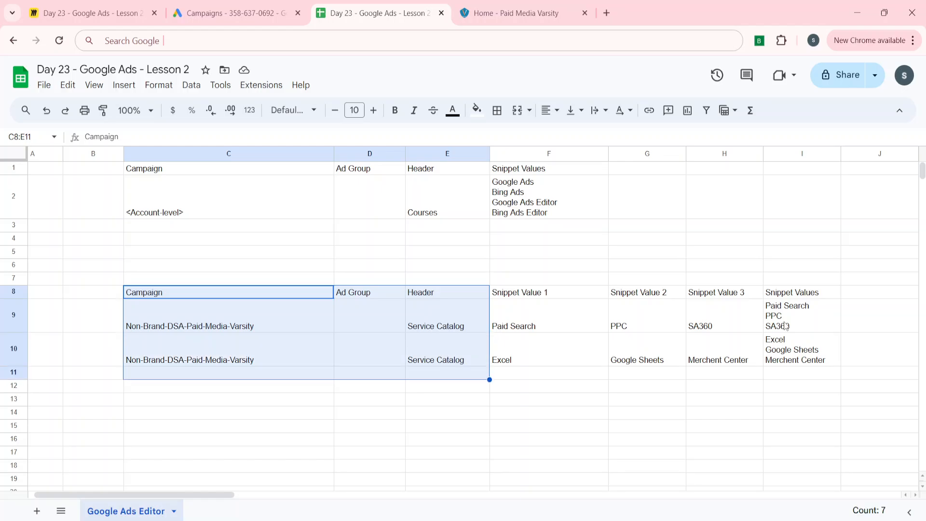
{"action": "key", "text": "ctrl+c"}
{"action": "key", "text": "Down"}
{"action": "key", "text": "Down"}
{"action": "key", "text": "Down"}
{"action": "key", "text": "Down"}
{"action": "key", "text": "Down"}
{"action": "key", "text": "Down"}
{"action": "key", "text": "ctrl+v"}
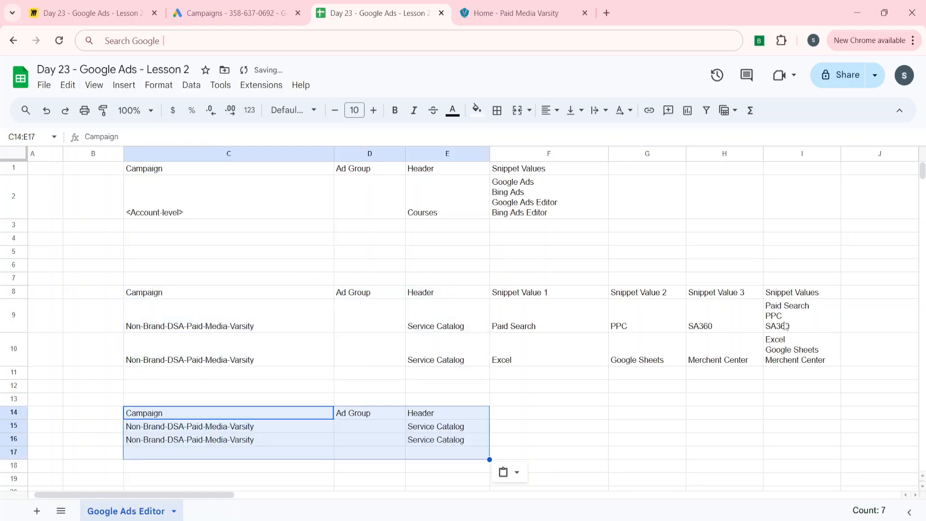
Step: Copy the Snippet Values column I8:I10 and paste it into F14:F16
{"action": "key", "text": "Right"}
{"action": "key", "text": "Right"}
{"action": "key", "text": "Right"}
{"action": "key", "text": "Right"}
{"action": "key", "text": "Right"}
{"action": "key", "text": "Right"}
{"action": "key", "text": "Up"}
{"action": "key", "text": "Up"}
{"action": "key", "text": "Up"}
{"action": "key", "text": "Up"}
{"action": "key", "text": "Up"}
{"action": "key", "text": "Up"}
{"action": "key", "text": "shift+Down"}
{"action": "key", "text": "shift+Down"}
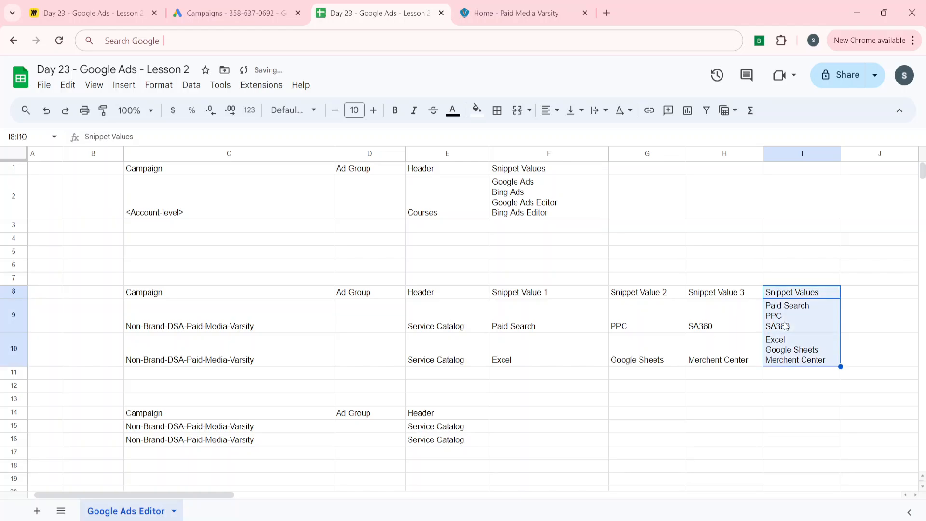
{"action": "key", "text": "shift+Down"}
{"action": "key", "text": "shift+Up"}
{"action": "key", "text": "Left"}
{"action": "key", "text": "Left"}
{"action": "key", "text": "Down"}
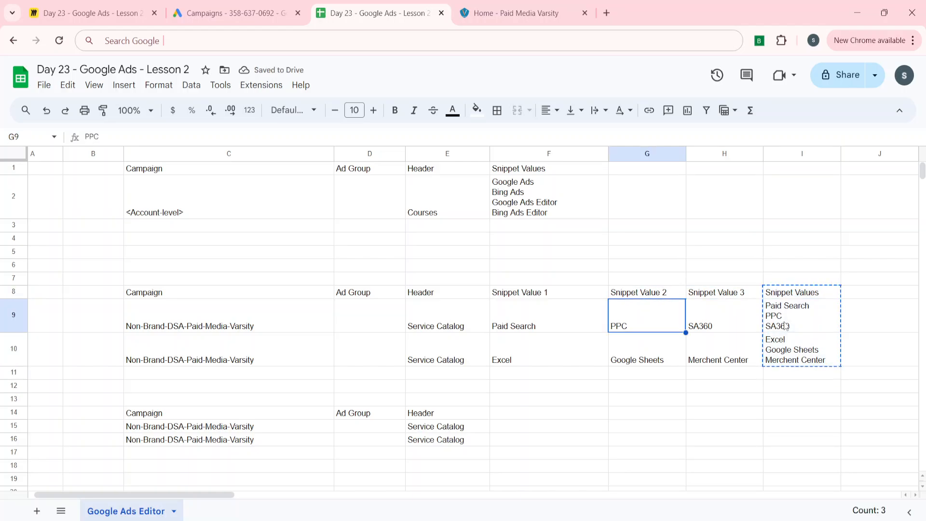
{"action": "key", "text": "Down"}
{"action": "key", "text": "Down"}
{"action": "key", "text": "Down"}
{"action": "key", "text": "Down"}
{"action": "key", "text": "Left"}
{"action": "key", "text": "Left"}
{"action": "key", "text": "Right"}
{"action": "key", "text": "Down"}
{"action": "key", "text": "ctrl+v"}
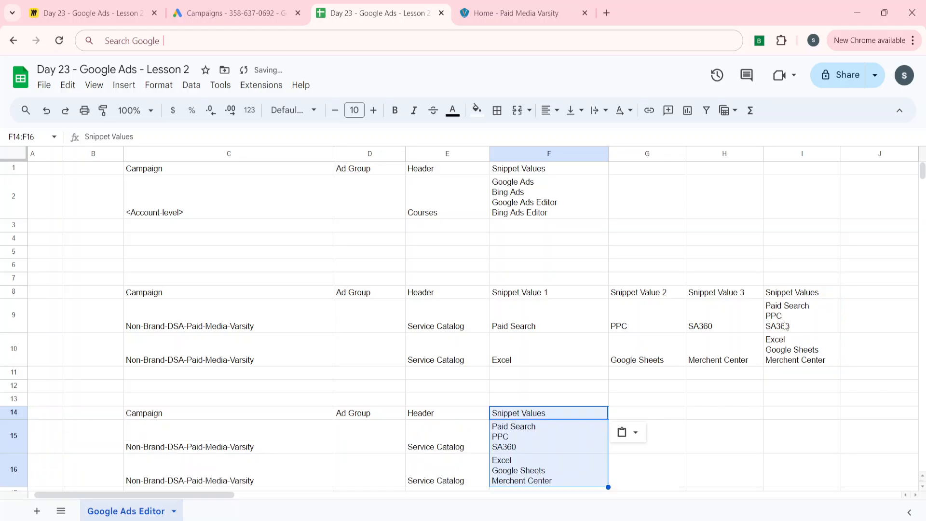
Step: Copy the new structured snippet table C14:F16
{"action": "key", "text": "Left"}
{"action": "key", "text": "Left"}
{"action": "key", "text": "Left"}
{"action": "key", "text": "shift+Right"}
{"action": "key", "text": "shift+Right"}
{"action": "key", "text": "shift+Right"}
{"action": "key", "text": "shift+Down"}
{"action": "key", "text": "shift+Down"}
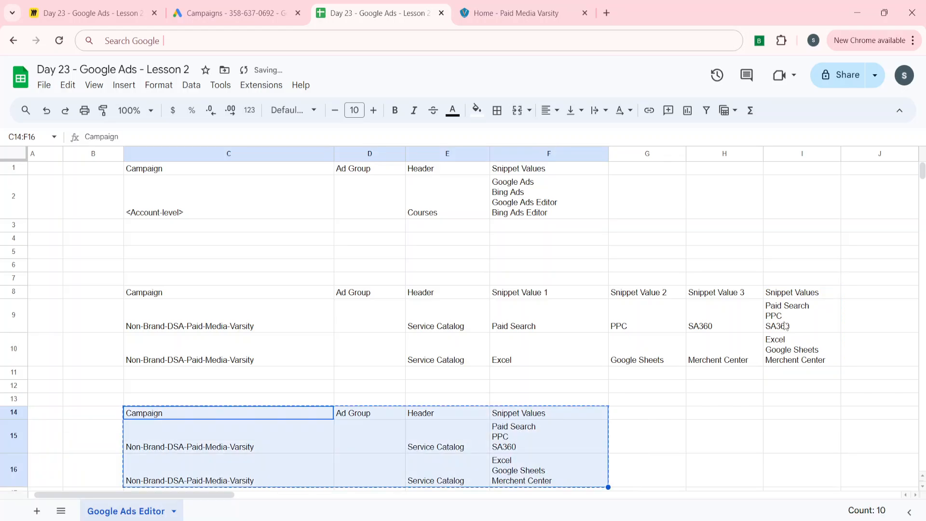
{"action": "key", "text": "ctrl+c"}
{"action": "left_click", "coordinate": [786, 326]}
{"action": "scroll", "coordinate": [720, 311], "scroll_direction": "down", "scroll_amount": 1}
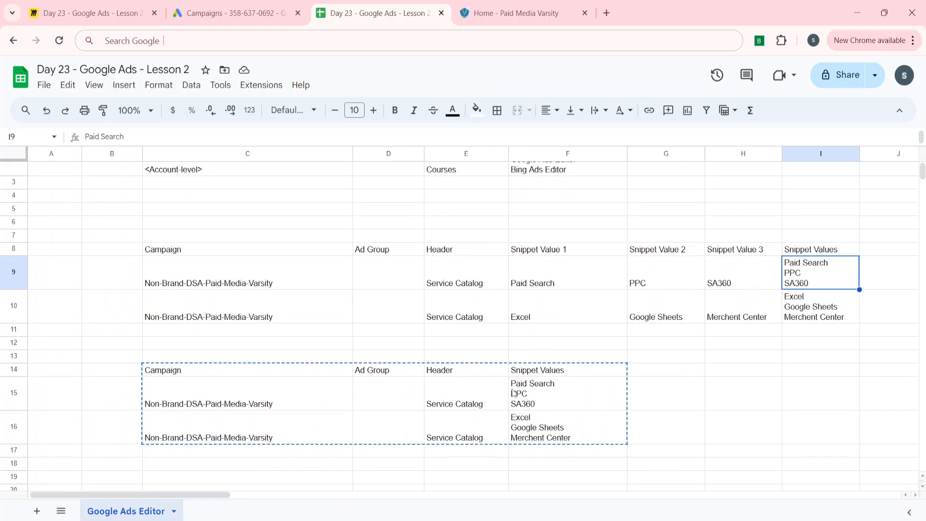
Step: In Google Ads Editor, paste the copied rows into Make multiple changes for structured snippets and process the import
{"action": "left_click", "coordinate": [533, 470]}
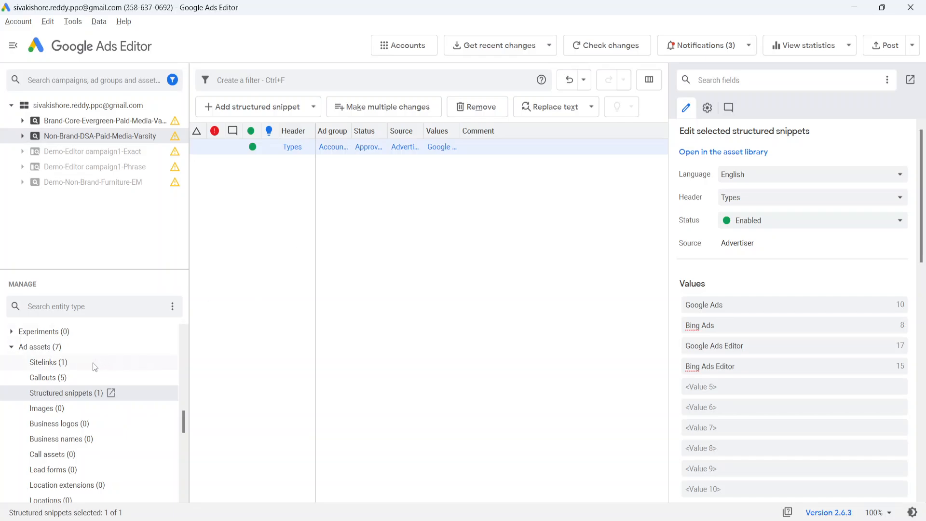
{"action": "left_click", "coordinate": [389, 108]}
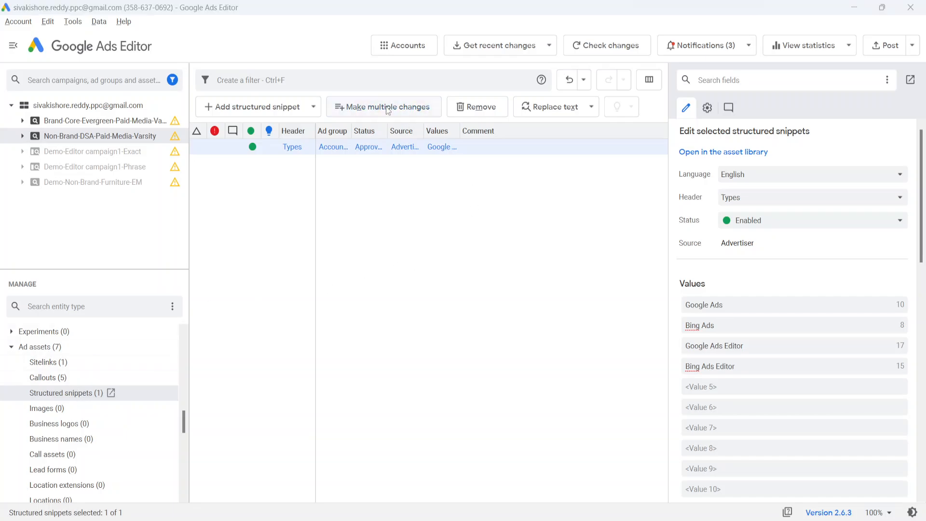
{"action": "left_click", "coordinate": [216, 111]}
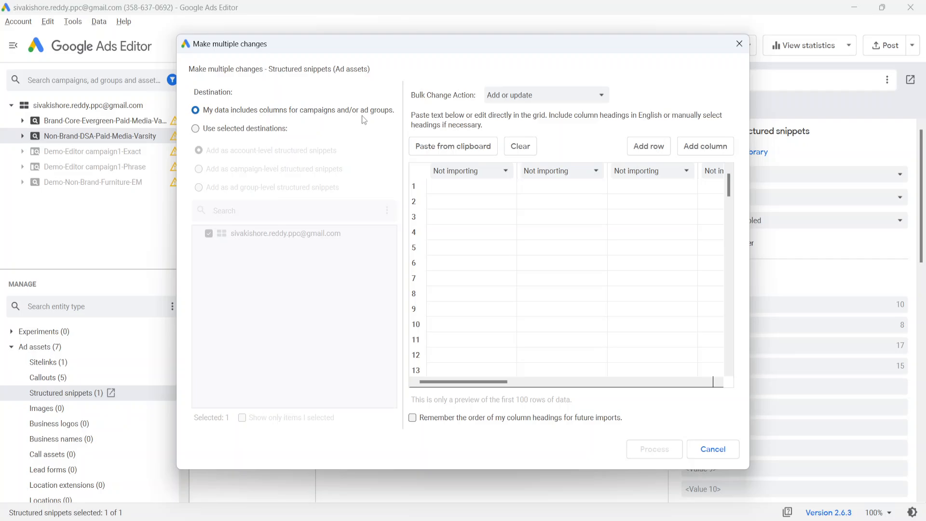
{"action": "left_click", "coordinate": [465, 189]}
{"action": "key", "text": "ctrl+v"}
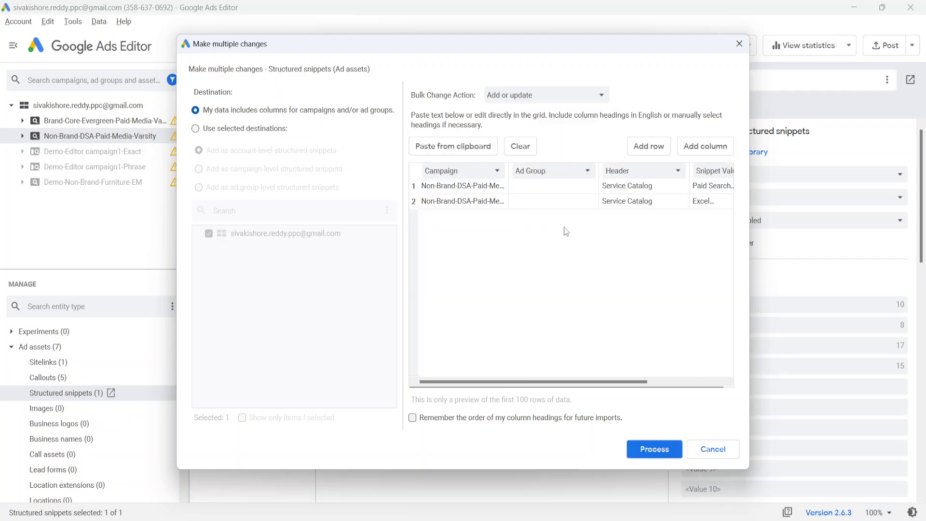
{"action": "scroll", "coordinate": [579, 241], "scroll_direction": "right", "scroll_amount": 3}
{"action": "left_click", "coordinate": [646, 450]}
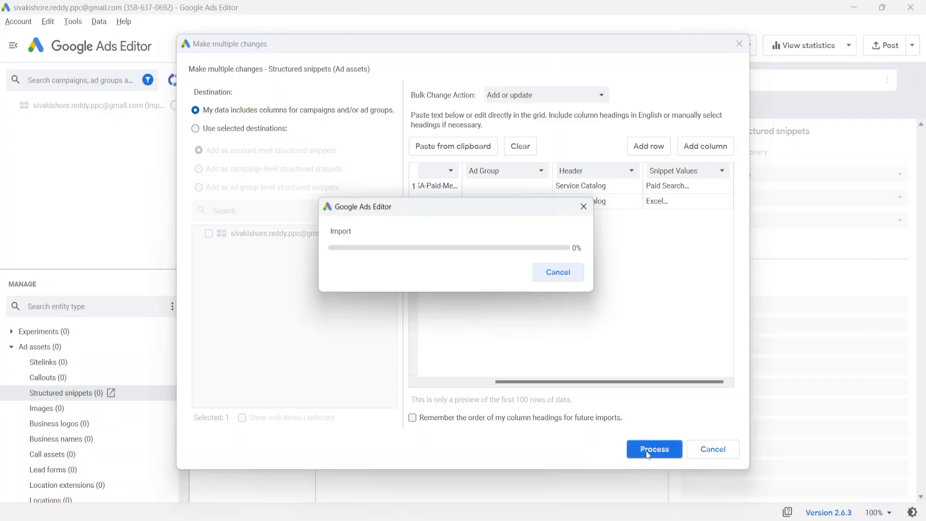
{"action": "left_click", "coordinate": [592, 448]}
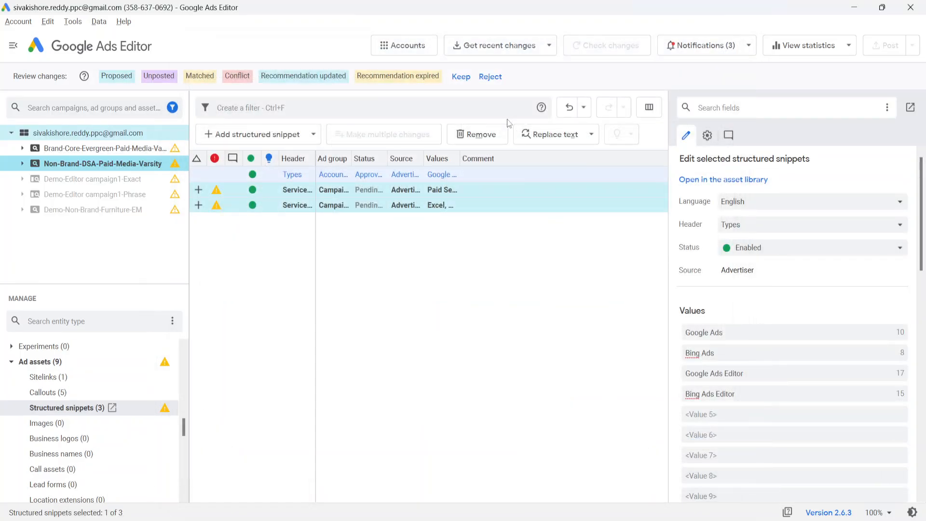
Step: Keep the proposed changes and inspect the two imported Service Catalog snippets
{"action": "left_click", "coordinate": [460, 77]}
{"action": "left_click", "coordinate": [234, 164]}
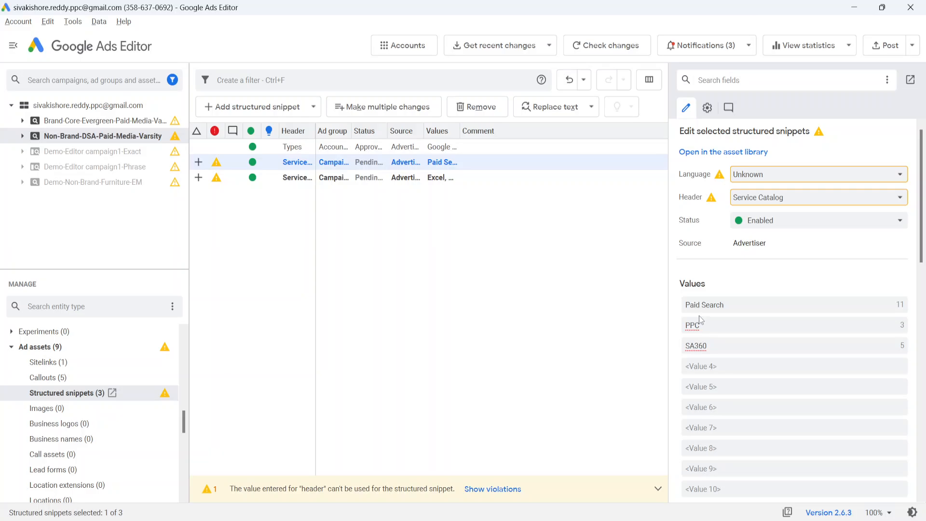
{"action": "left_click", "coordinate": [476, 342]}
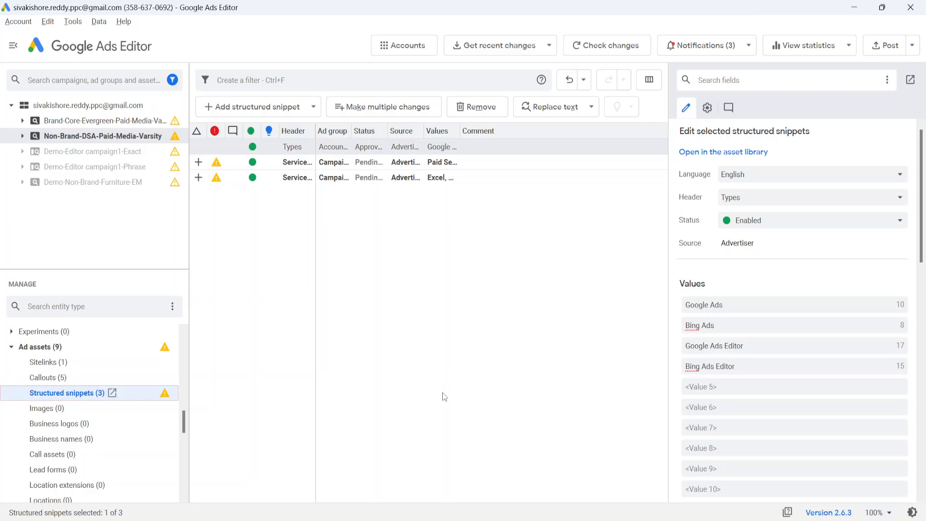
Step: Compare the multi-line snippet value in F15 of the sheet with the imported snippet in the editor
{"action": "left_click", "coordinate": [446, 520]}
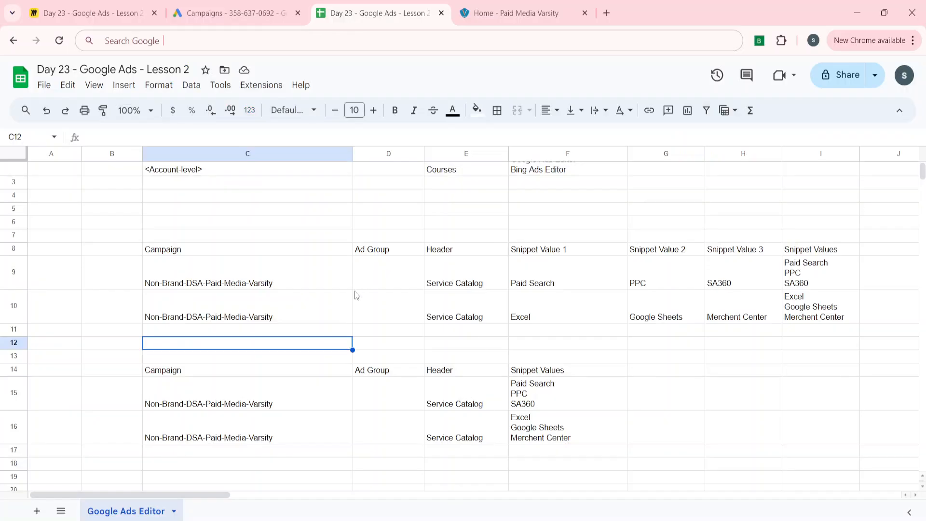
{"action": "left_click", "coordinate": [549, 400]}
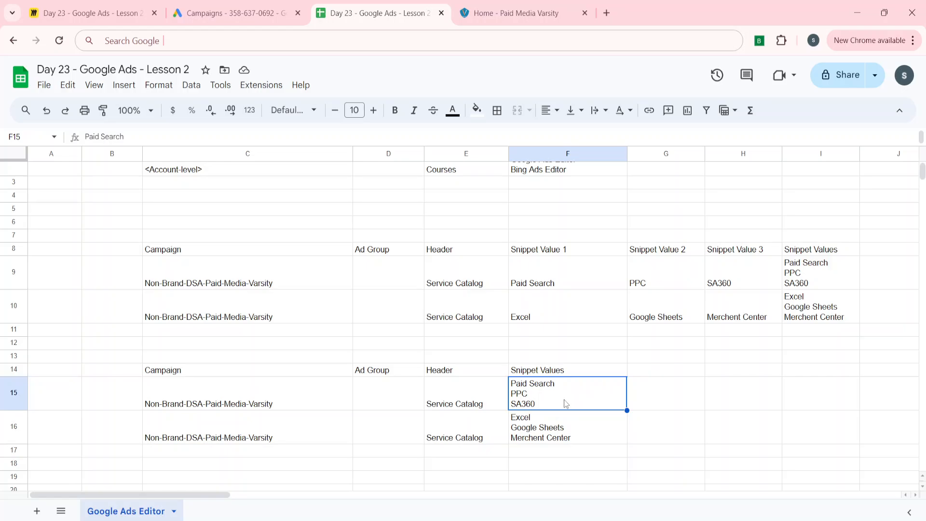
{"action": "key", "text": "alt+Tab"}
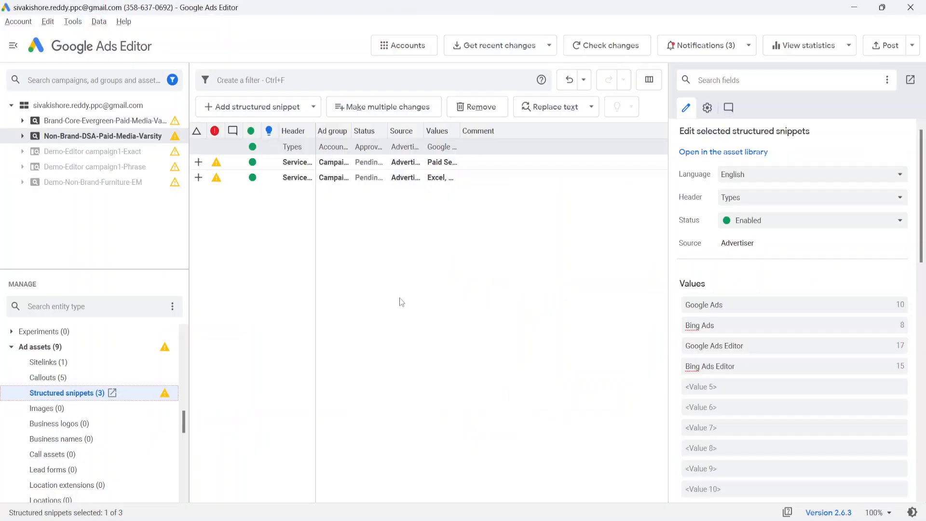